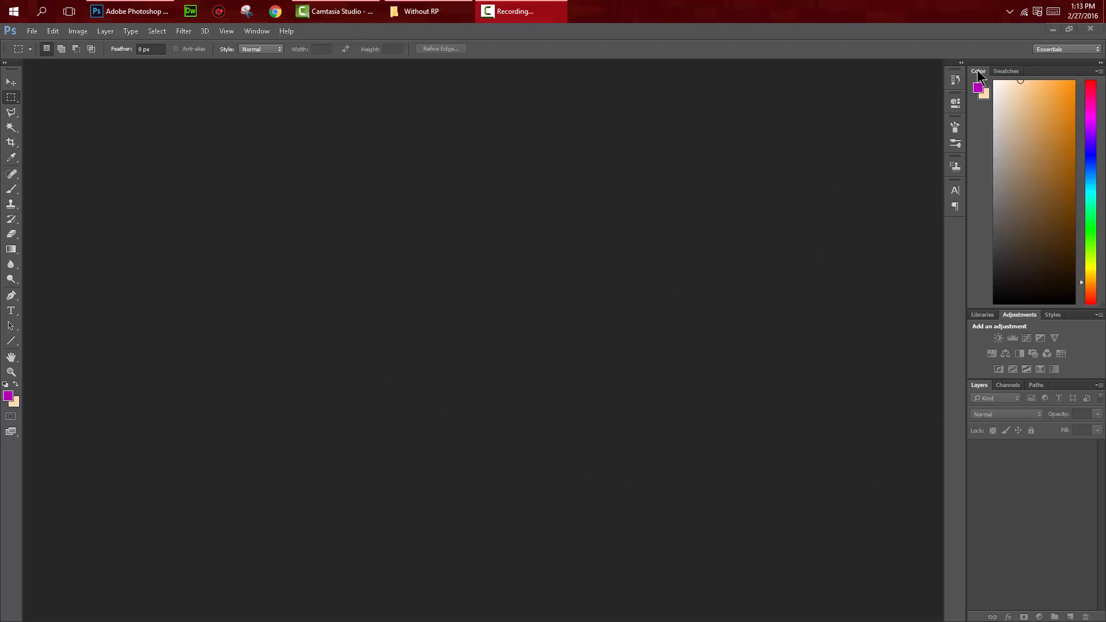
pyautogui.click(1010, 9)
pyautogui.click(846, 33)
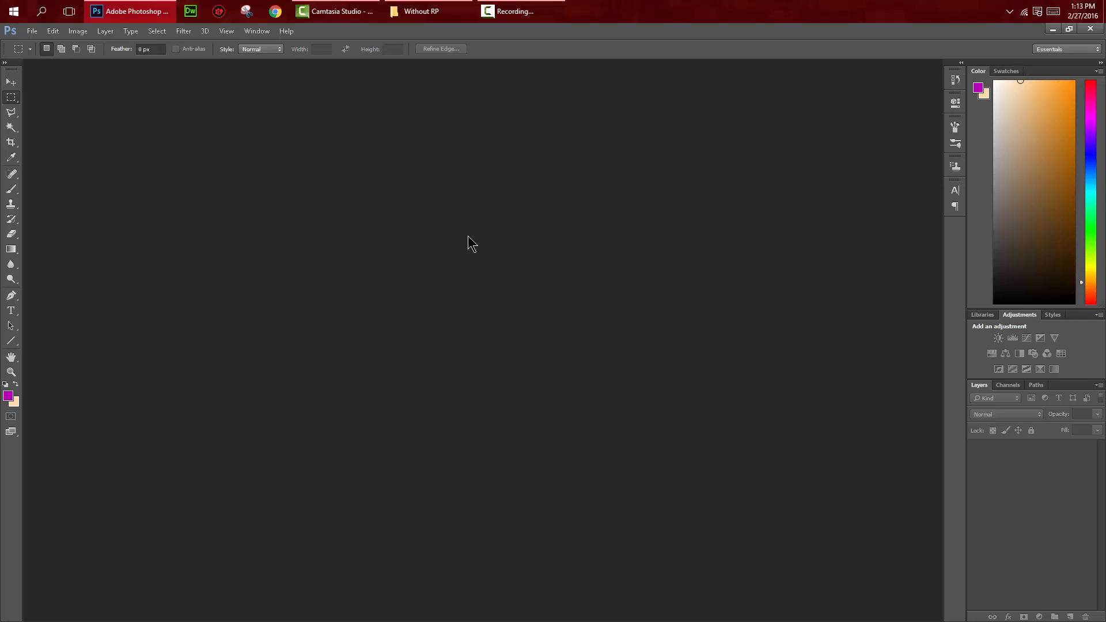
pyautogui.click(32, 31)
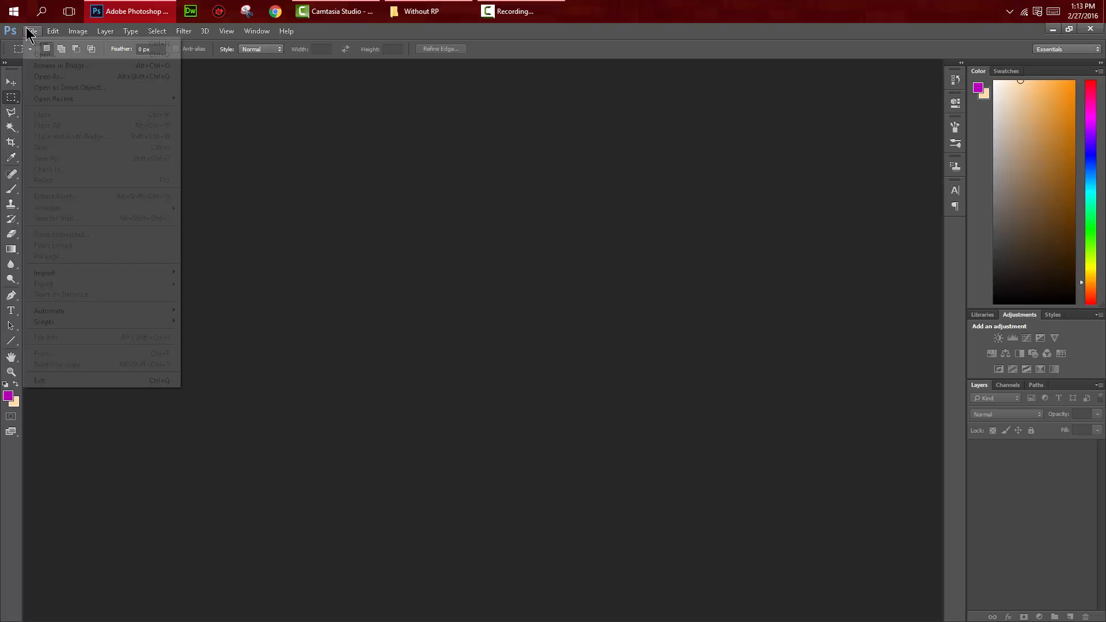
pyautogui.click(361, 117)
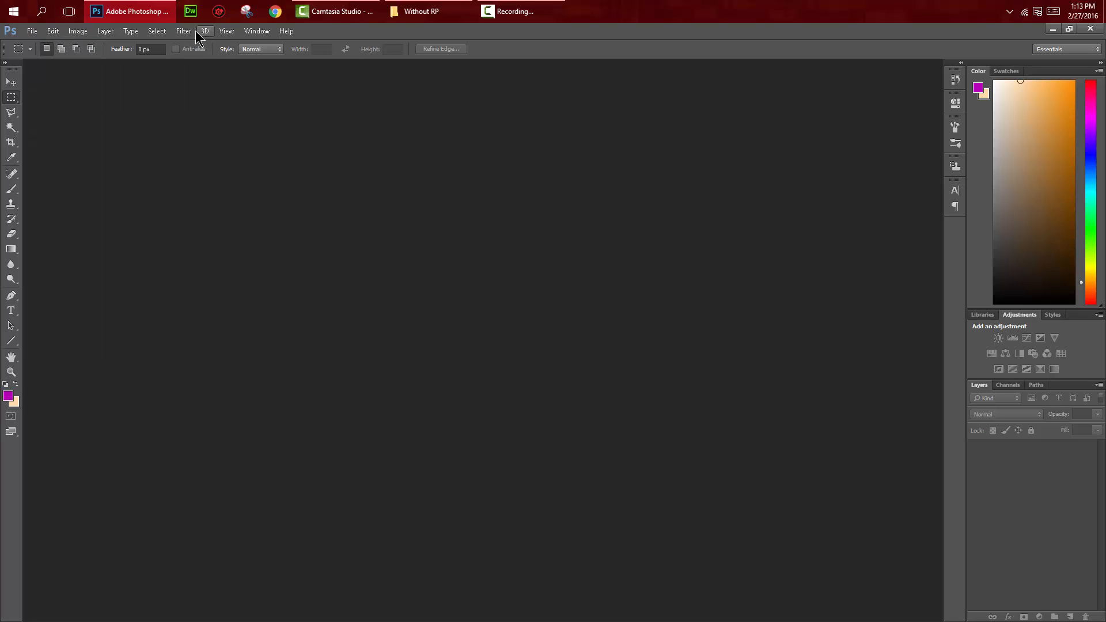
pyautogui.click(225, 31)
pyautogui.click(526, 160)
pyautogui.hotkey('alt', 'Tab')
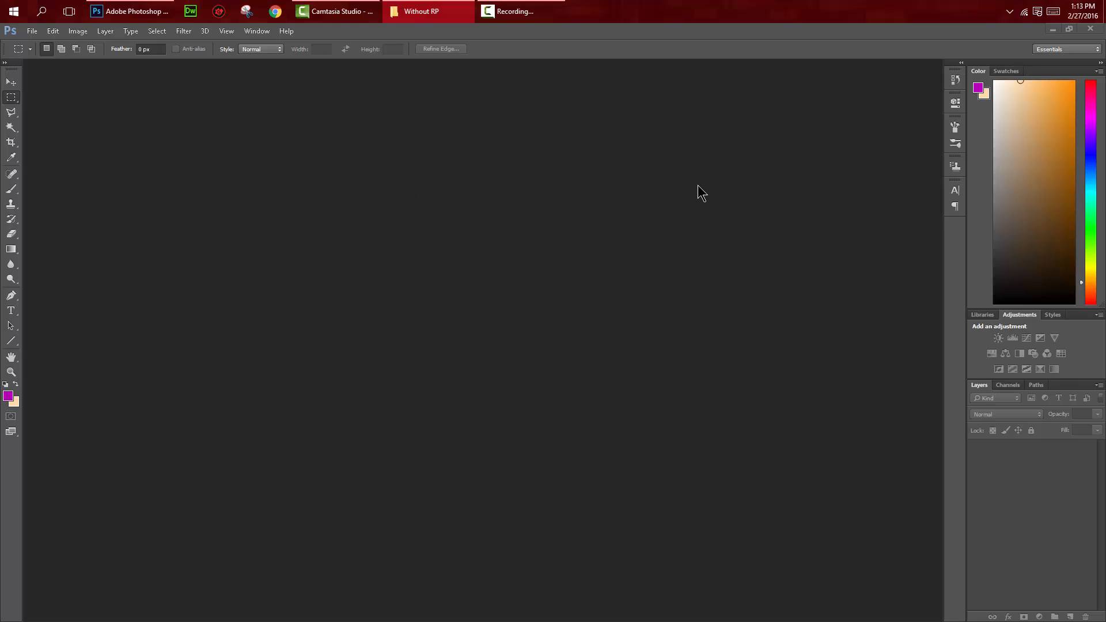
# Step: Create a new 900 × 900 pixel document at 300 pixels/inch in RGB Color with a white background
pyautogui.click(32, 31)
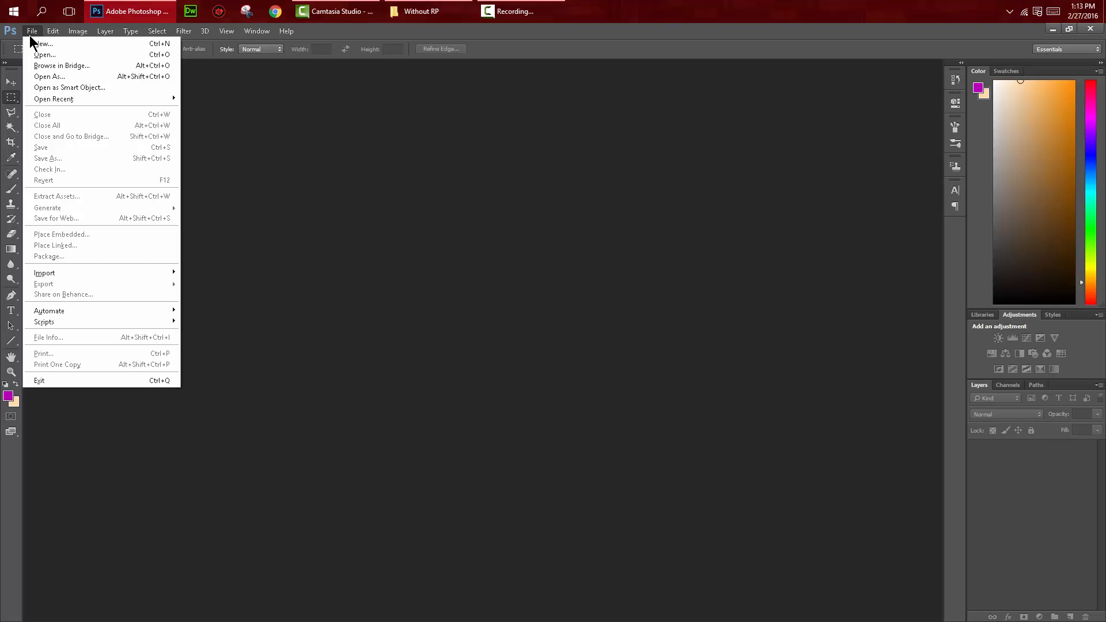
pyautogui.click(37, 44)
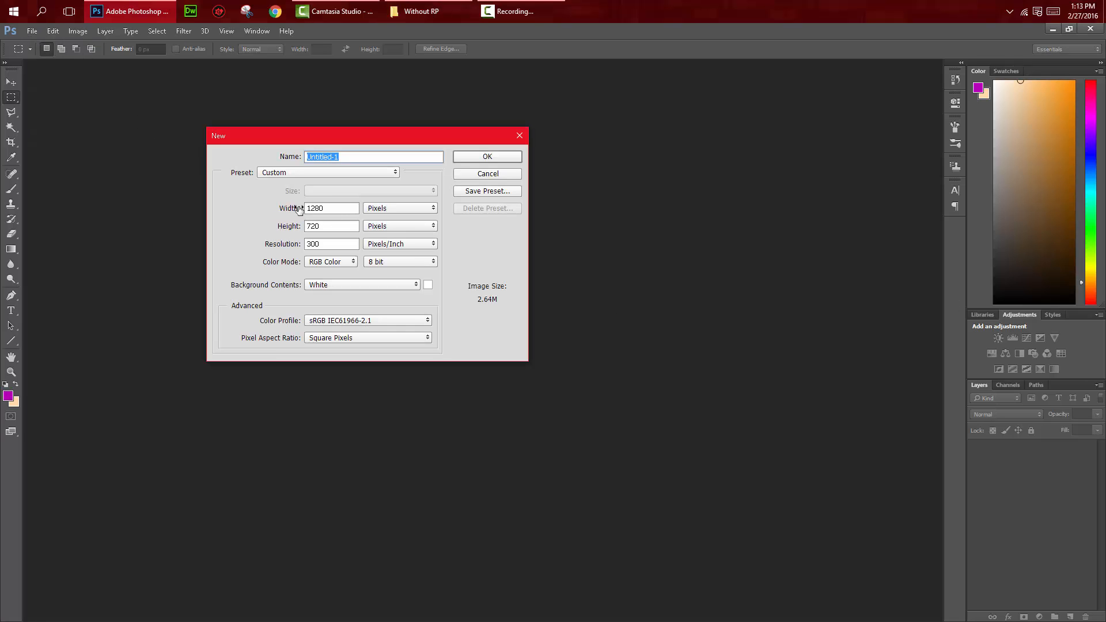
pyautogui.click(348, 209)
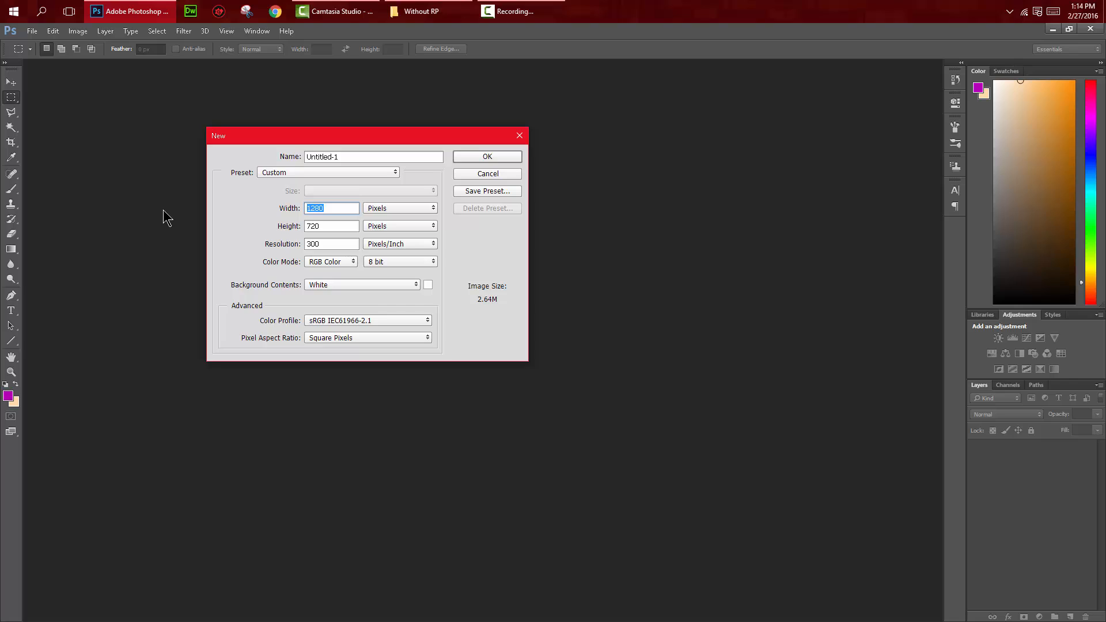
pyautogui.write('900')
pyautogui.click(354, 225)
pyautogui.write('900')
pyautogui.click(332, 244)
pyautogui.click(334, 264)
pyautogui.click(479, 154)
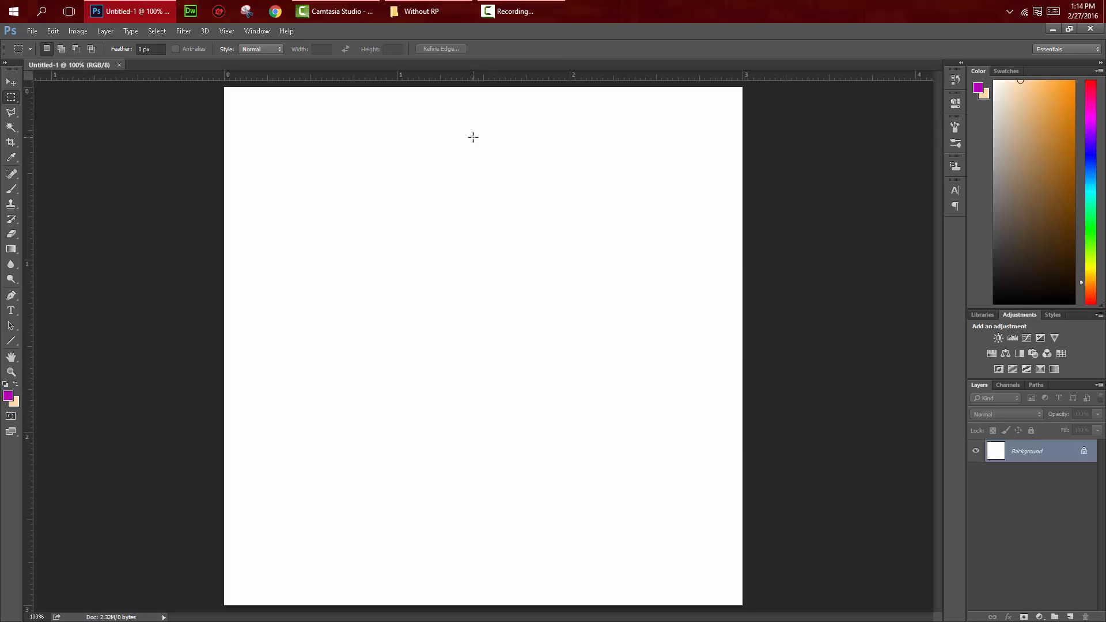
# Step: Unlock the Background layer to make it a regular editable layer
pyautogui.hotkey('ctrl', '-')
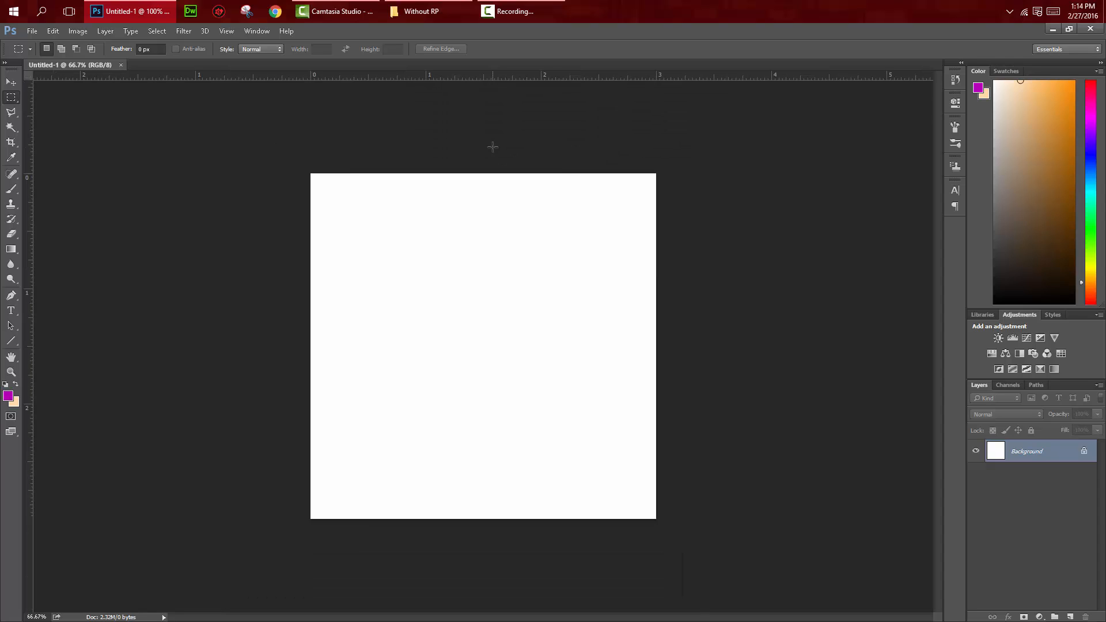
pyautogui.hotkey('ctrl', '+')
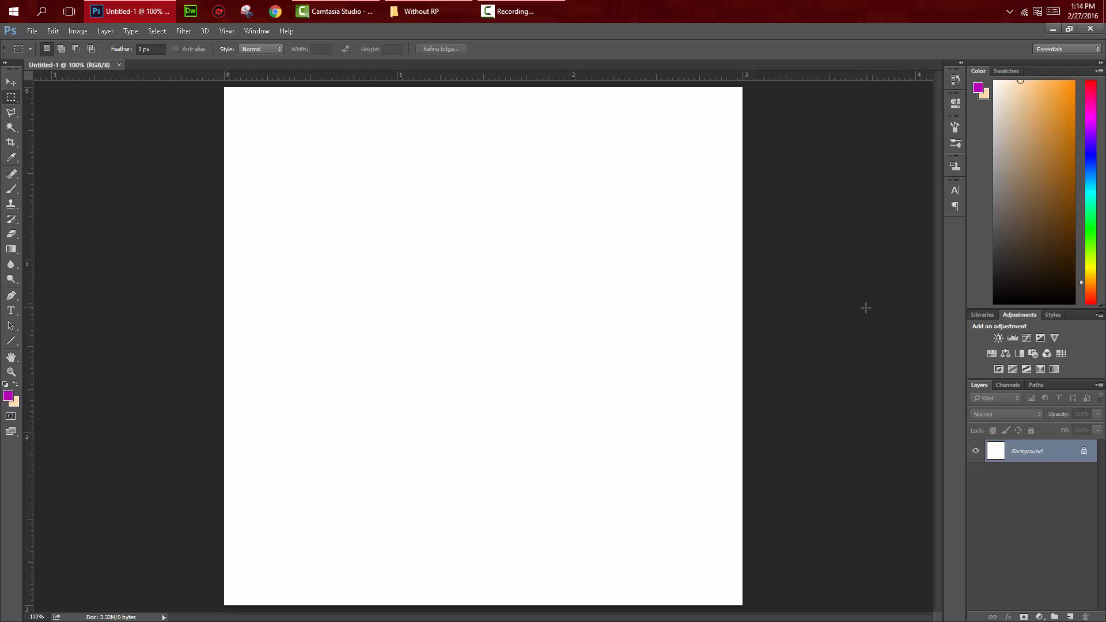
pyautogui.click(1085, 453)
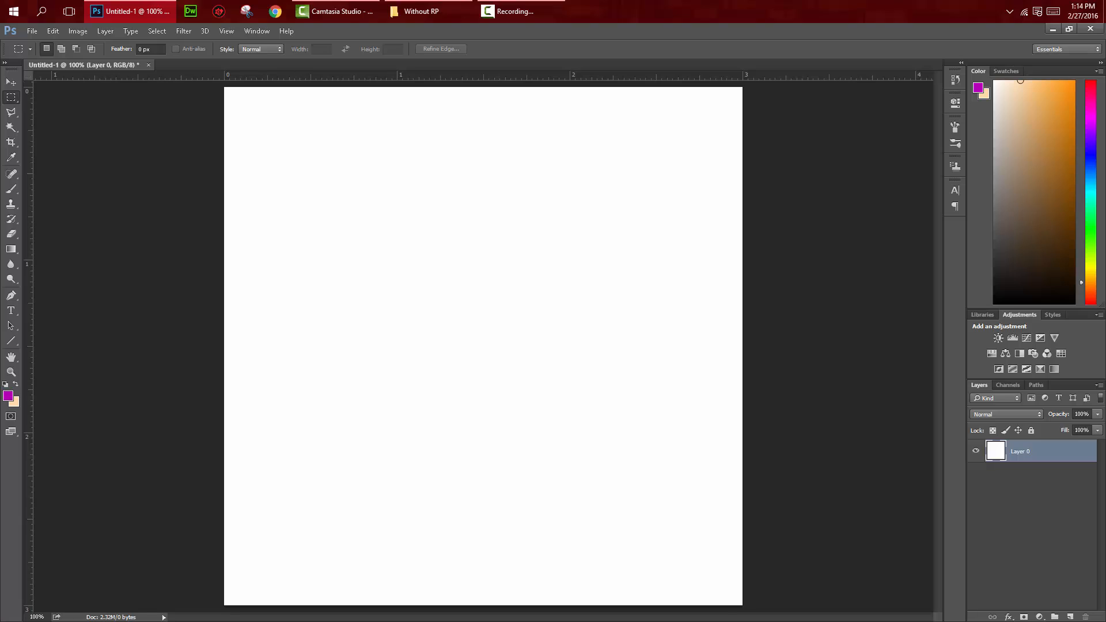
# Step: Place the landscape image "Screenshot (3)" from the file folder onto the canvas
pyautogui.hotkey('alt', 'Tab')
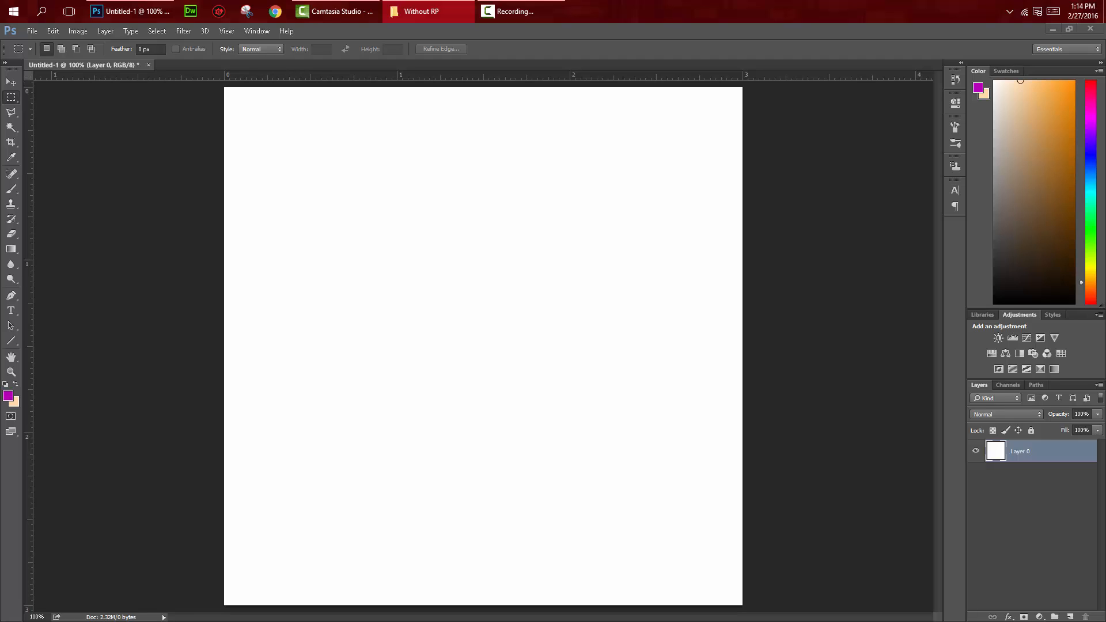
pyautogui.click(450, 267)
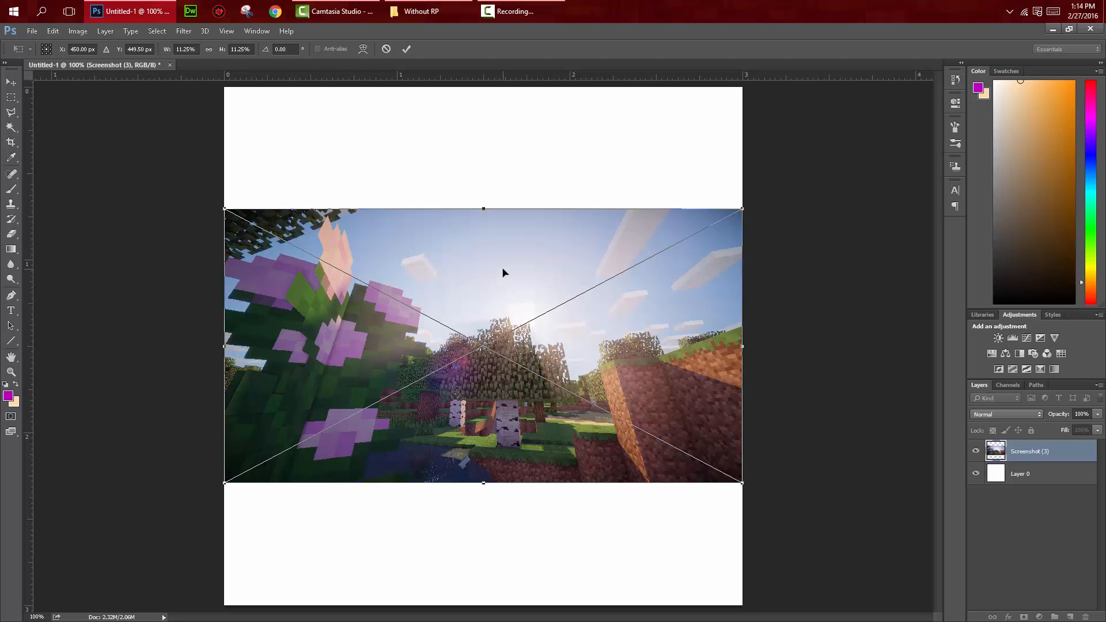
pyautogui.hotkey('ctrl', '-')
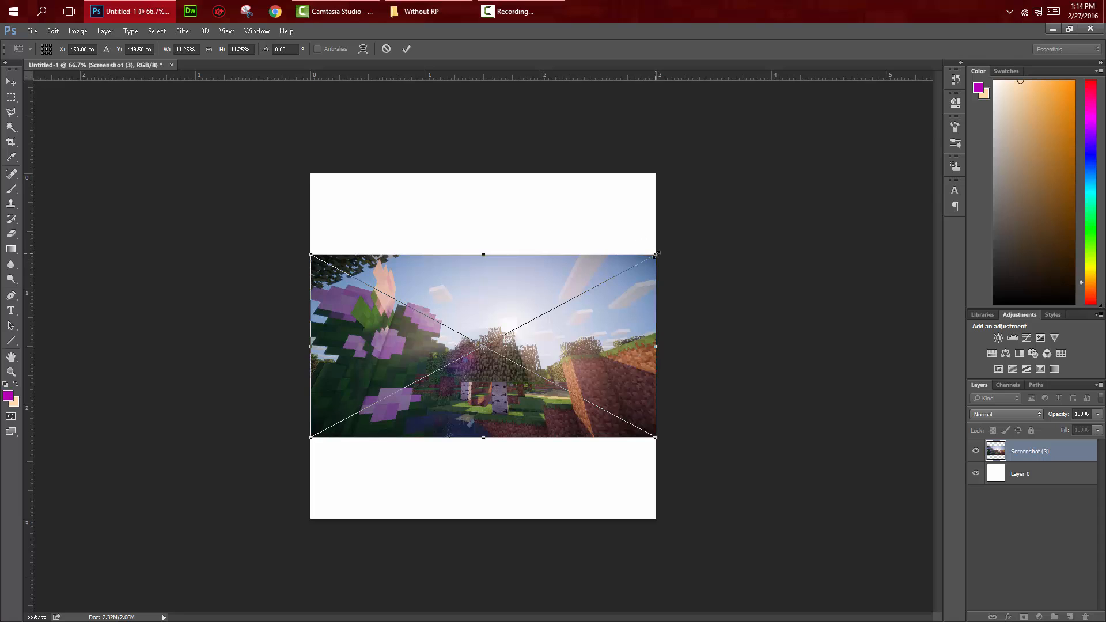
# Step: Scale the landscape screenshot proportionally until it covers the whole canvas, shift it sideways for framing, and commit the transform
pyautogui.moveTo(657, 253); pyautogui.dragTo(738, 212)
pyautogui.hotkey('ctrl', 'z')
pyautogui.click(212, 50)
pyautogui.moveTo(657, 254); pyautogui.dragTo(608, 256)
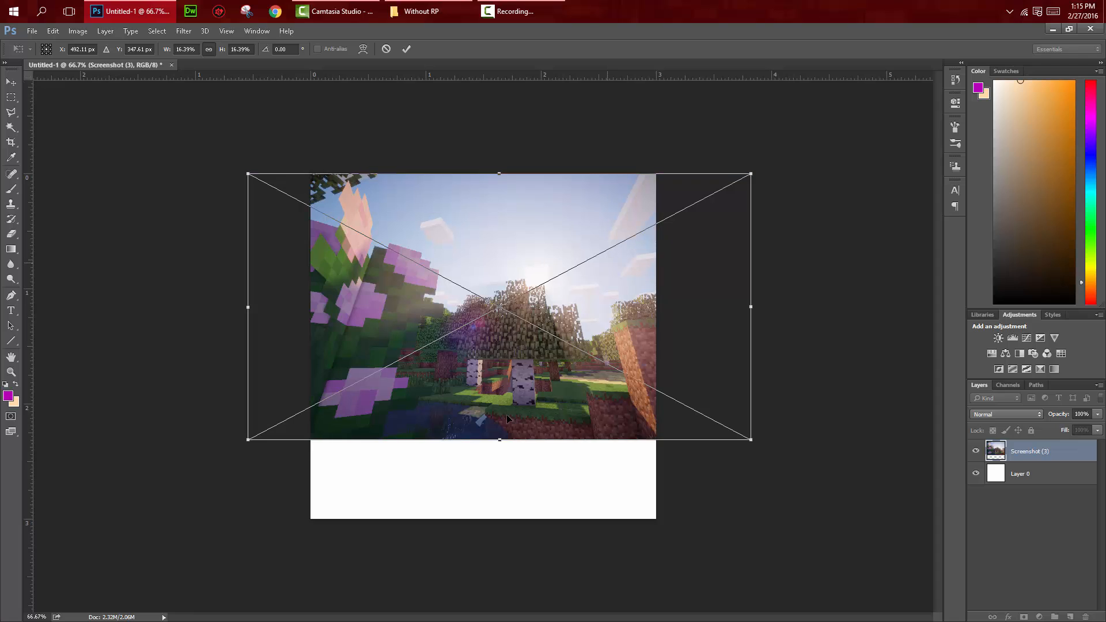
pyautogui.moveTo(753, 439); pyautogui.dragTo(905, 524)
pyautogui.moveTo(713, 475); pyautogui.dragTo(633, 474)
pyautogui.press('m')
pyautogui.press('Return')
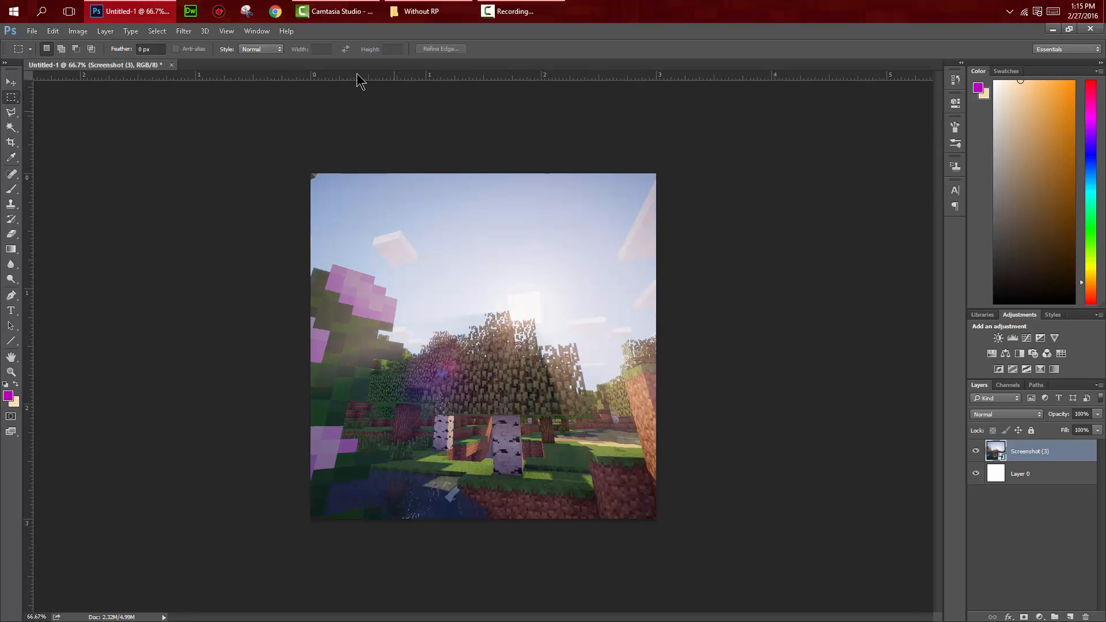
# Step: Apply a slight Gaussian Blur to the landscape screenshot layer
pyautogui.click(191, 29)
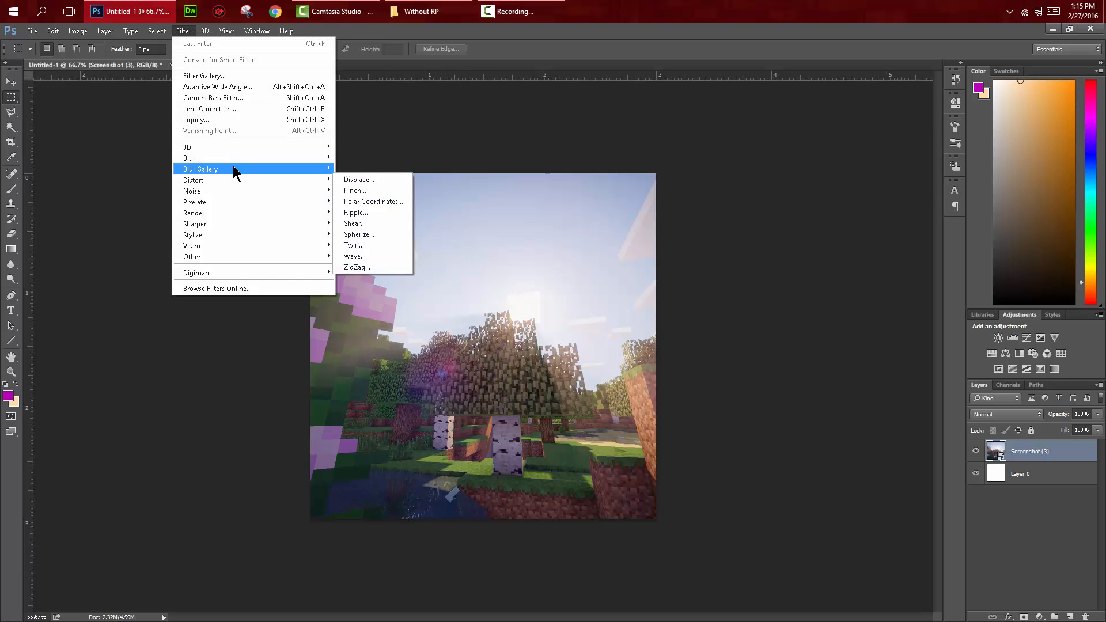
pyautogui.moveTo(236, 158)
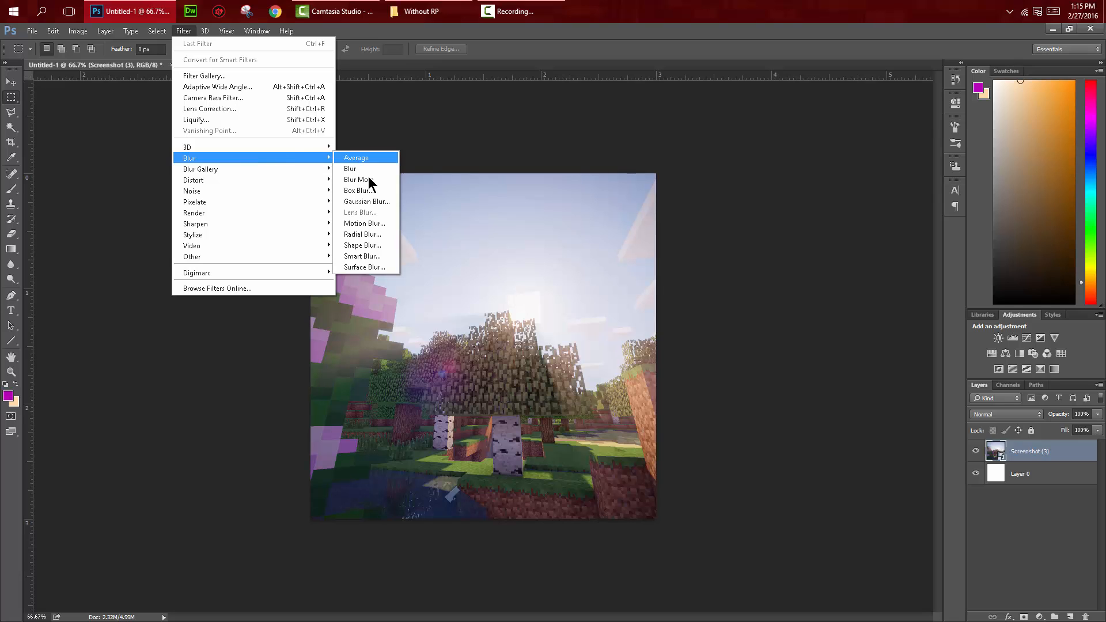
pyautogui.click(374, 205)
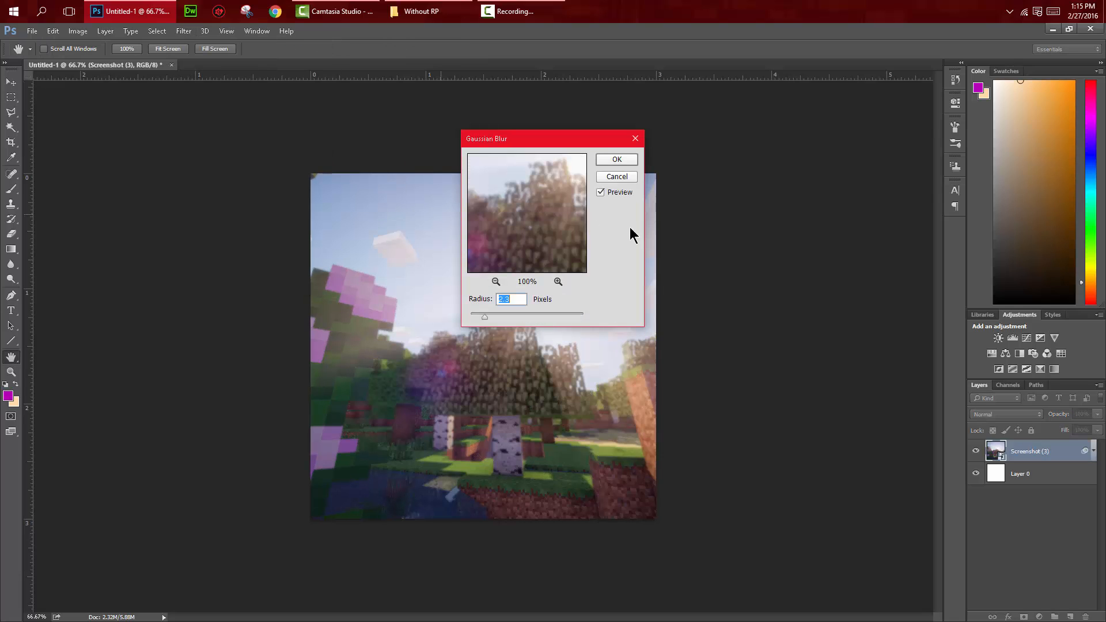
pyautogui.moveTo(486, 317); pyautogui.dragTo(480, 316)
pyautogui.moveTo(480, 316); pyautogui.dragTo(483, 316)
pyautogui.click(601, 163)
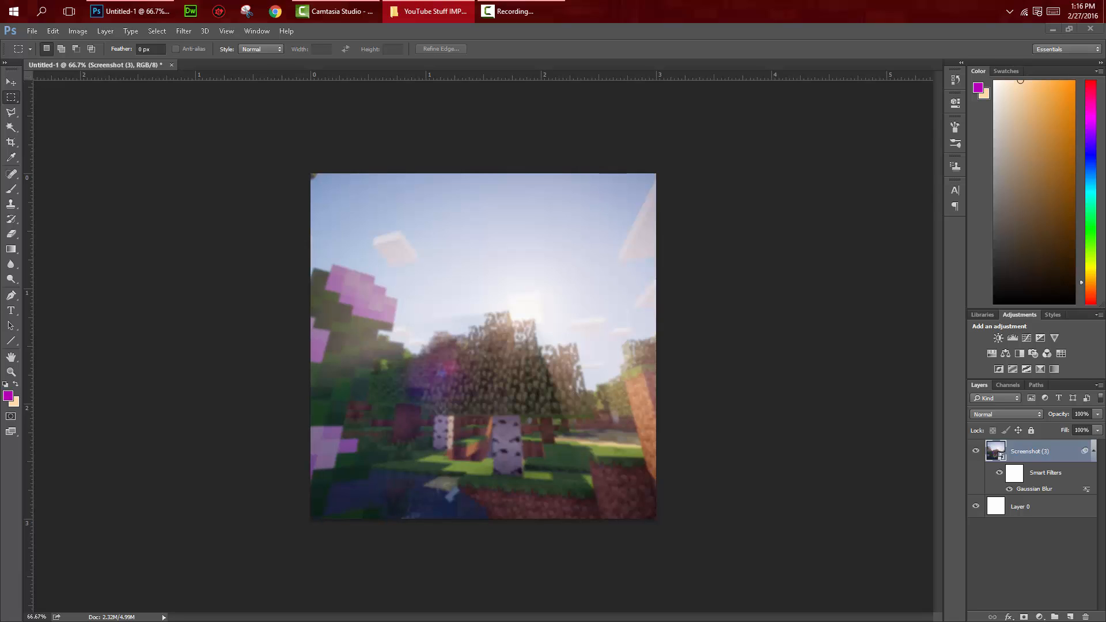
# Step: Place the character image "First bRig Render" from the file folder onto the canvas above the blurred background
pyautogui.click(482, 377)
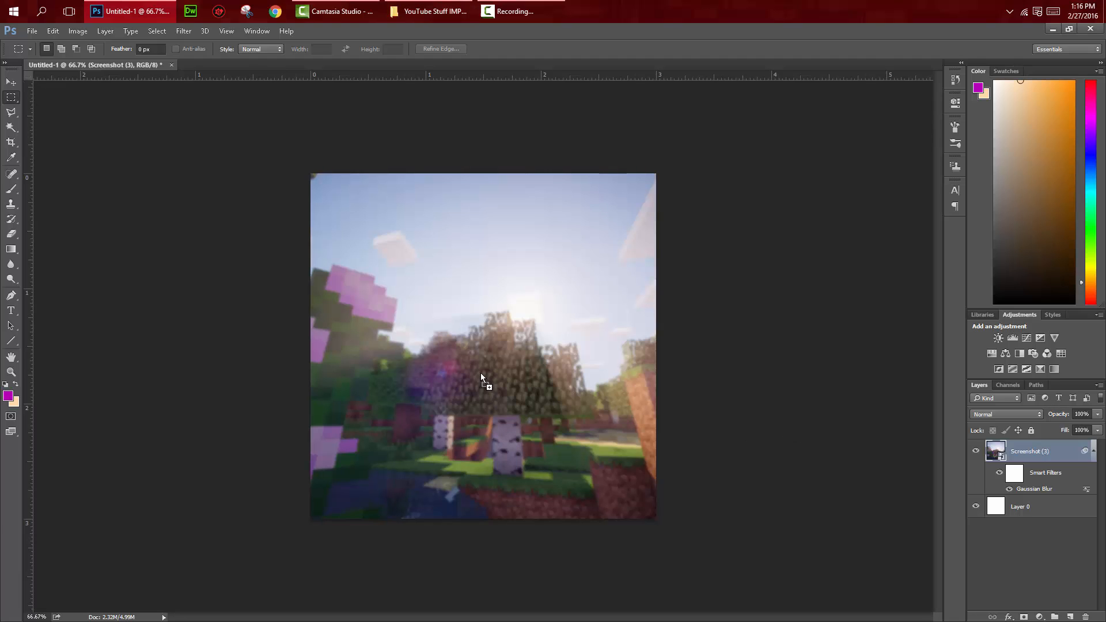
pyautogui.moveTo(482, 378); pyautogui.dragTo(483, 378)
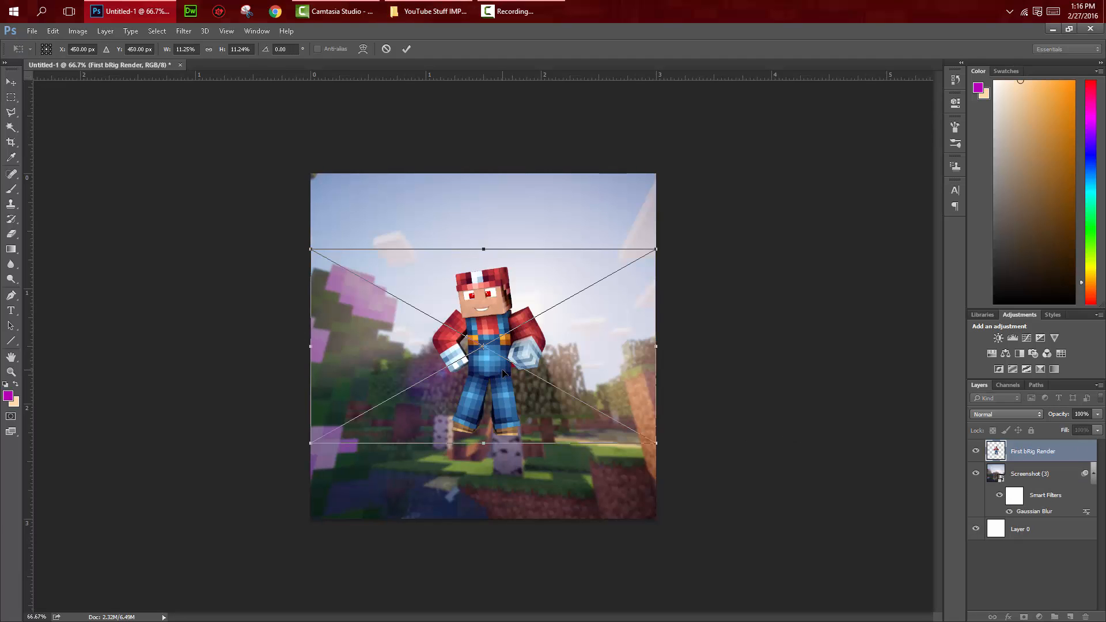
pyautogui.hotkey('ctrl', '-')
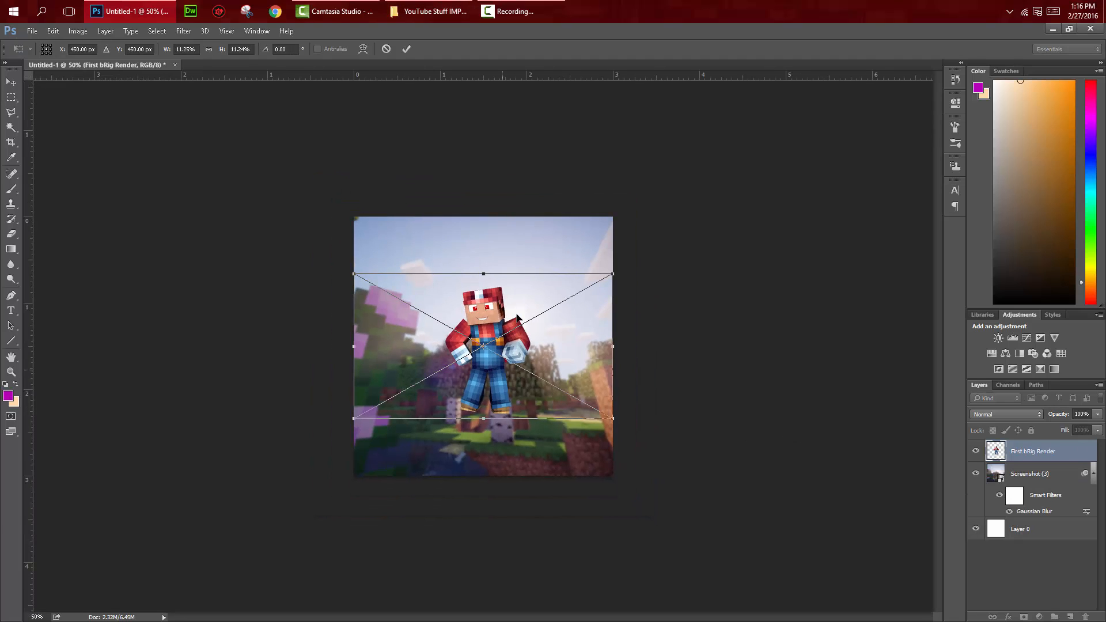
# Step: Scale the character render proportionally to about 30%, centre it horizontally with the legs cropped by the lower canvas edge, and commit
pyautogui.click(208, 49)
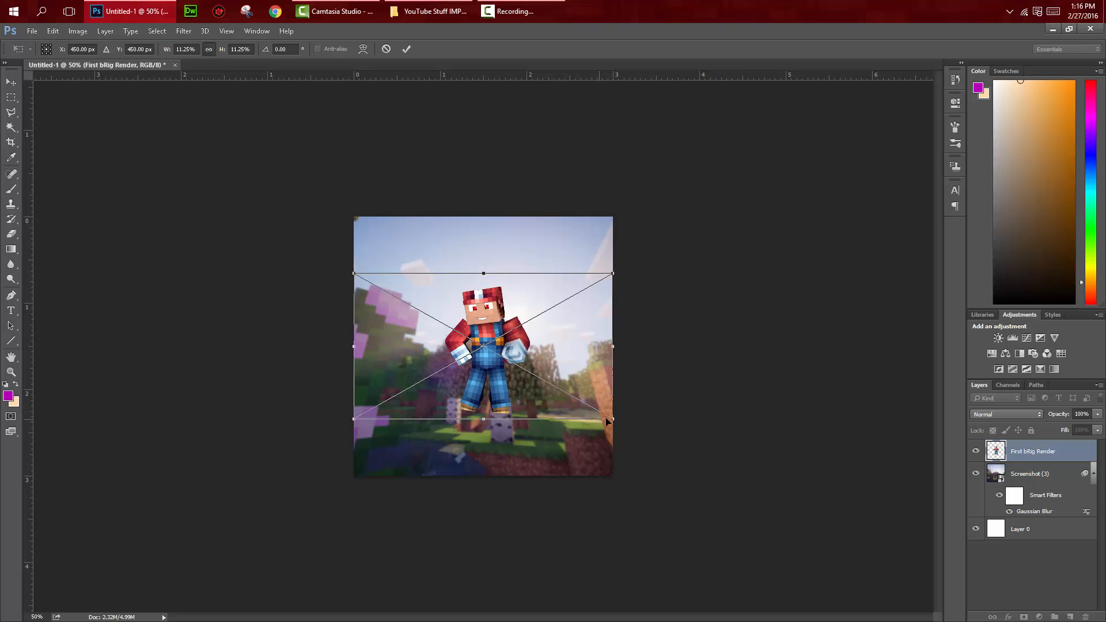
pyautogui.moveTo(618, 431); pyautogui.dragTo(887, 579)
pyautogui.moveTo(701, 499); pyautogui.dragTo(544, 474)
pyautogui.moveTo(723, 248); pyautogui.dragTo(843, 192)
pyautogui.moveTo(761, 270); pyautogui.dragTo(723, 298)
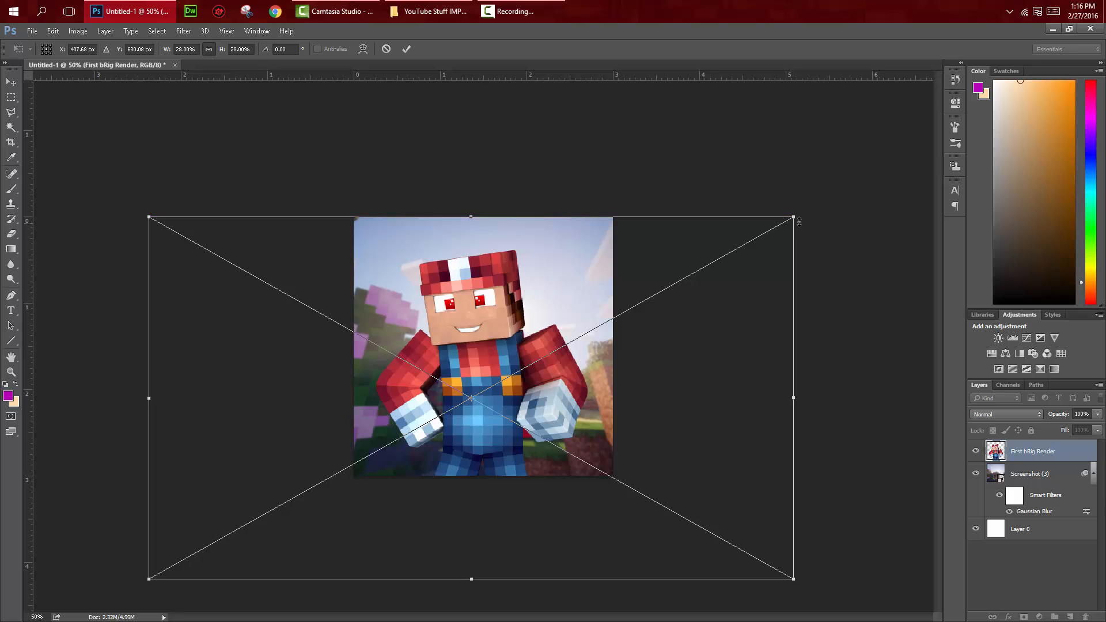
pyautogui.moveTo(795, 217); pyautogui.dragTo(845, 188)
pyautogui.moveTo(724, 298); pyautogui.dragTo(709, 298)
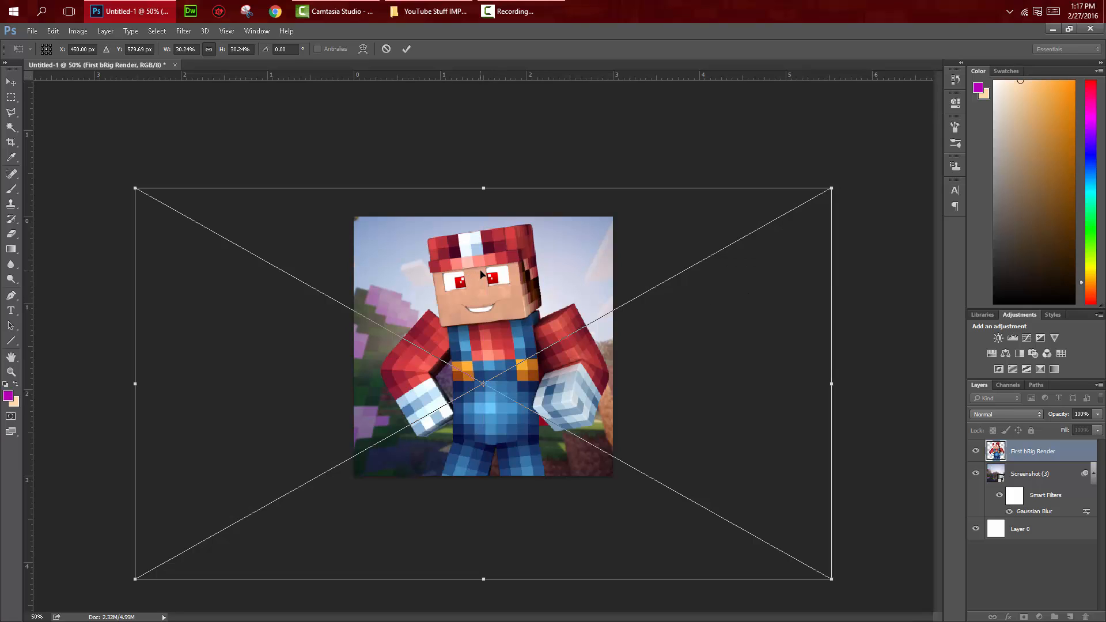
pyautogui.moveTo(813, 214); pyautogui.dragTo(814, 213)
pyautogui.press('m')
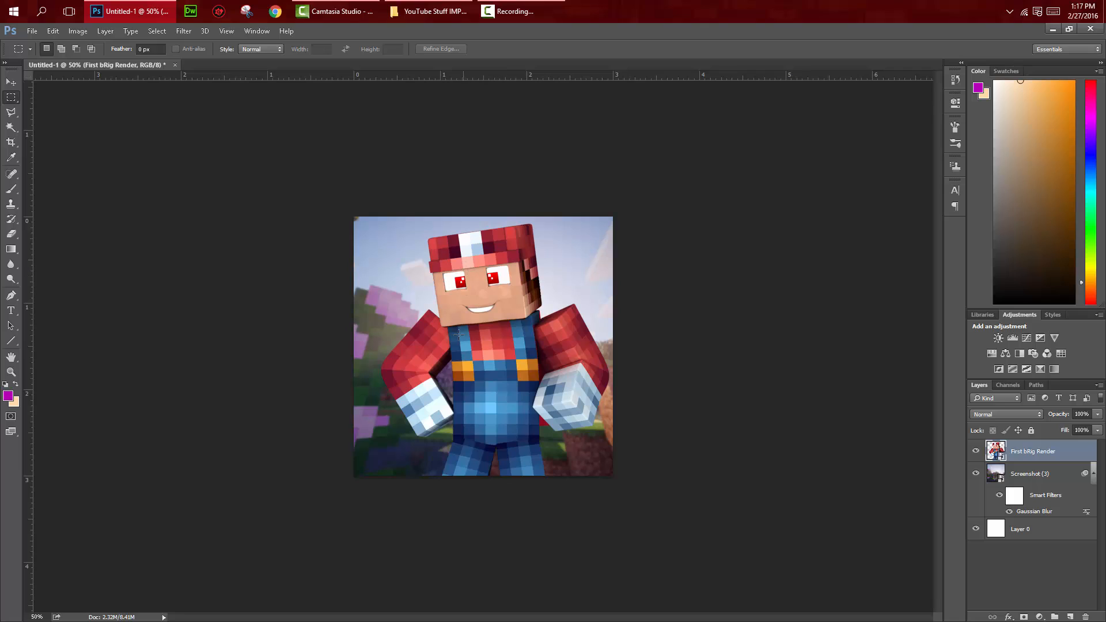
# Step: Nudge the character render slightly to the left with the Move tool to balance it on the canvas
pyautogui.click(11, 82)
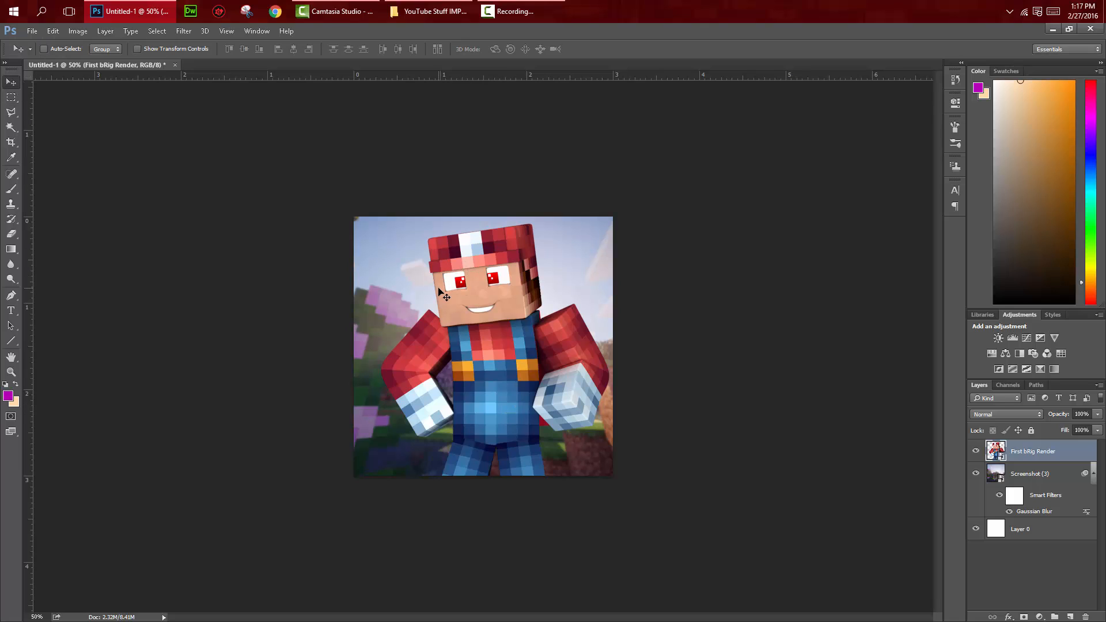
pyautogui.press('Left')
pyautogui.press('Left')
pyautogui.press('Left')
pyautogui.press('Left')
pyautogui.press('Left')
pyautogui.press('Left')
pyautogui.press('Left')
pyautogui.press('Left')
pyautogui.press('Left')
pyautogui.press('Left')
pyautogui.press('Left')
pyautogui.press('Left')
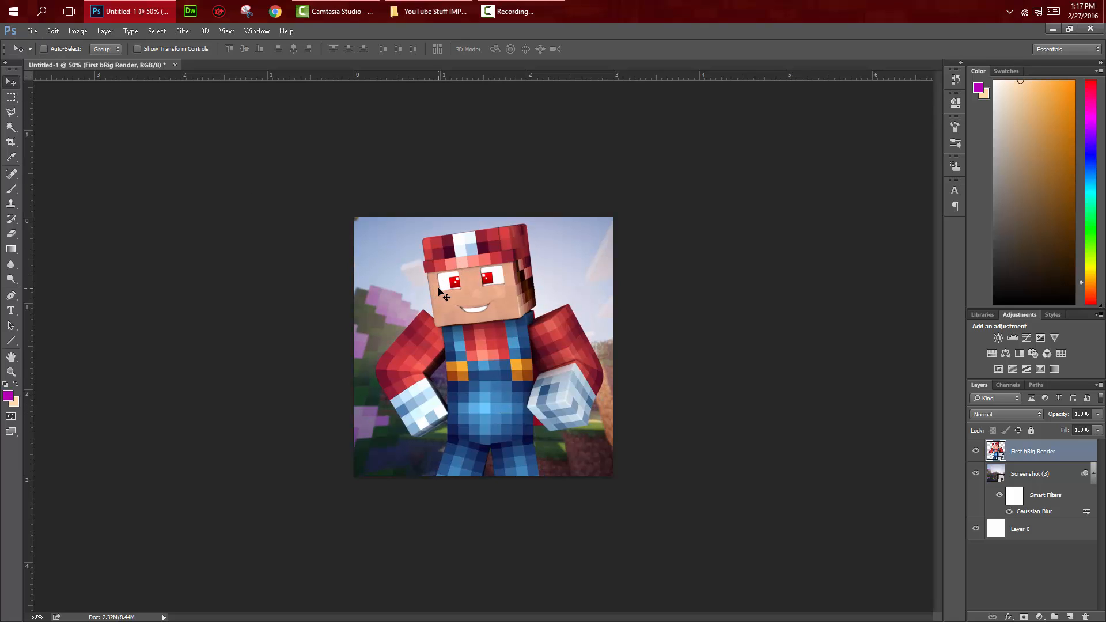
pyautogui.press('Left')
pyautogui.press('Left')
pyautogui.press('Left')
pyautogui.press('Left')
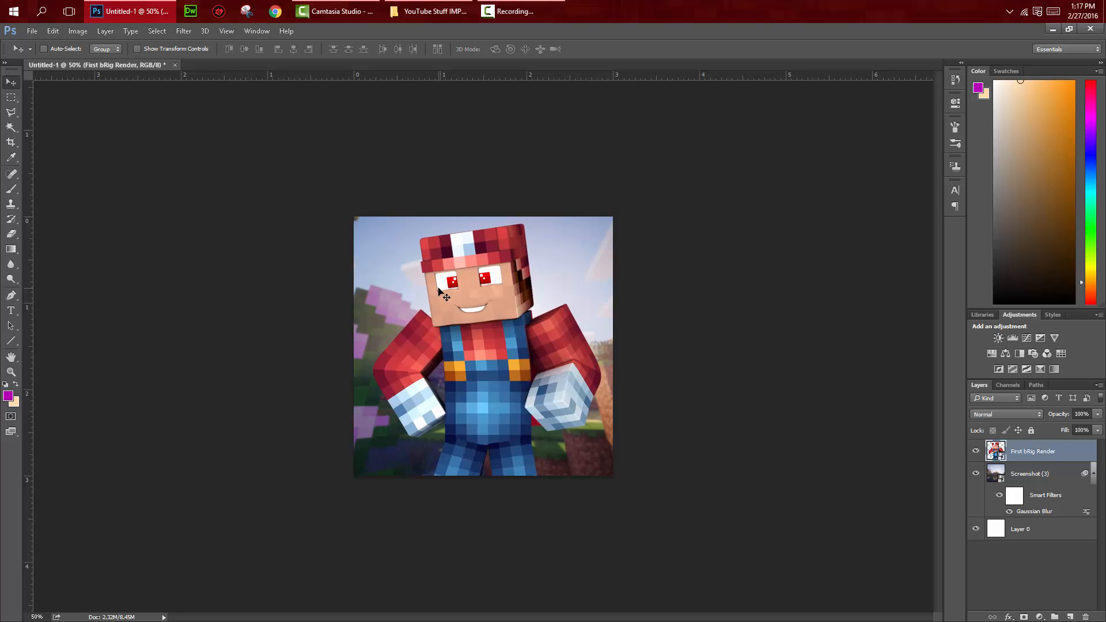
# Step: Move the character render slightly down to leave more space above the cap
pyautogui.press('ctrl')
pyautogui.hotkey('ctrl', '+')
pyautogui.hotkey('ctrl', '+')
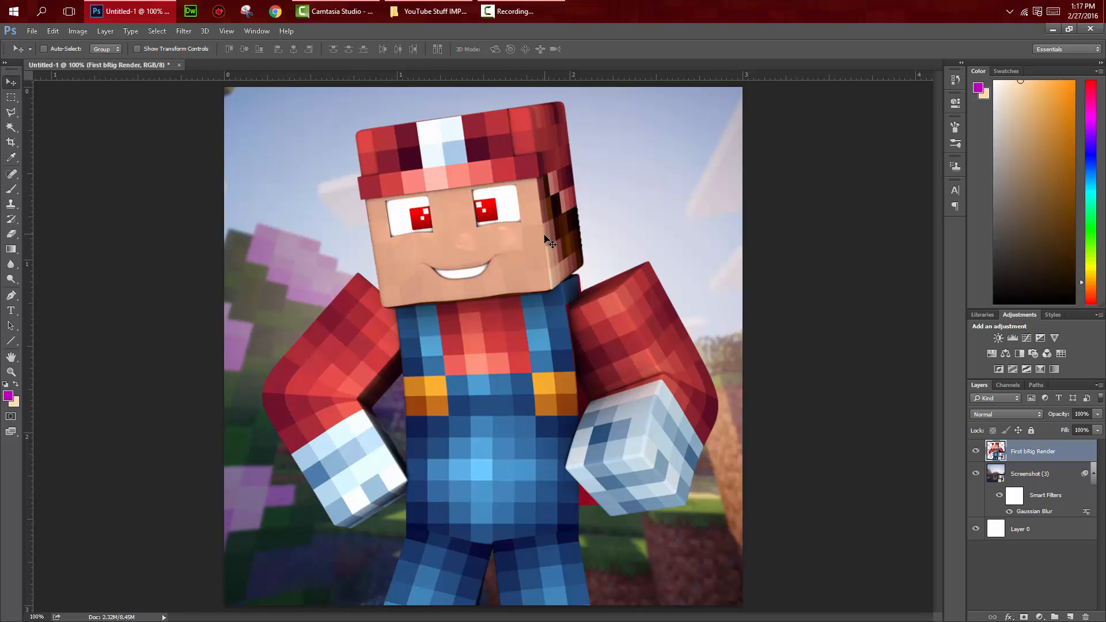
pyautogui.moveTo(549, 240); pyautogui.dragTo(546, 260)
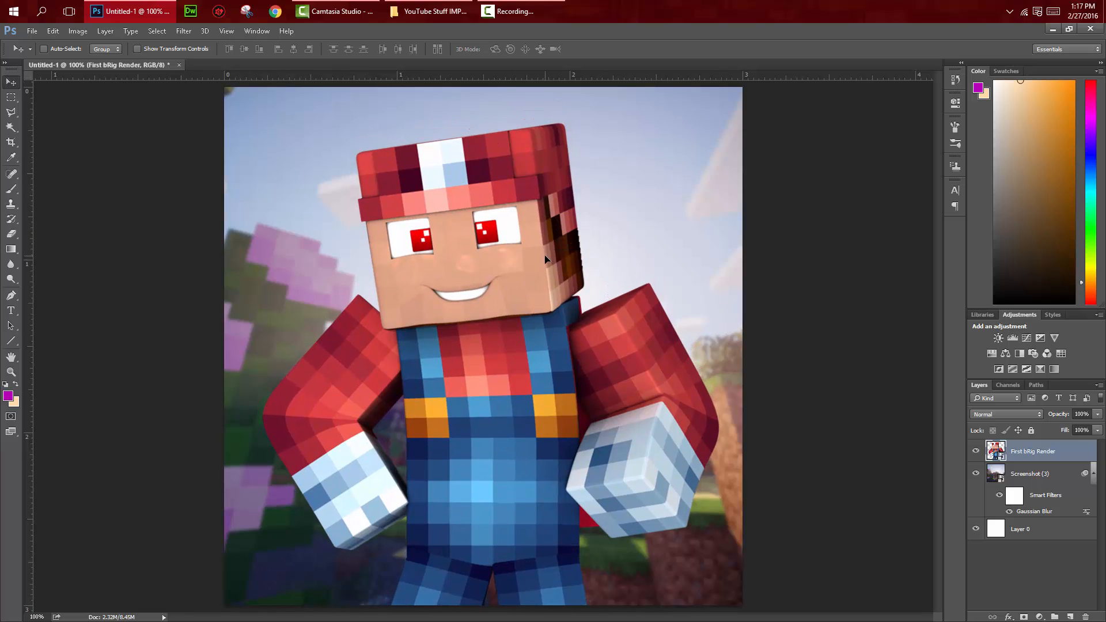
pyautogui.hotkey('ctrl', '-')
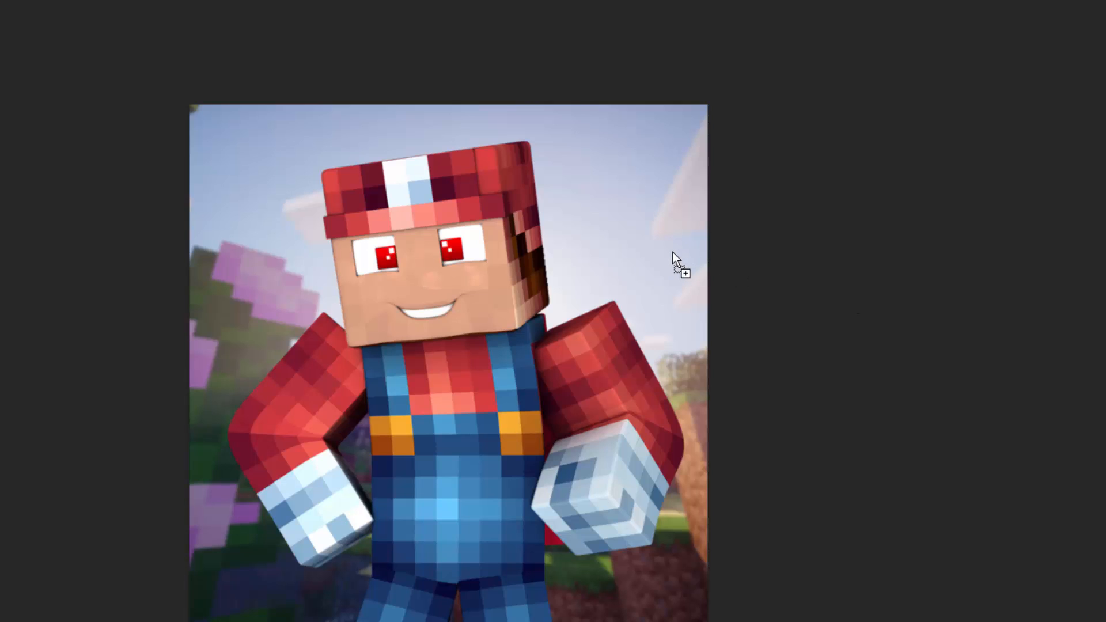
pyautogui.moveTo(673, 252); pyautogui.dragTo(673, 252)
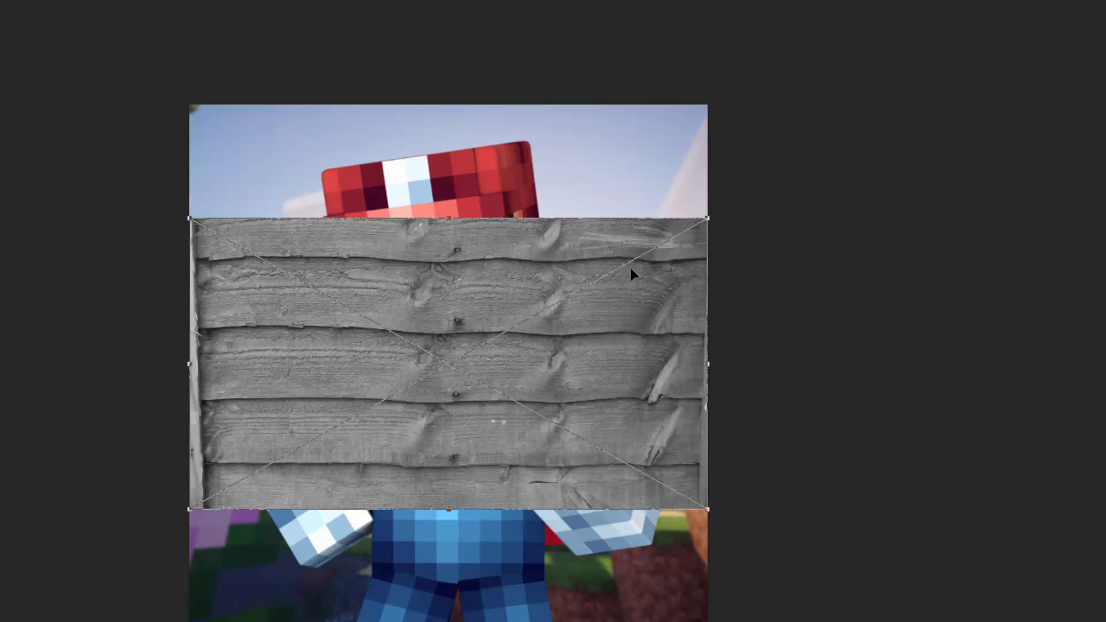
pyautogui.press('Escape')
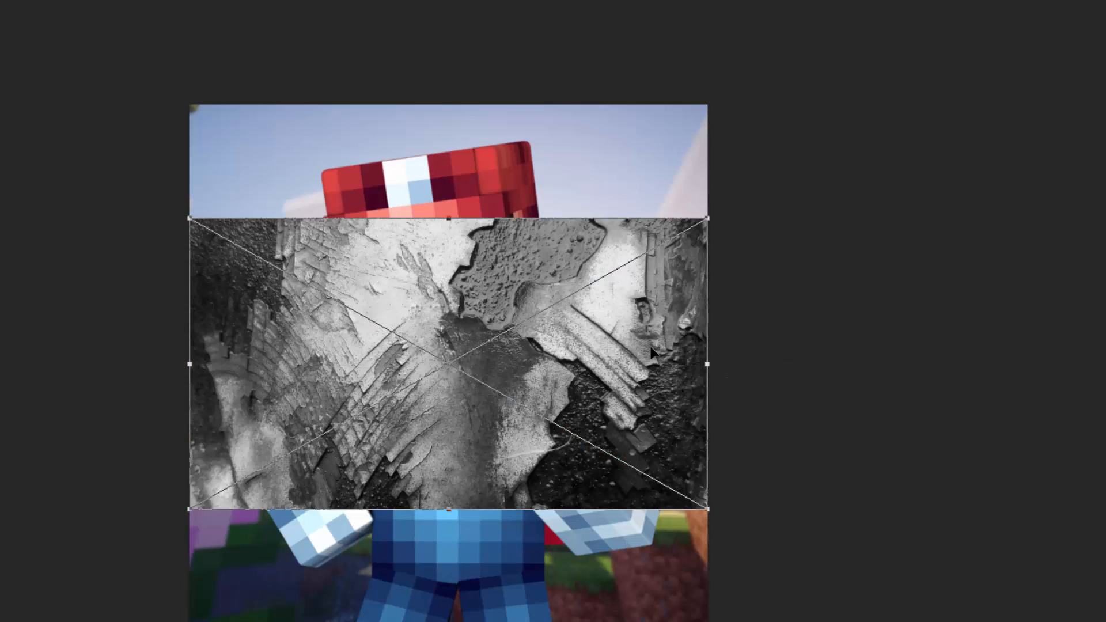
pyautogui.press('Escape')
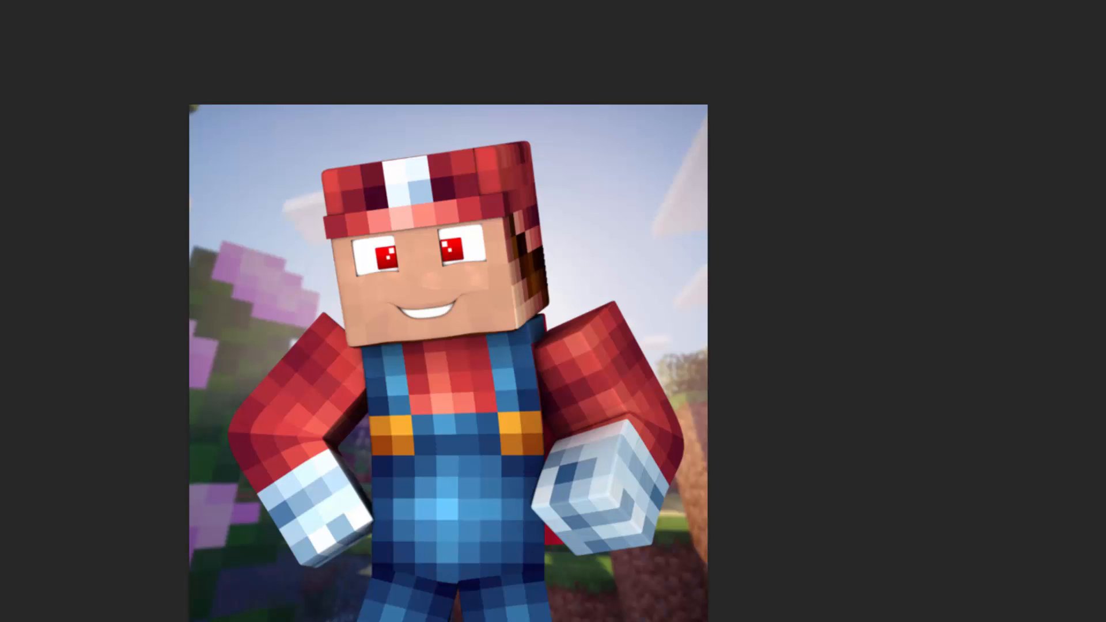
# Step: Place the grey wooden planks texture on the canvas and move its layer beneath the character render
pyautogui.moveTo(1105, 582); pyautogui.dragTo(527, 430)
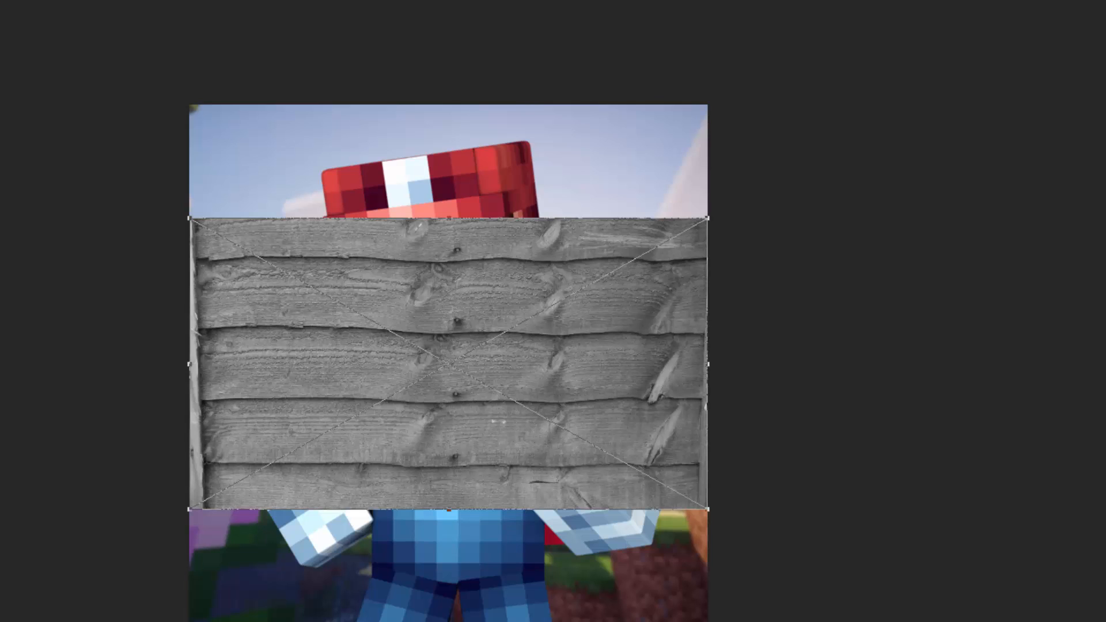
pyautogui.press('Return')
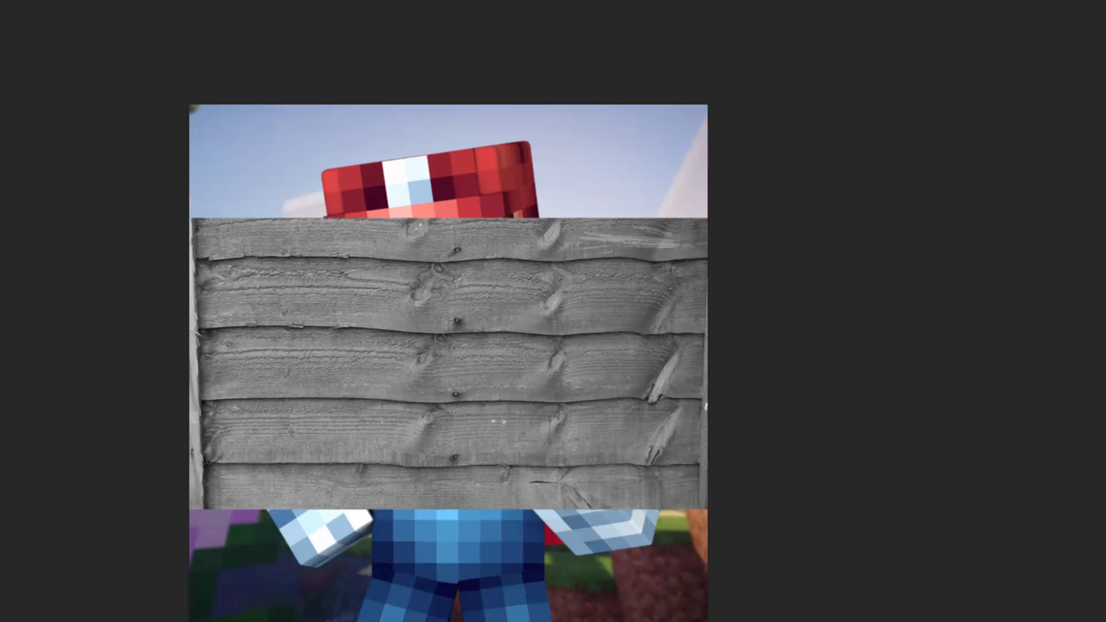
pyautogui.hotkey('ctrl', '[')
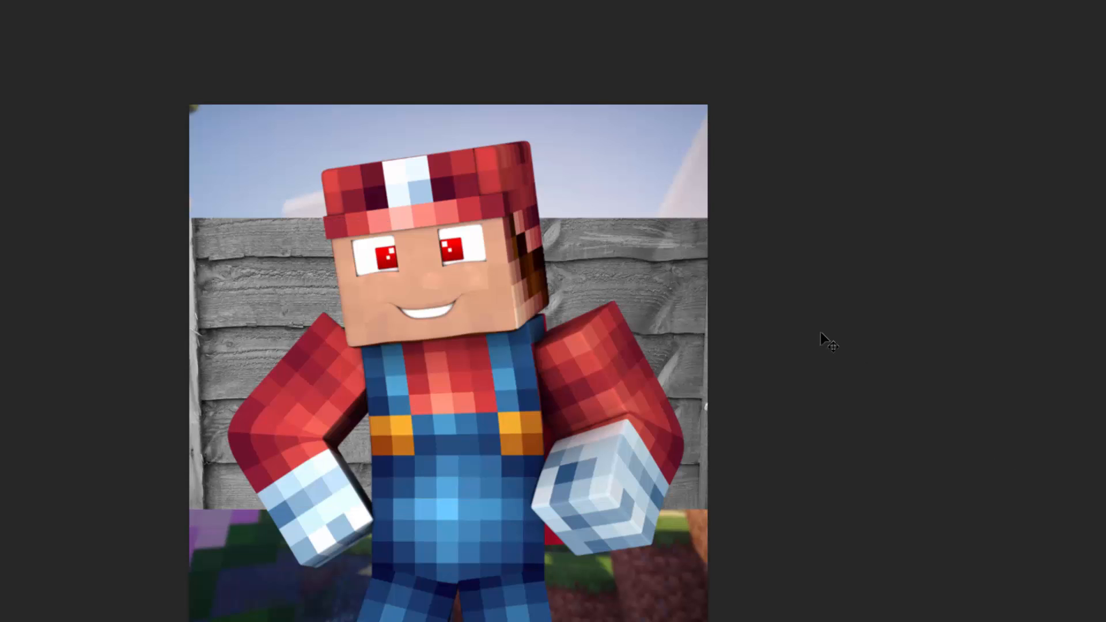
# Step: Enlarge the planks texture proportionally to cover the whole canvas, blended into the landscape and shifted left so its vertical edge falls outside
pyautogui.hotkey('ctrl', 't')
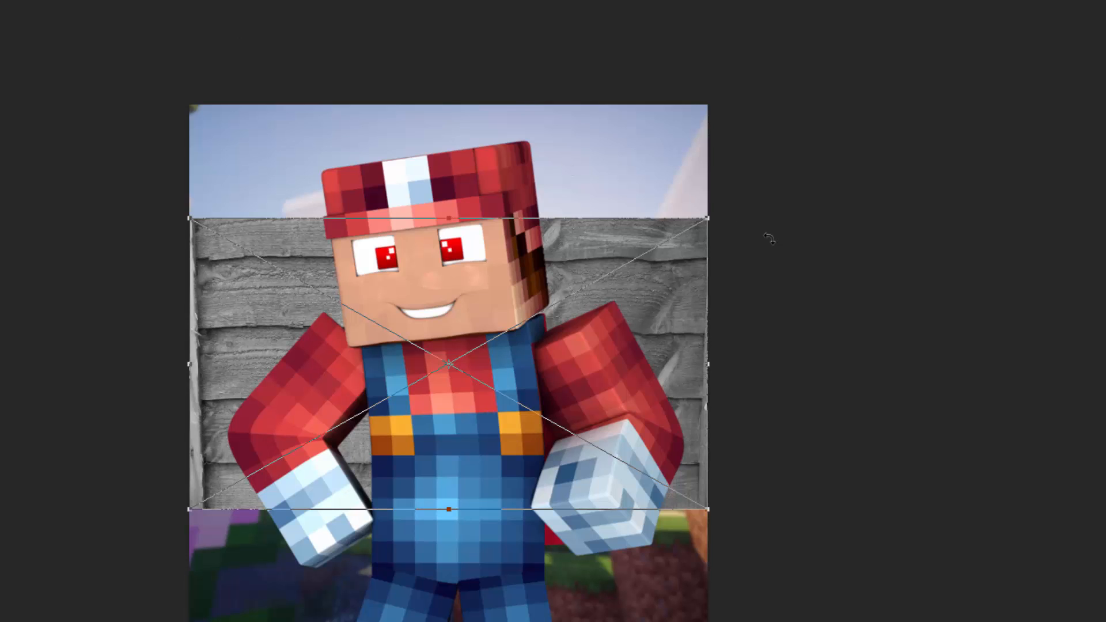
pyautogui.moveTo(711, 209); pyautogui.dragTo(909, 99)
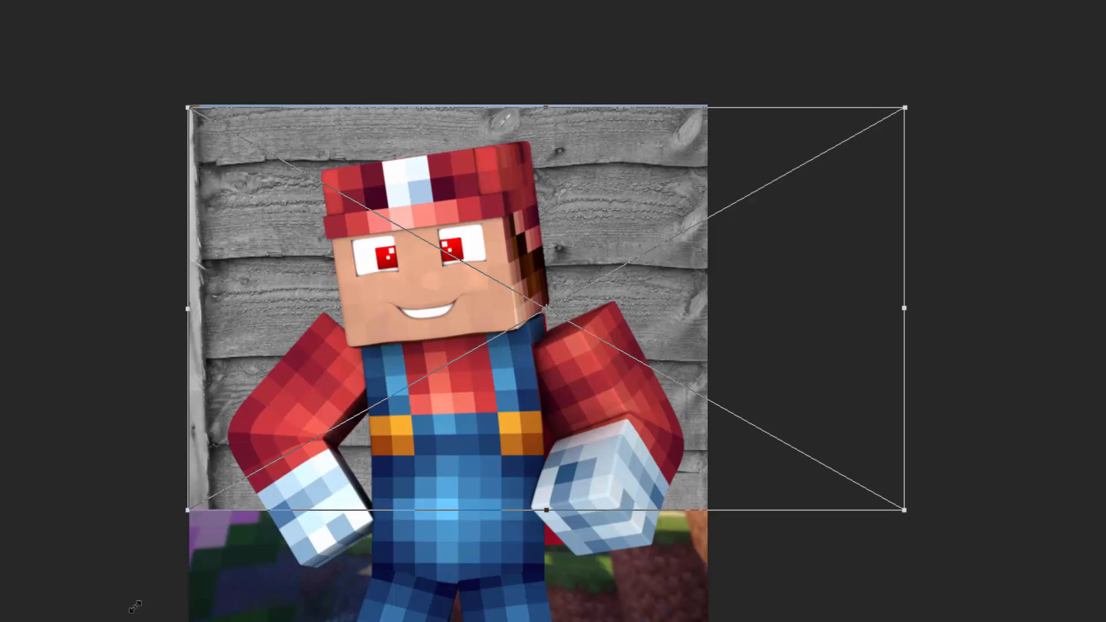
pyautogui.moveTo(188, 512); pyautogui.dragTo(11, 621)
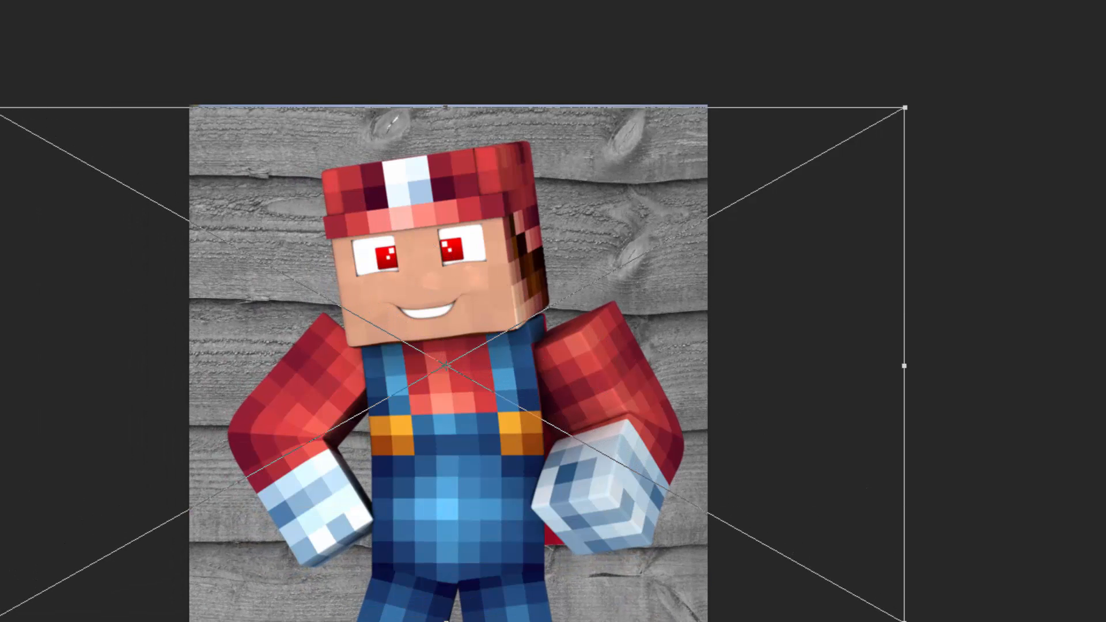
pyautogui.moveTo(196, 536); pyautogui.dragTo(386, 524)
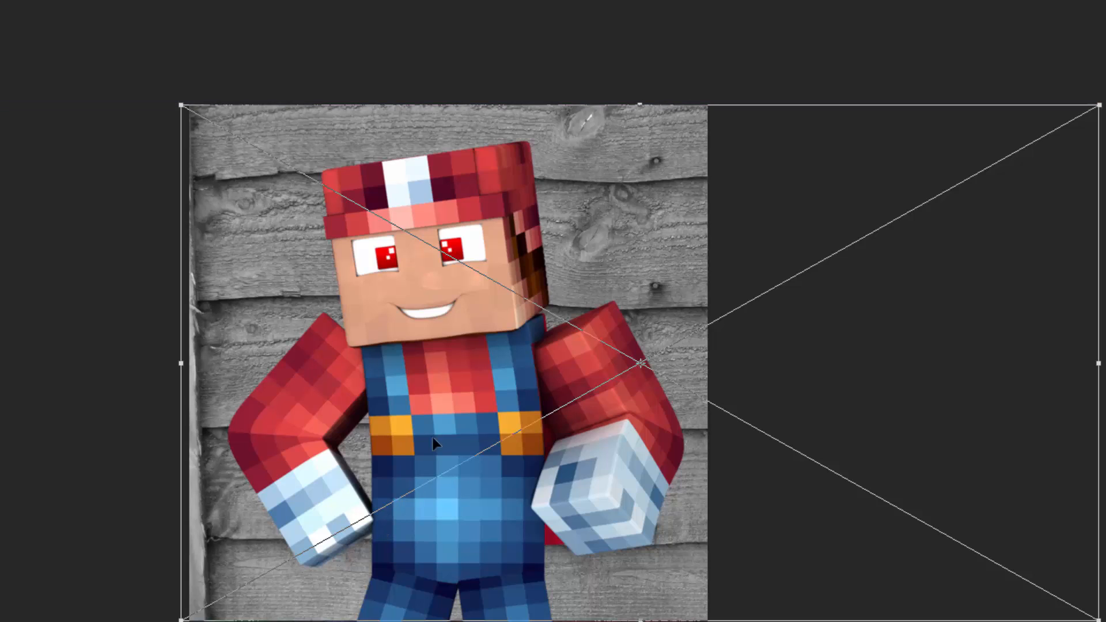
pyautogui.press('Return')
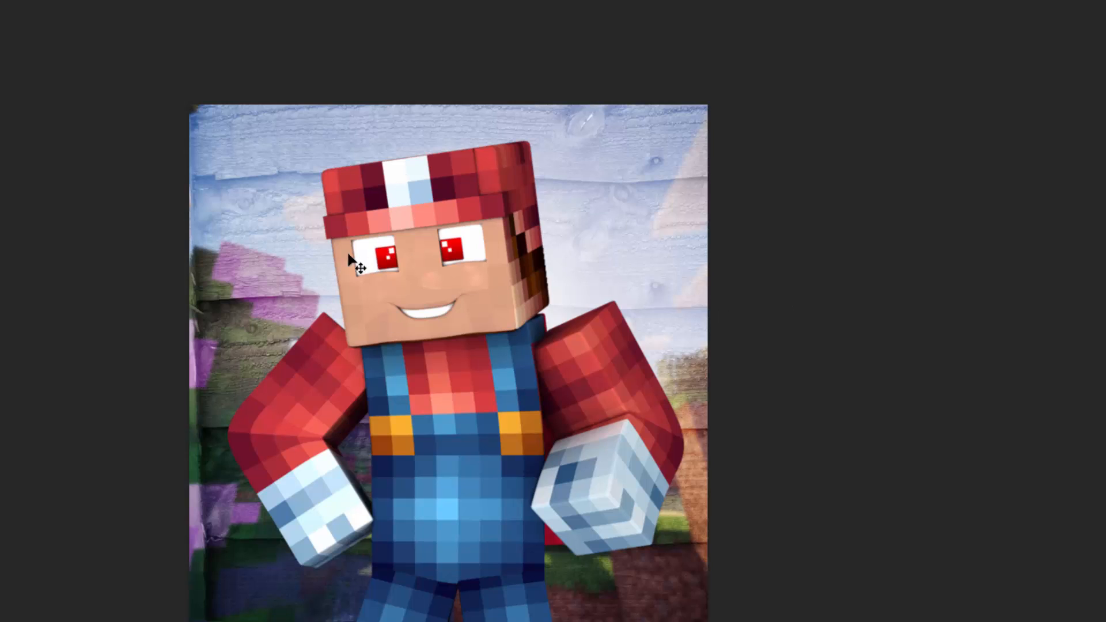
pyautogui.moveTo(282, 252); pyautogui.dragTo(270, 252)
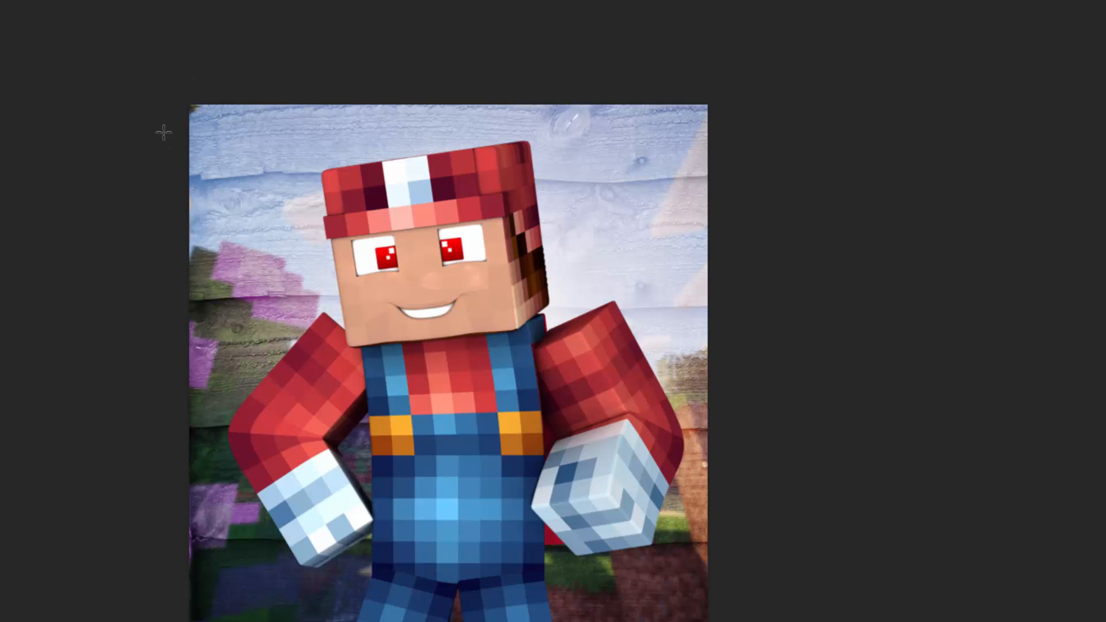
pyautogui.moveTo(190, 105); pyautogui.dragTo(708, 621)
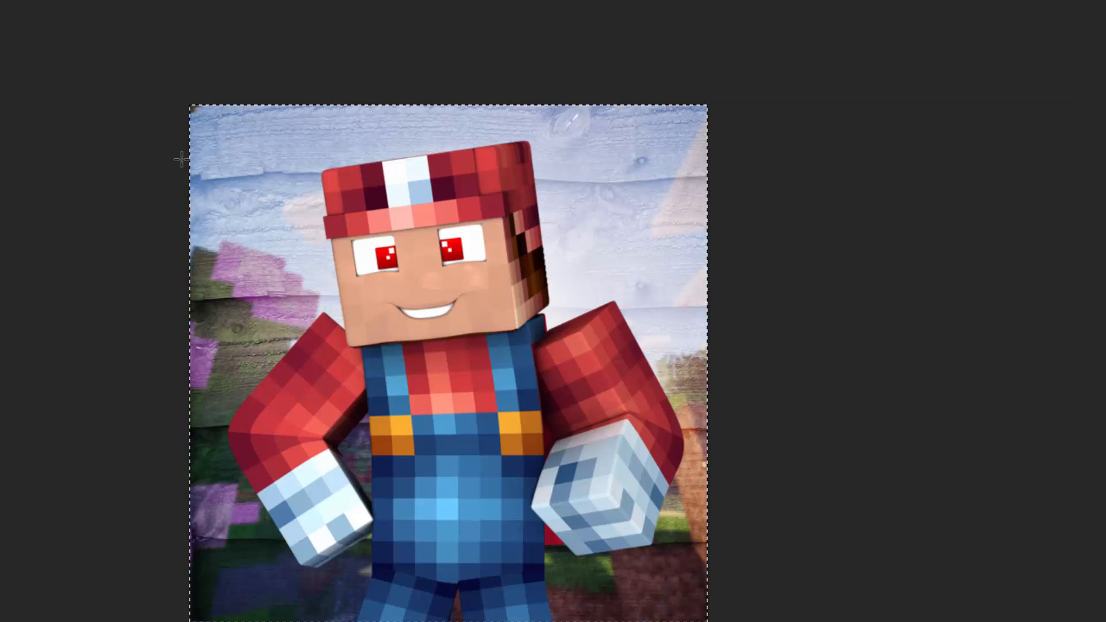
pyautogui.moveTo(190, 105); pyautogui.dragTo(700, 508)
pyautogui.hotkey('ctrl', ';')
pyautogui.moveTo(201, 152); pyautogui.dragTo(501, 363)
pyautogui.click(386, 275)
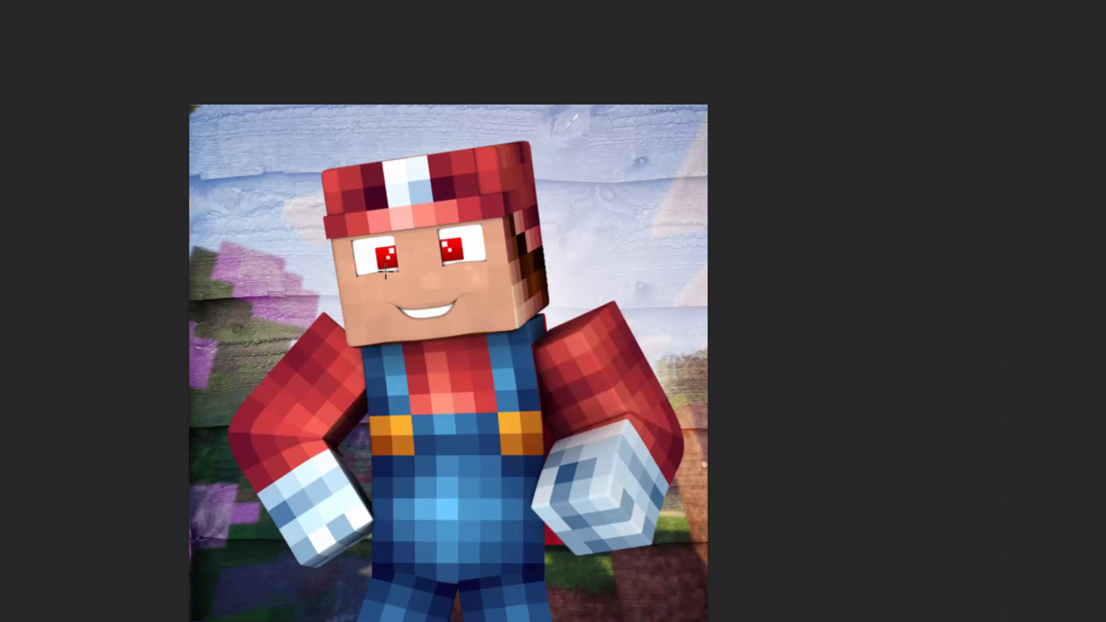
pyautogui.moveTo(316, 237); pyautogui.dragTo(564, 385)
# Step: Select the entire canvas and set up a stroke in bright, fully saturated red
pyautogui.hotkey('ctrl', 'a')
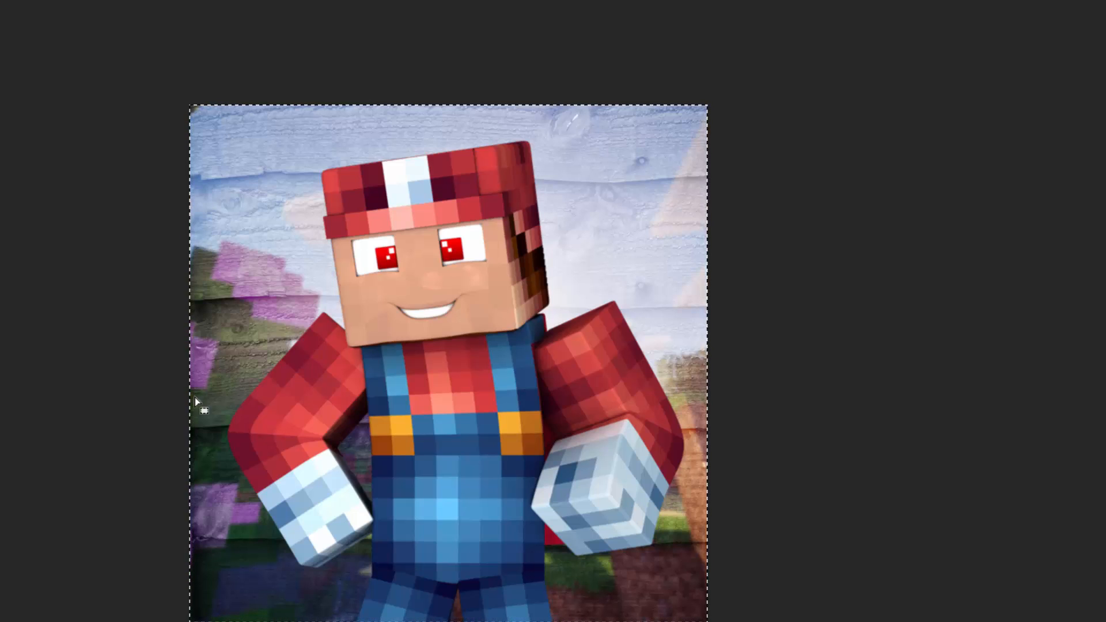
pyautogui.rightClick(193, 216)
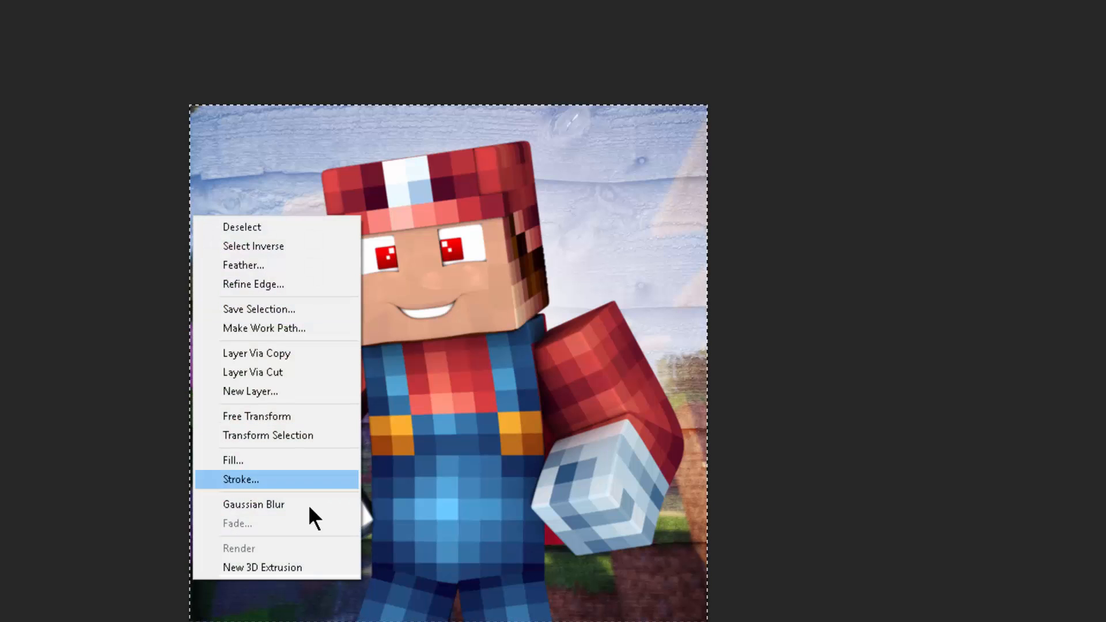
pyautogui.click(248, 479)
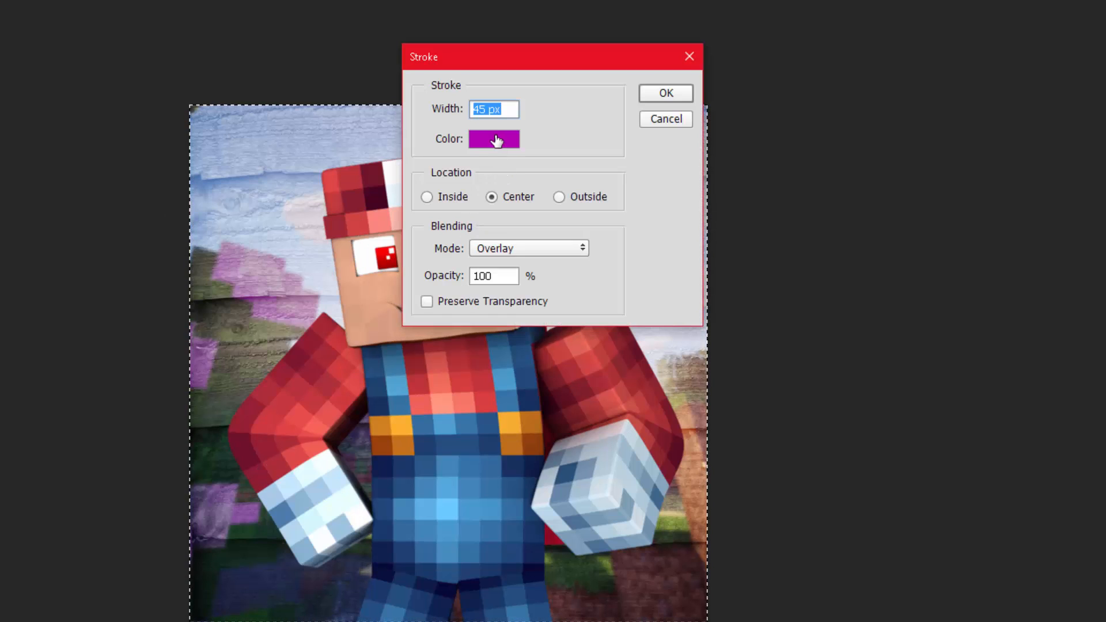
pyautogui.click(495, 139)
pyautogui.moveTo(578, 123); pyautogui.dragTo(575, 82)
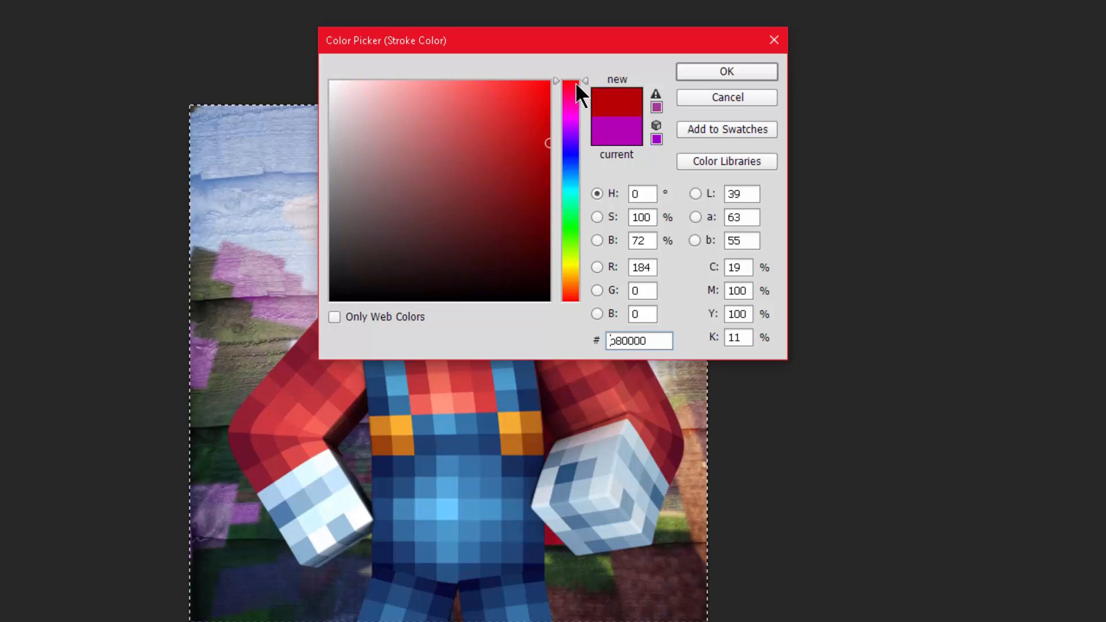
pyautogui.click(321, 384)
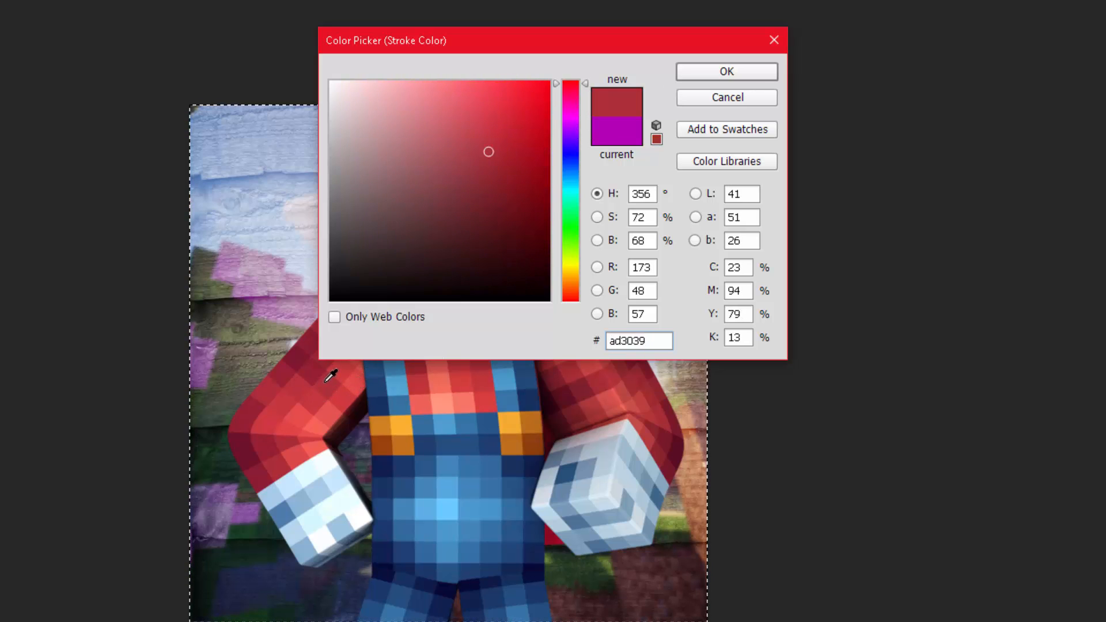
pyautogui.moveTo(495, 134)
pyautogui.mouseDown()
pyautogui.moveTo(509, 98)
pyautogui.moveTo(544, 81)
pyautogui.mouseUp()
pyautogui.click(698, 73)
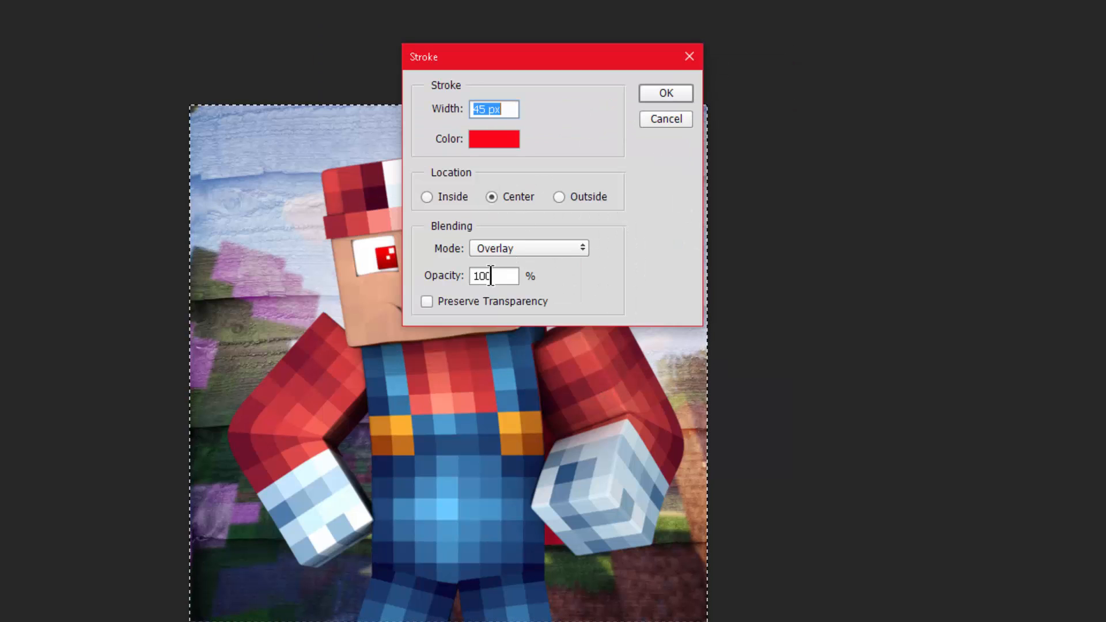
# Step: Apply the 45 px centred stroke around the canvas edge, set the border layer to Overlay blending, and deselect
pyautogui.click(488, 110)
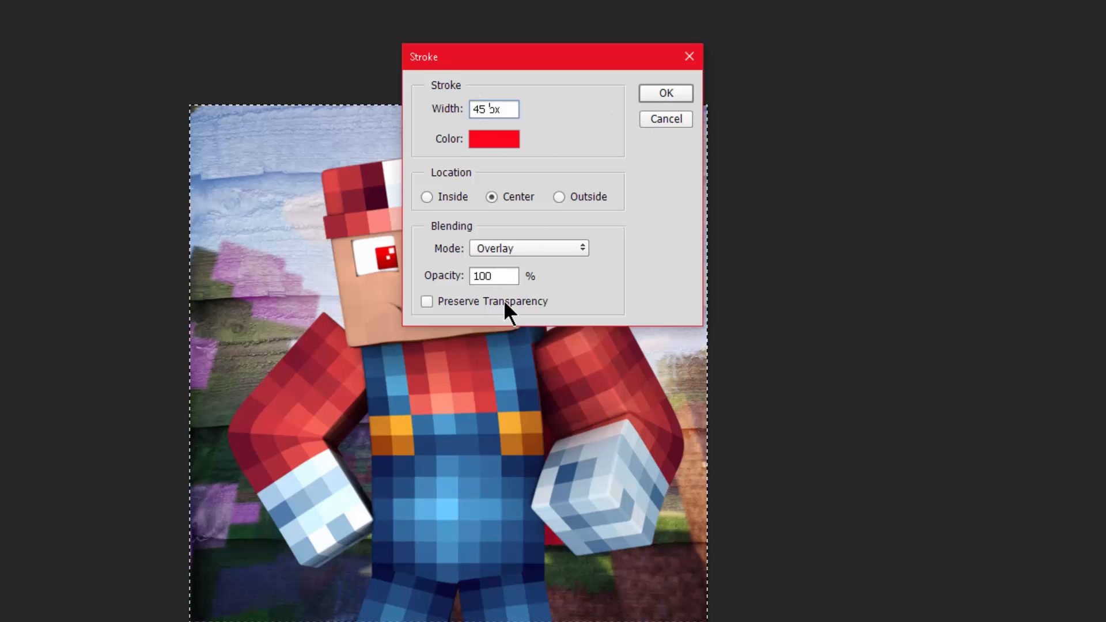
pyautogui.click(665, 91)
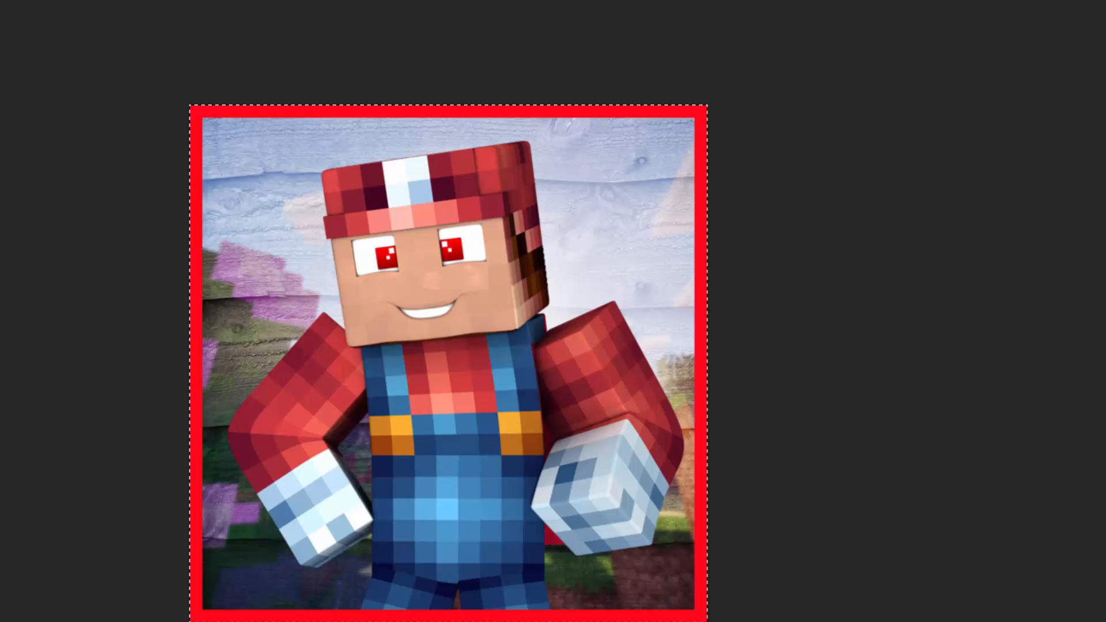
pyautogui.hotkey('alt', 'shift', 'o')
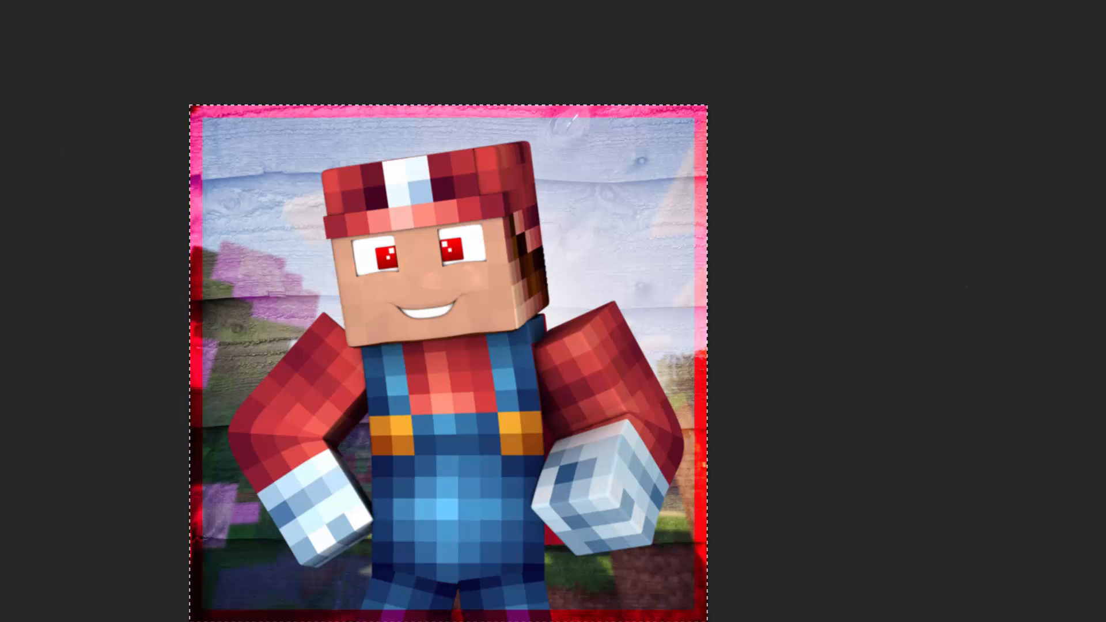
pyautogui.hotkey('ctrl', 'd')
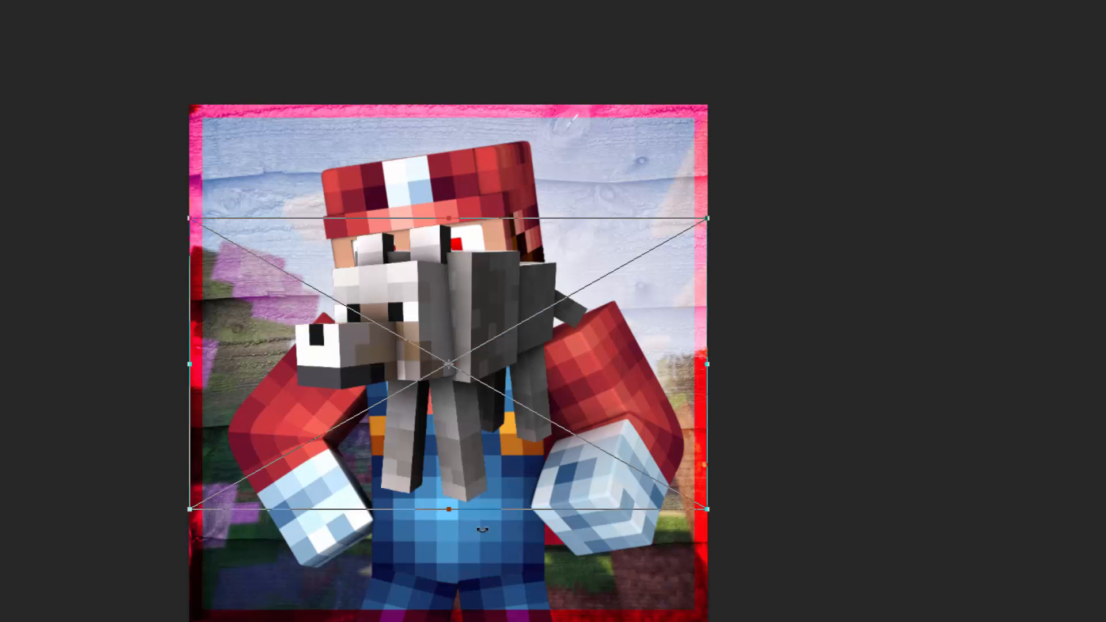
# Step: Move the wolf render down and right in front of the character's torso, rotate it slightly clockwise, and commit
pyautogui.moveTo(362, 317); pyautogui.dragTo(464, 438)
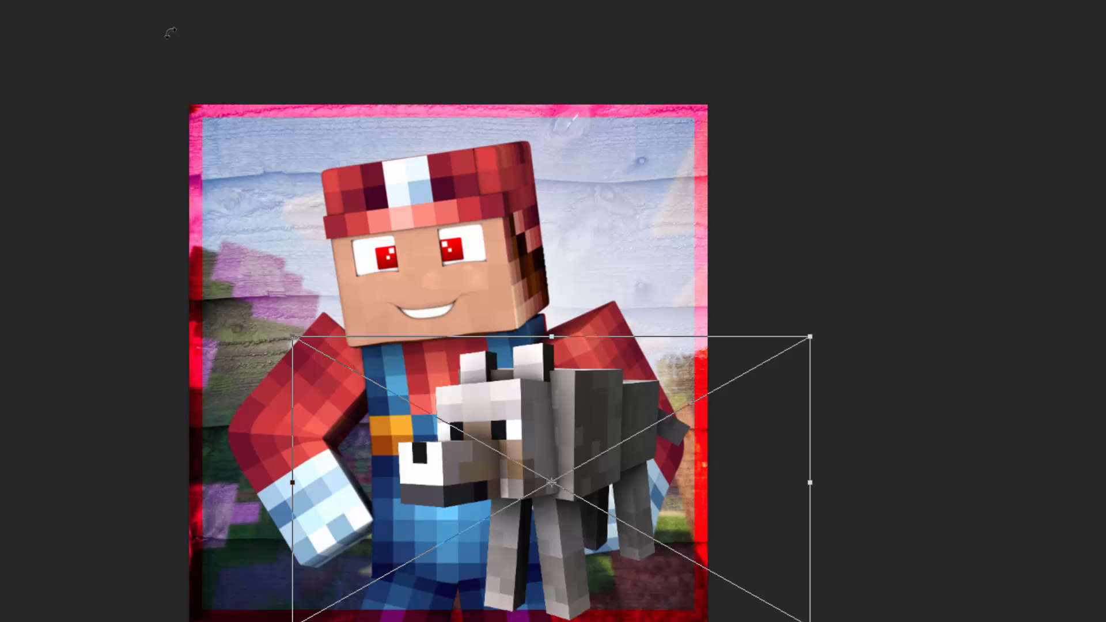
pyautogui.click(1, 1)
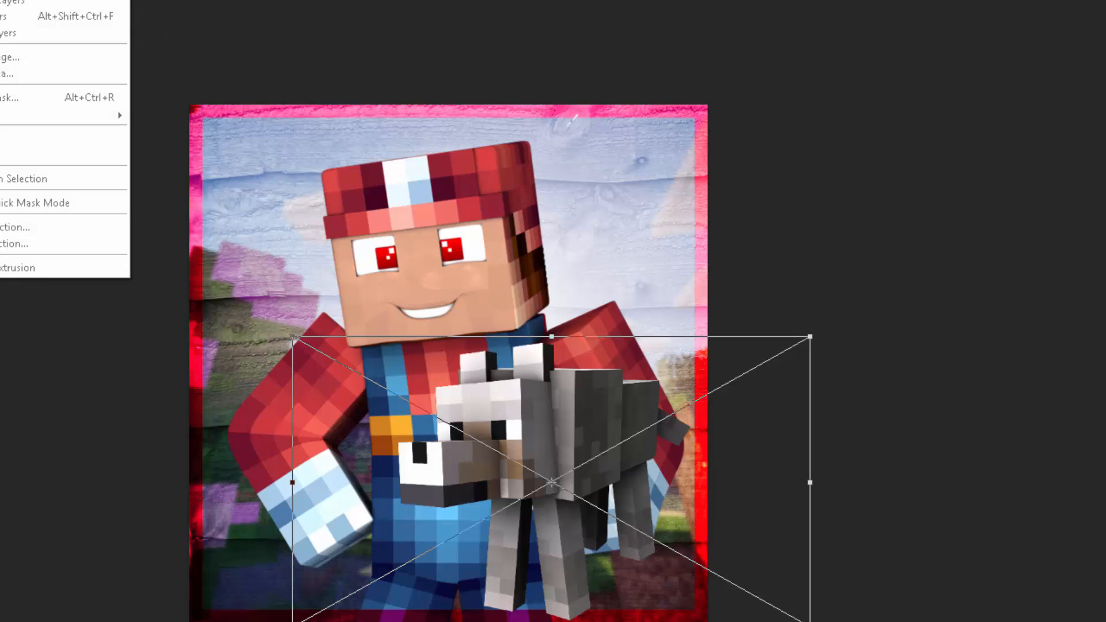
pyautogui.click(675, 381)
pyautogui.moveTo(834, 332); pyautogui.dragTo(862, 484)
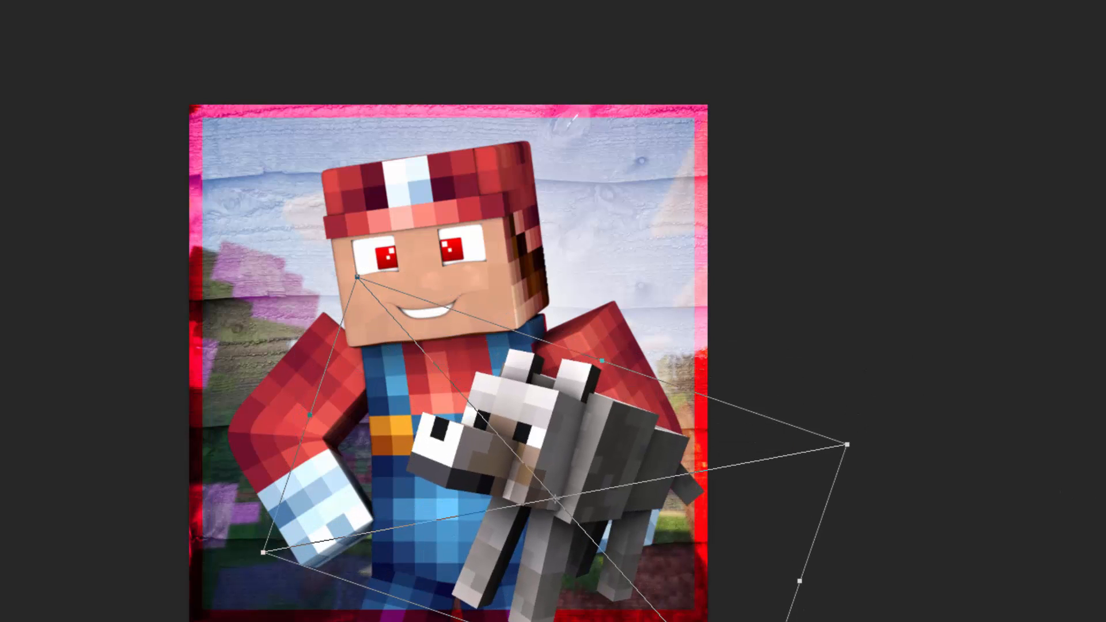
pyautogui.press('Return')
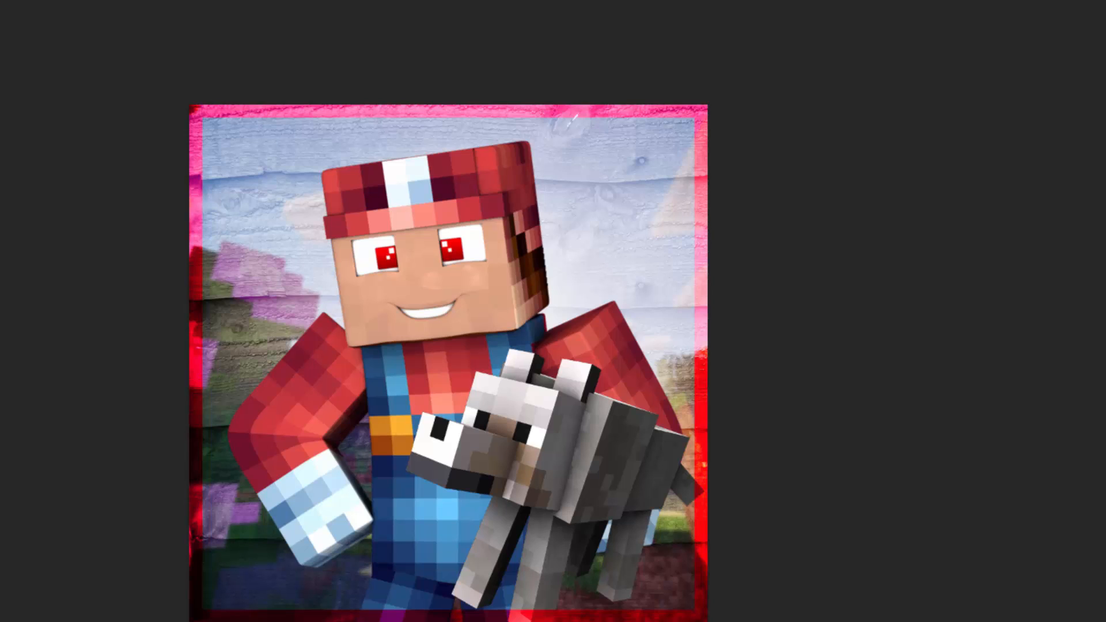
# Step: Try the wolf behind the character, restore it to the front, and shift it slightly further right
pyautogui.hotkey('ctrl', '[')
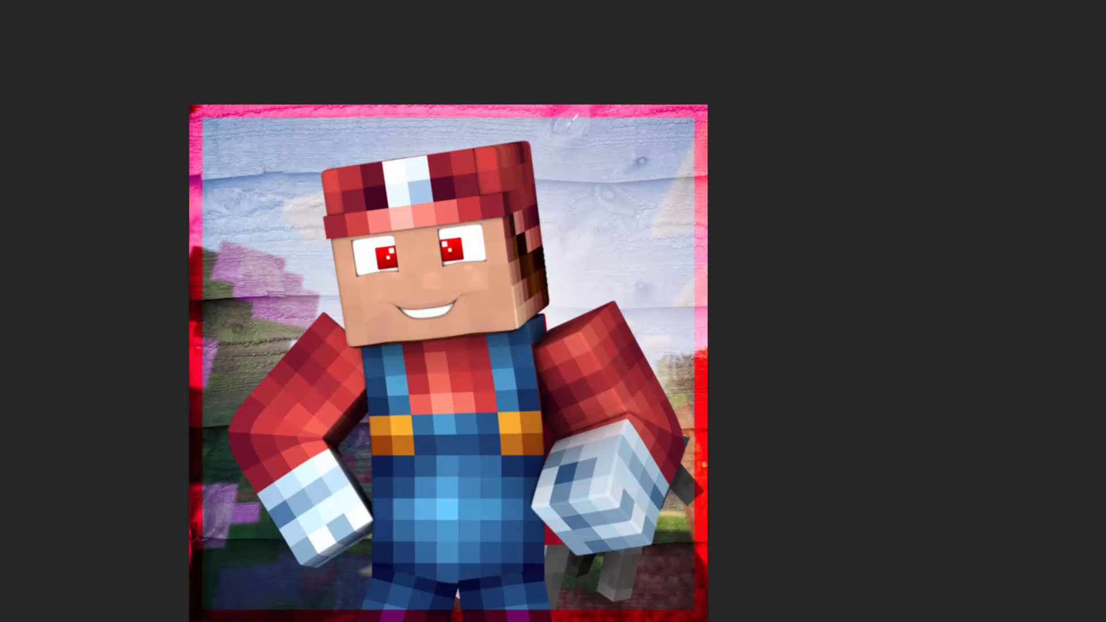
pyautogui.hotkey('ctrl', ']')
pyautogui.moveTo(576, 515); pyautogui.dragTo(608, 522)
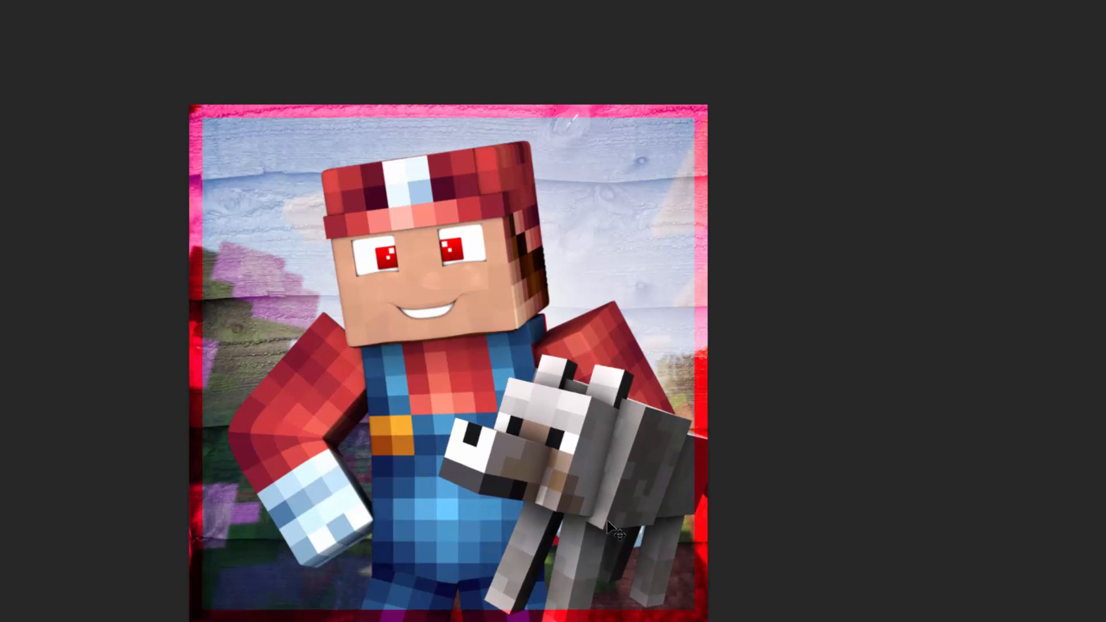
# Step: Shrink the wolf proportionally, rotate it slightly counterclockwise beside the character's right-hand glove in the image, and send its layer behind the character
pyautogui.hotkey('ctrl', 't')
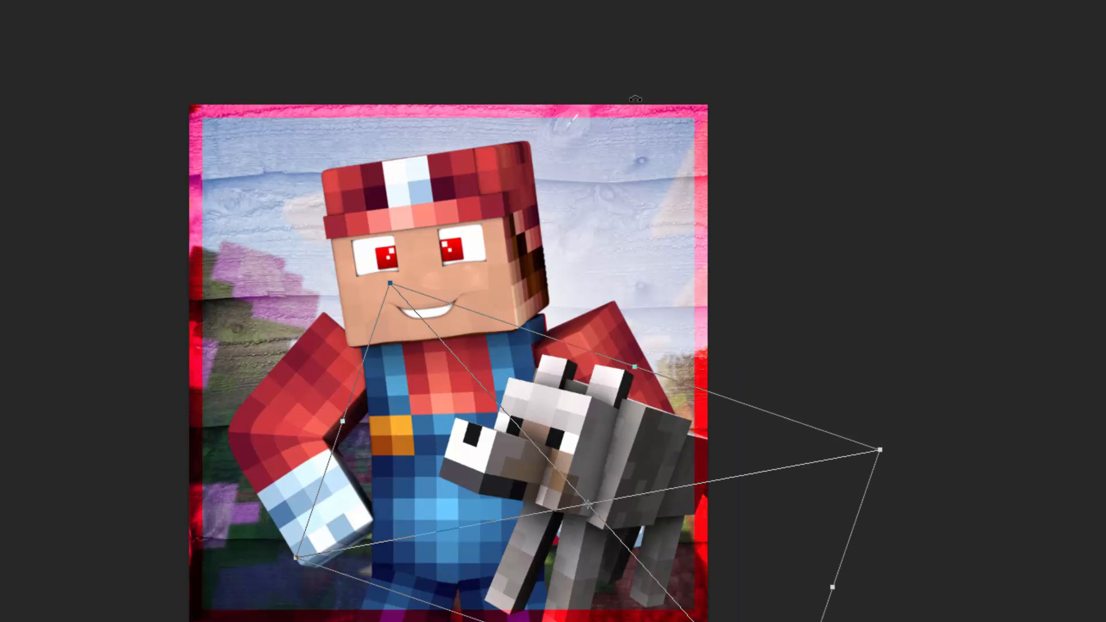
pyautogui.moveTo(880, 450); pyautogui.dragTo(706, 481)
pyautogui.moveTo(598, 528); pyautogui.dragTo(686, 534)
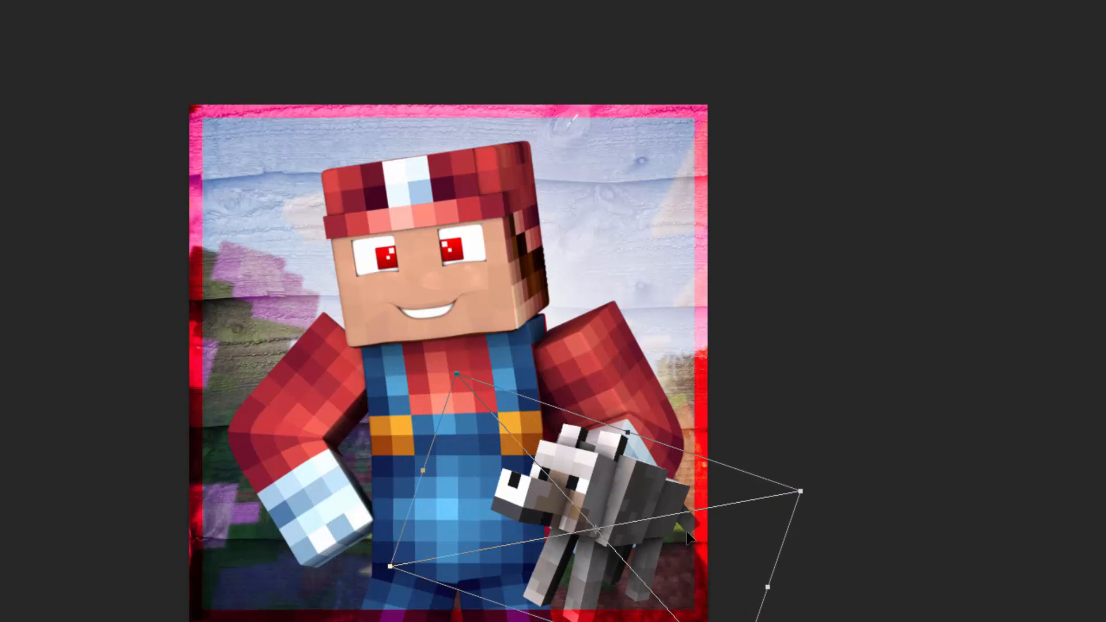
pyautogui.moveTo(845, 479); pyautogui.dragTo(847, 437)
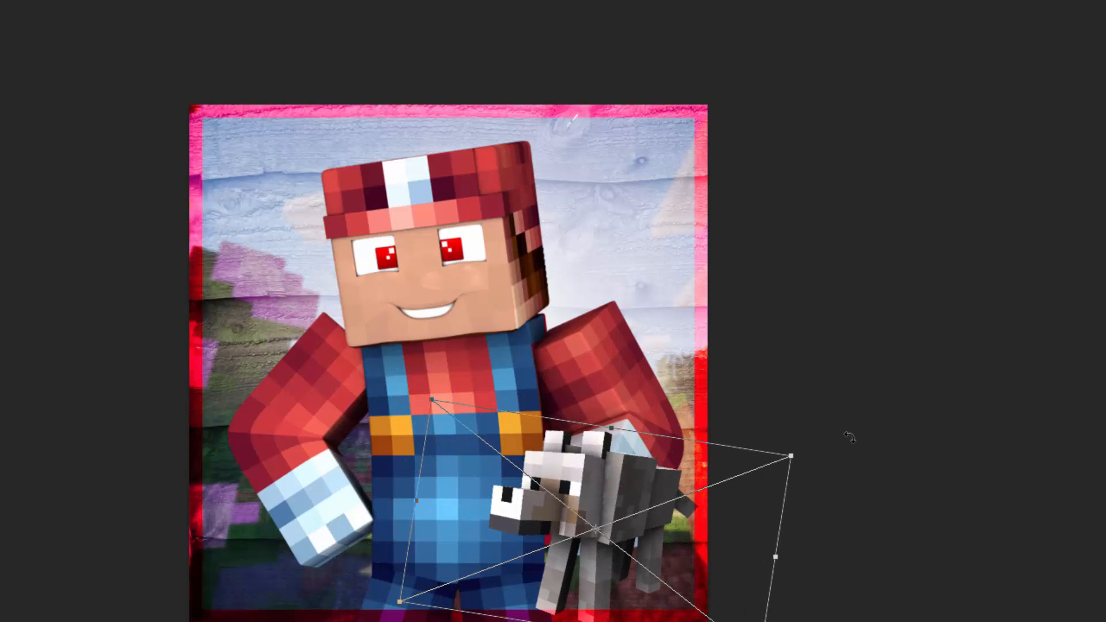
pyautogui.moveTo(669, 534); pyautogui.dragTo(675, 535)
pyautogui.press('Return')
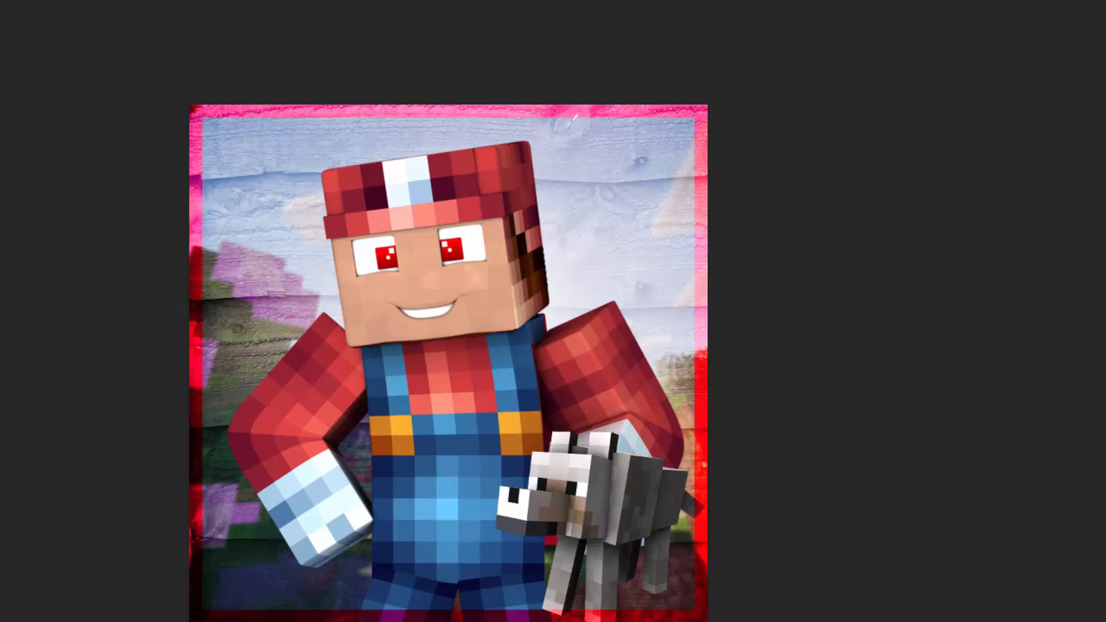
pyautogui.hotkey('ctrl', '[')
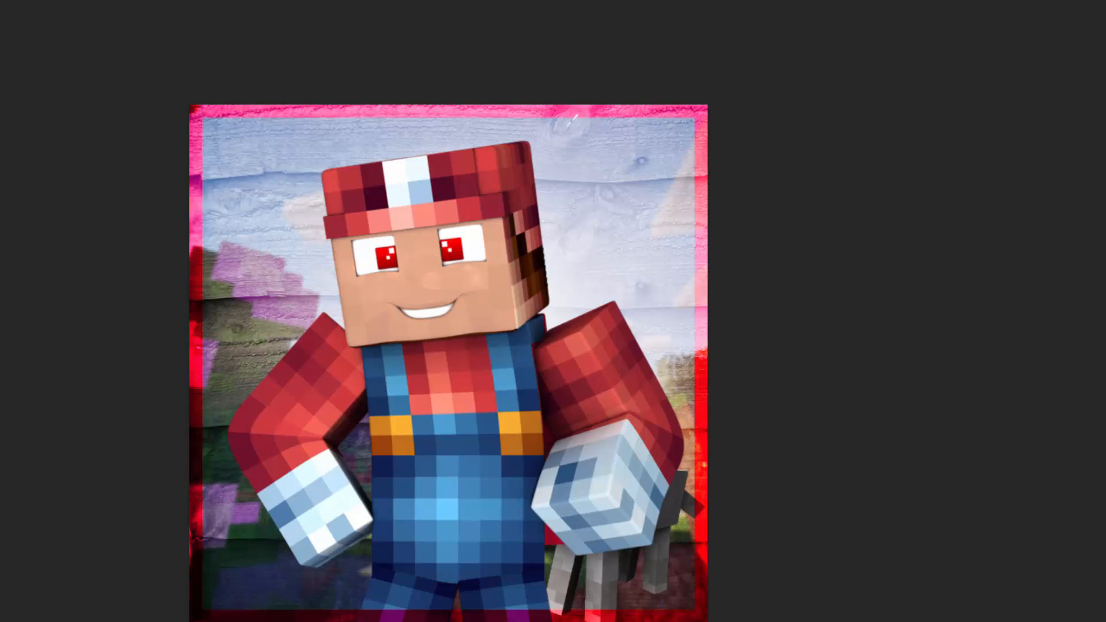
# Step: Bring the wolf layer back in front of the character
pyautogui.hotkey('ctrl', ']')
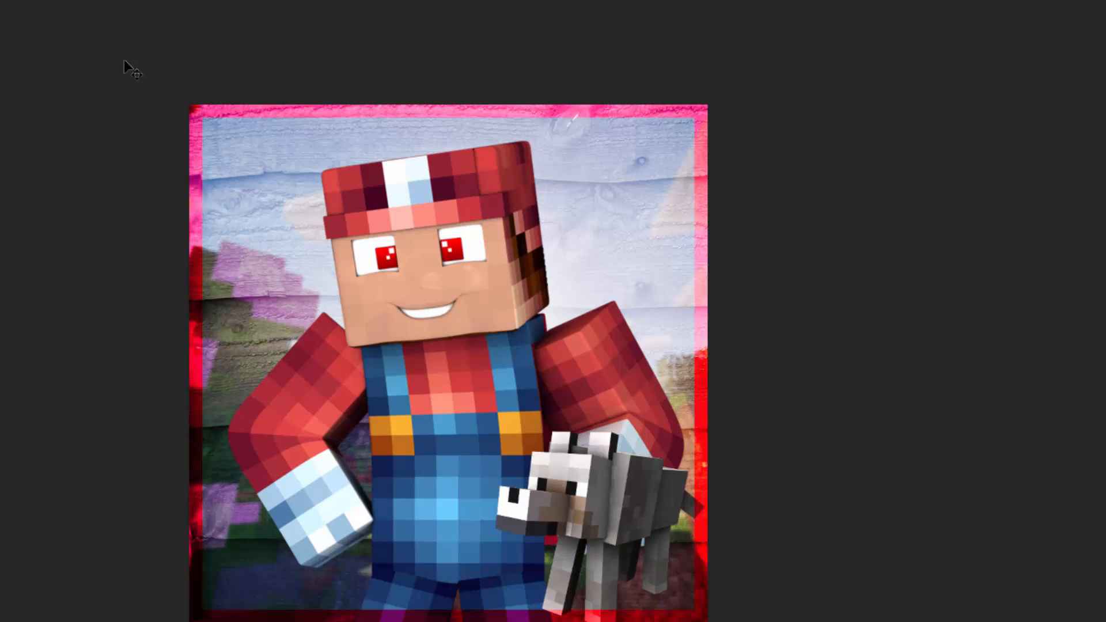
# Step: Try flipping the whole canvas horizontally, and undo the flip
pyautogui.click(1, 1)
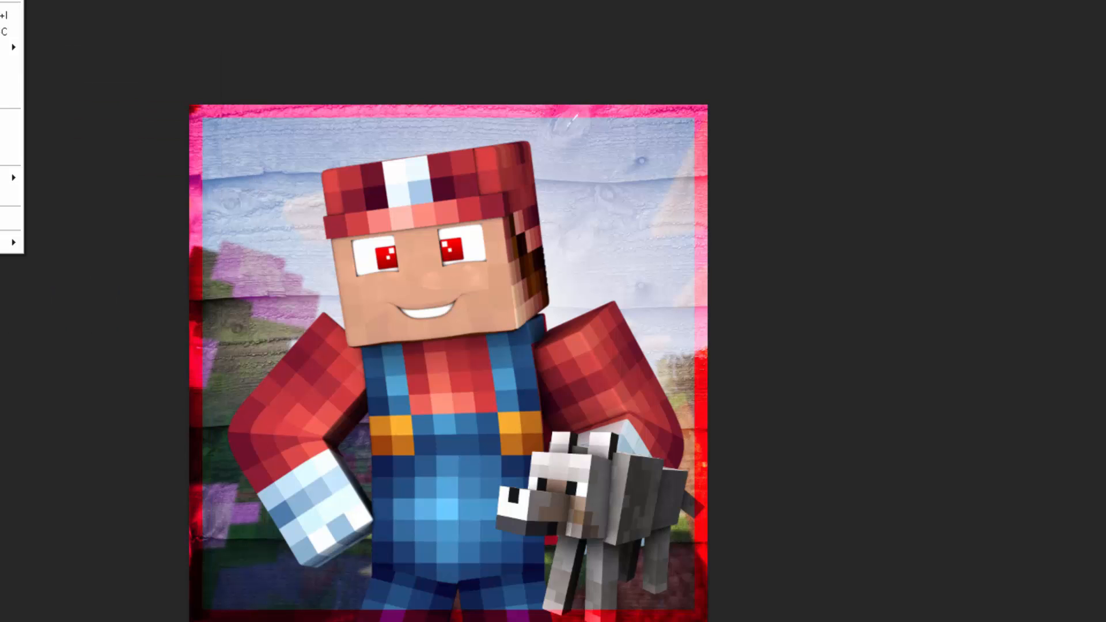
pyautogui.moveTo(11, 47)
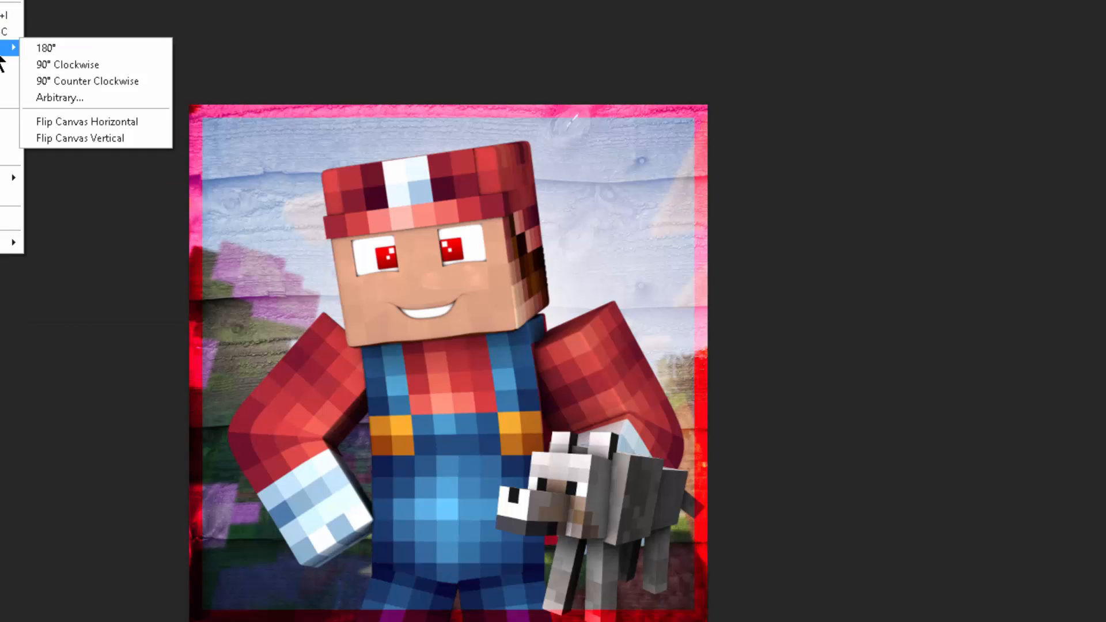
pyautogui.click(143, 121)
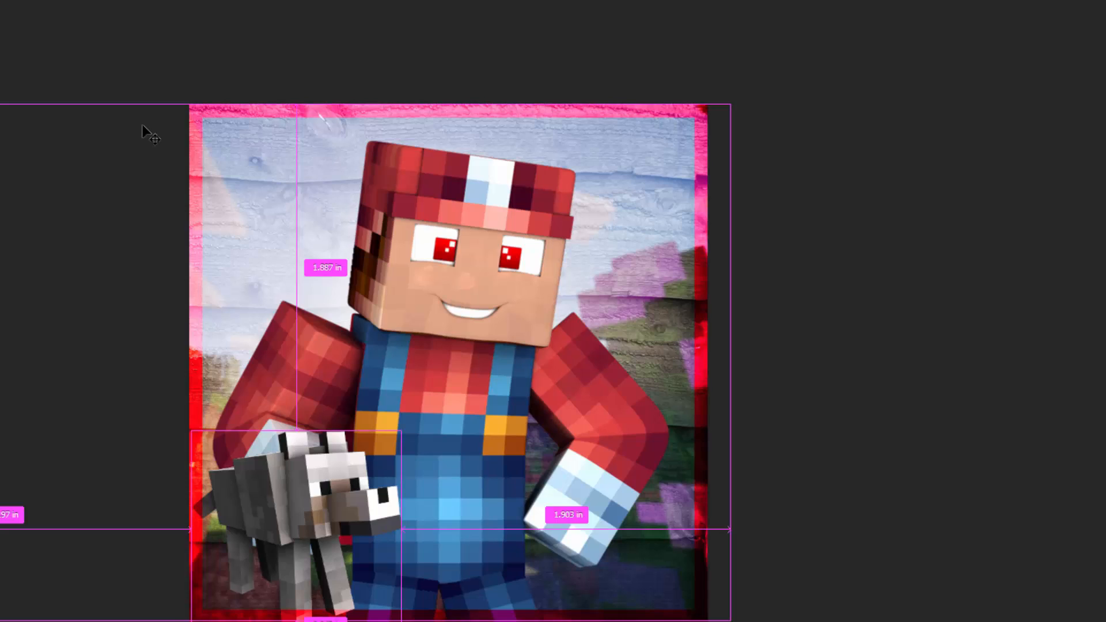
pyautogui.hotkey('ctrl', 'z')
# Step: Flip only the wolf horizontally and move it in front of the character's other glove in the image's lower-left area
pyautogui.click(0, 0)
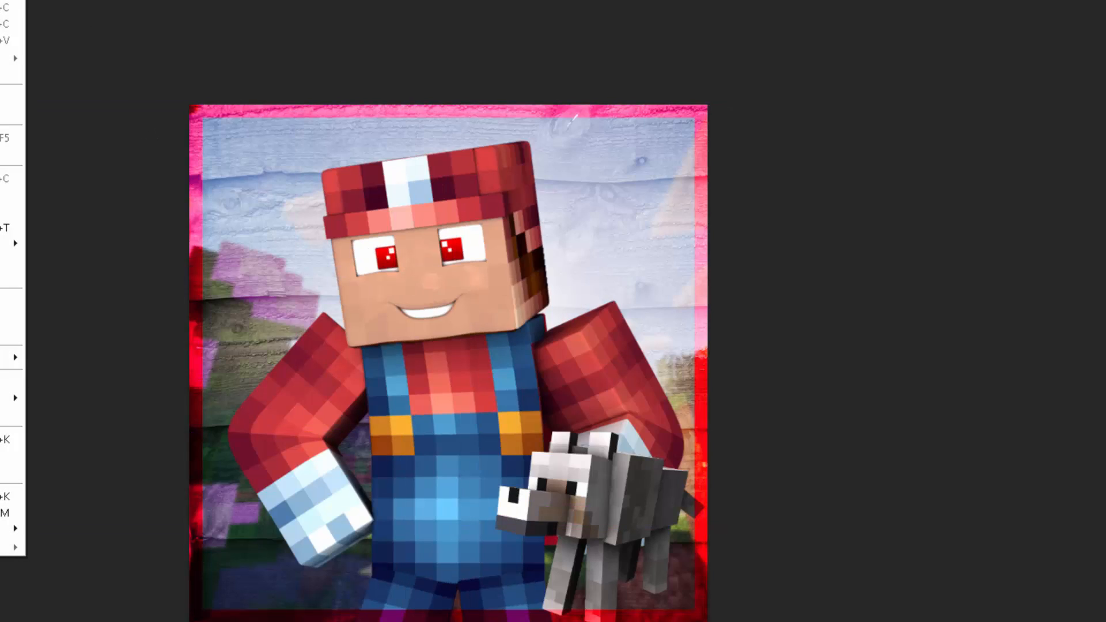
pyautogui.moveTo(9, 243)
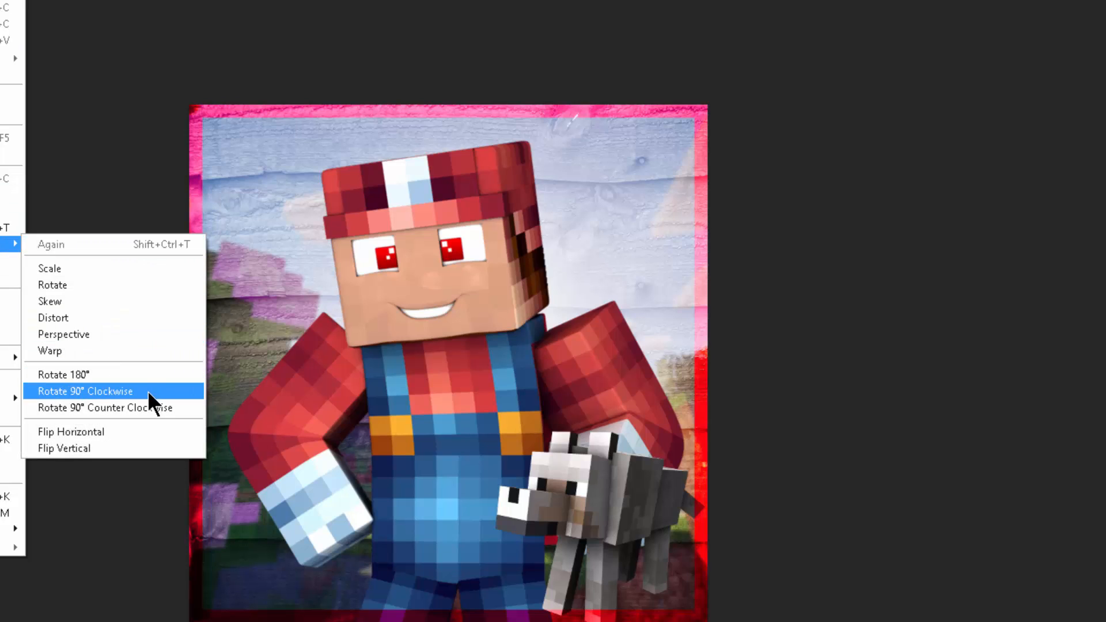
pyautogui.click(134, 433)
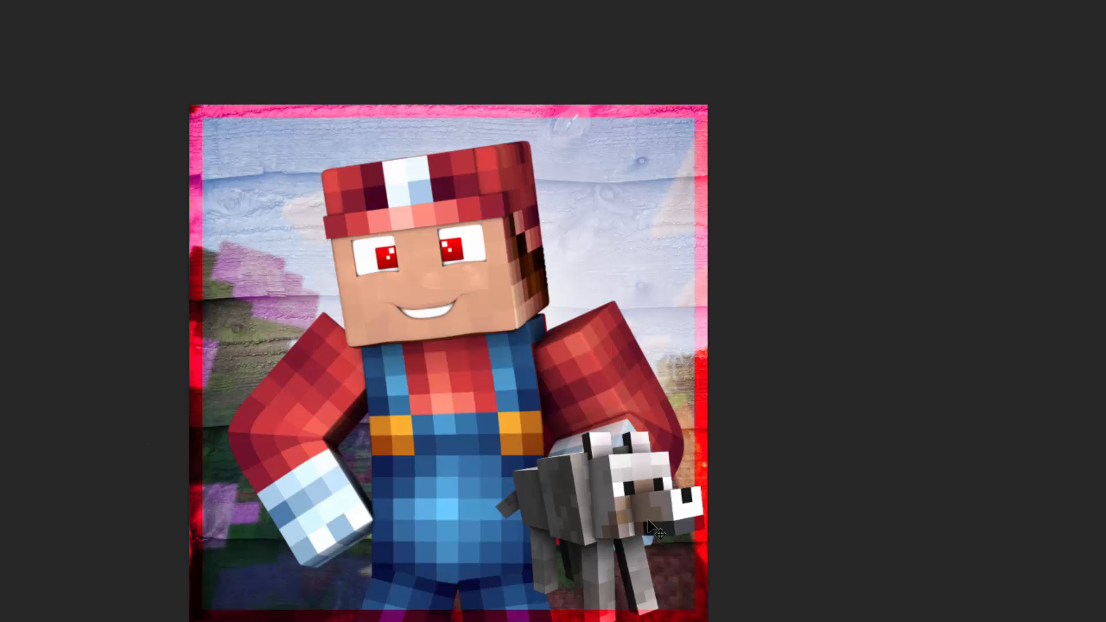
pyautogui.moveTo(582, 525); pyautogui.dragTo(341, 539)
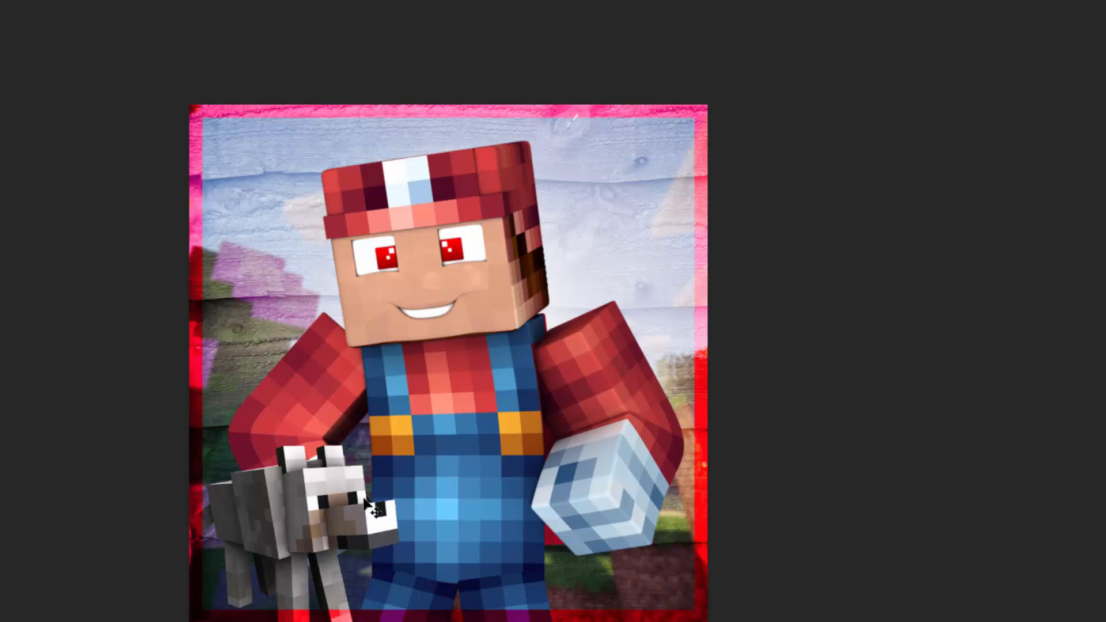
# Step: Enlarge the wolf slightly, shift it up and left so it overlaps the image's left border, and commit the transform
pyautogui.scroll(-1, 364, 499)
pyautogui.hotkey('ctrl', 't')
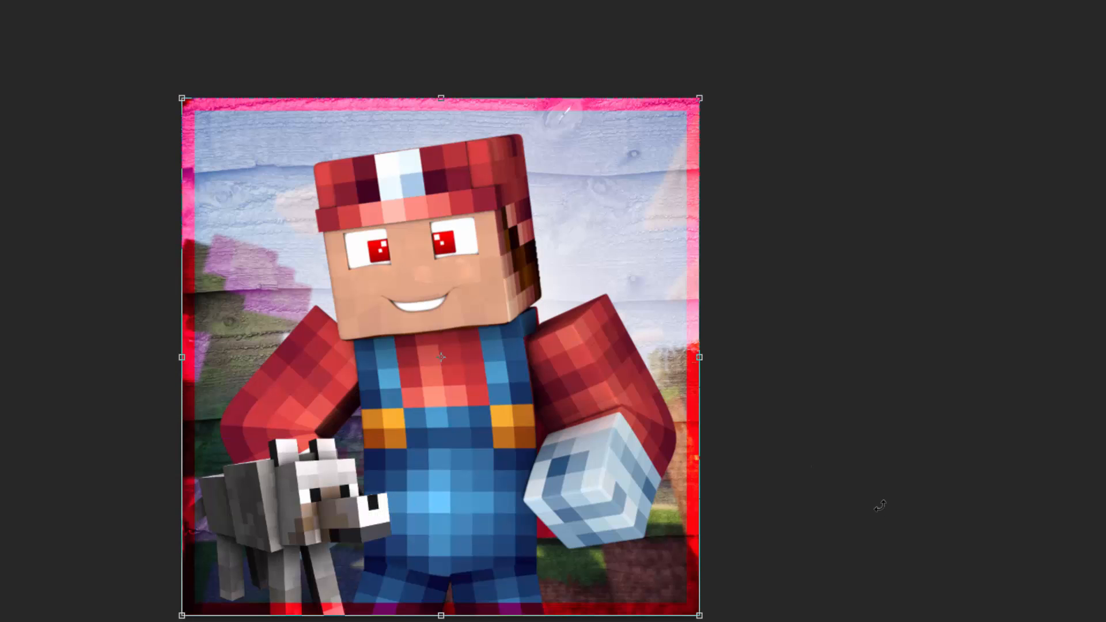
pyautogui.press('Return')
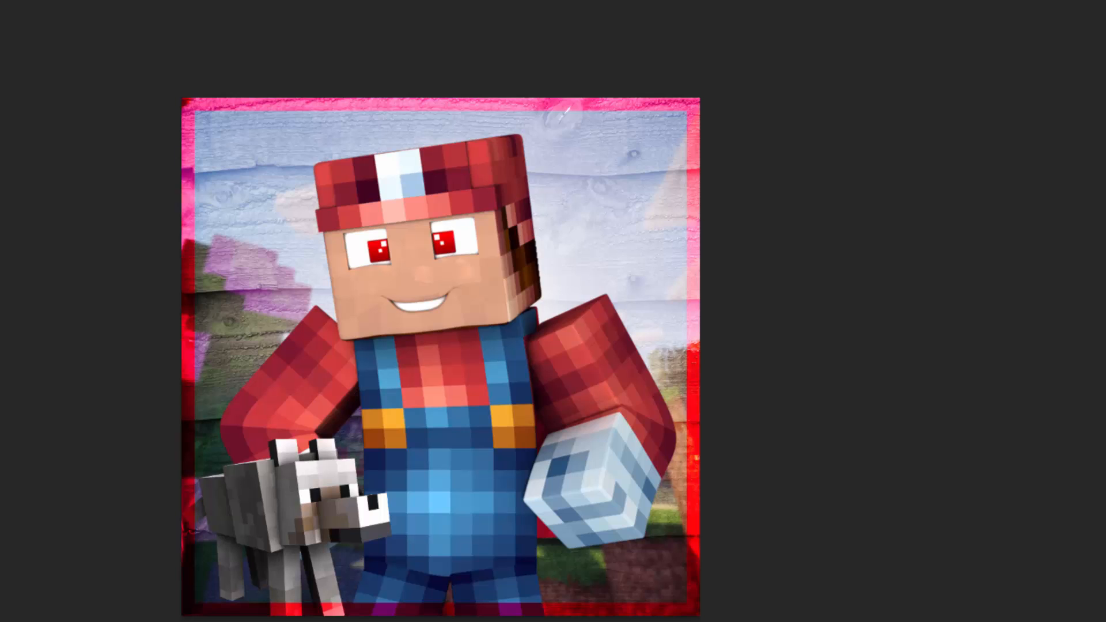
pyautogui.hotkey('ctrl', 't')
pyautogui.moveTo(452, 409)
pyautogui.mouseDown()
pyautogui.moveTo(471, 396)
pyautogui.moveTo(449, 408)
pyautogui.mouseUp()
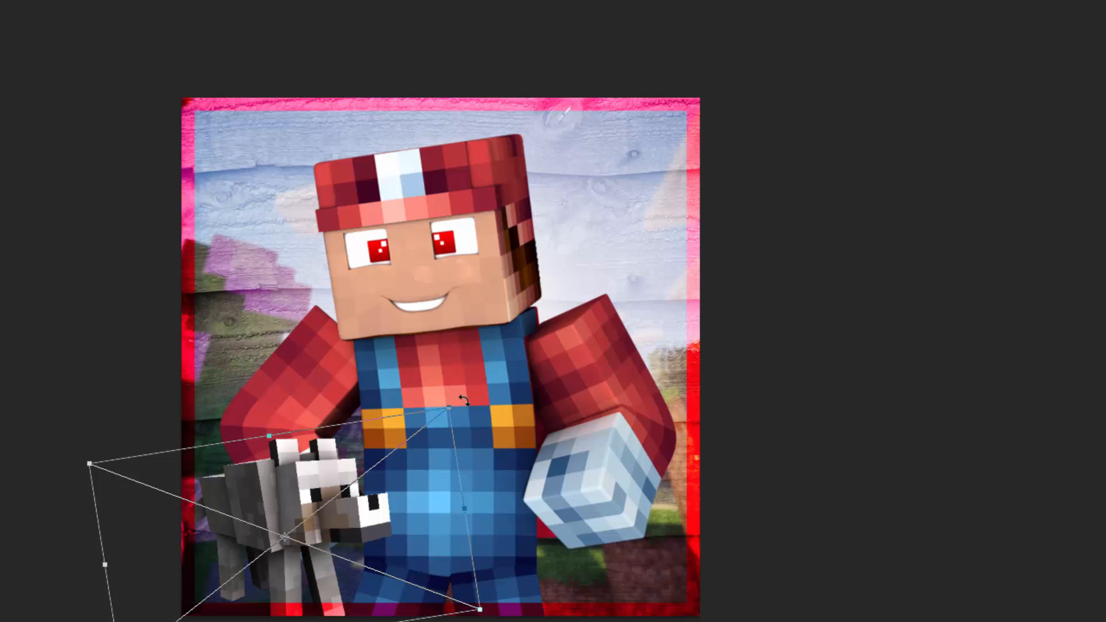
pyautogui.moveTo(451, 406); pyautogui.dragTo(478, 396)
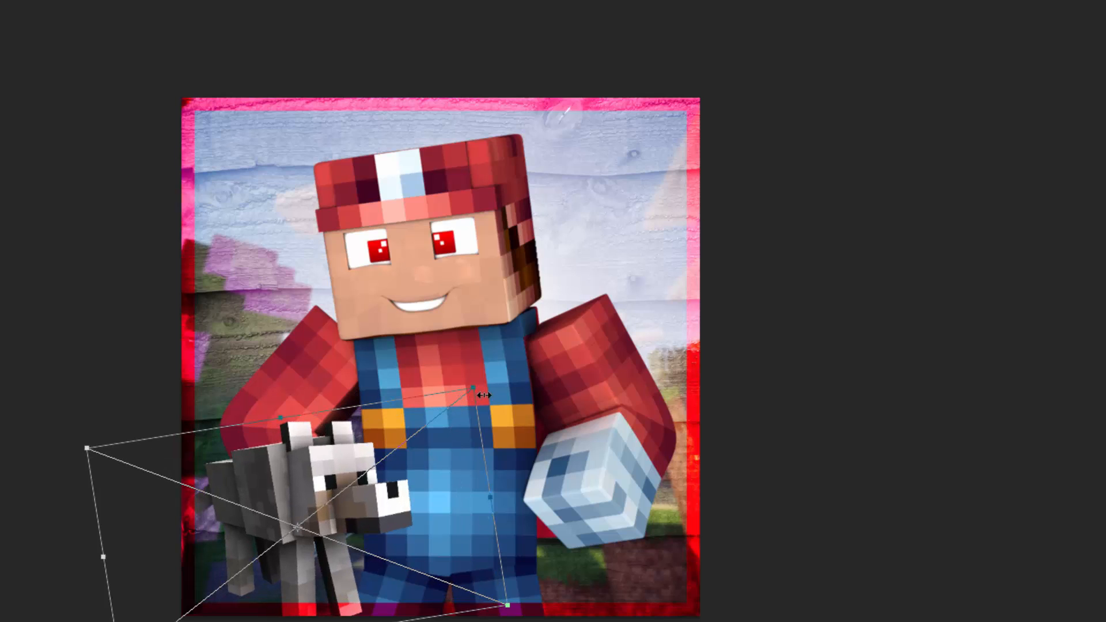
pyautogui.moveTo(365, 510); pyautogui.dragTo(339, 501)
pyautogui.press('Return')
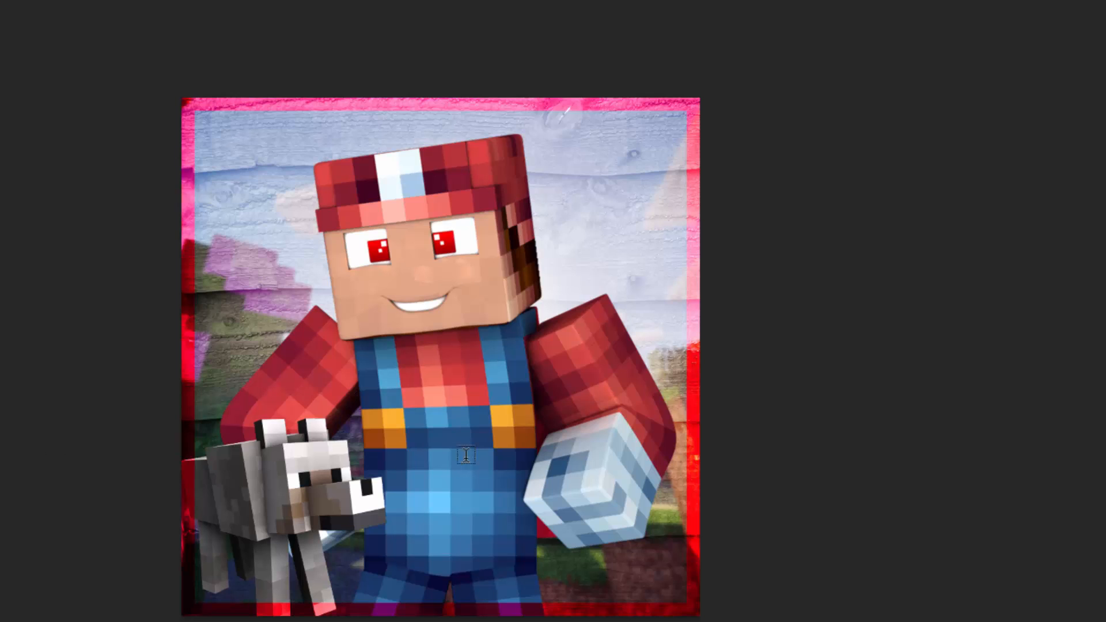
# Step: Create a text box in the image's lower-right area and enter MARIO CRAFT on two lines at 14 pt
pyautogui.moveTo(533, 483); pyautogui.dragTo(687, 603)
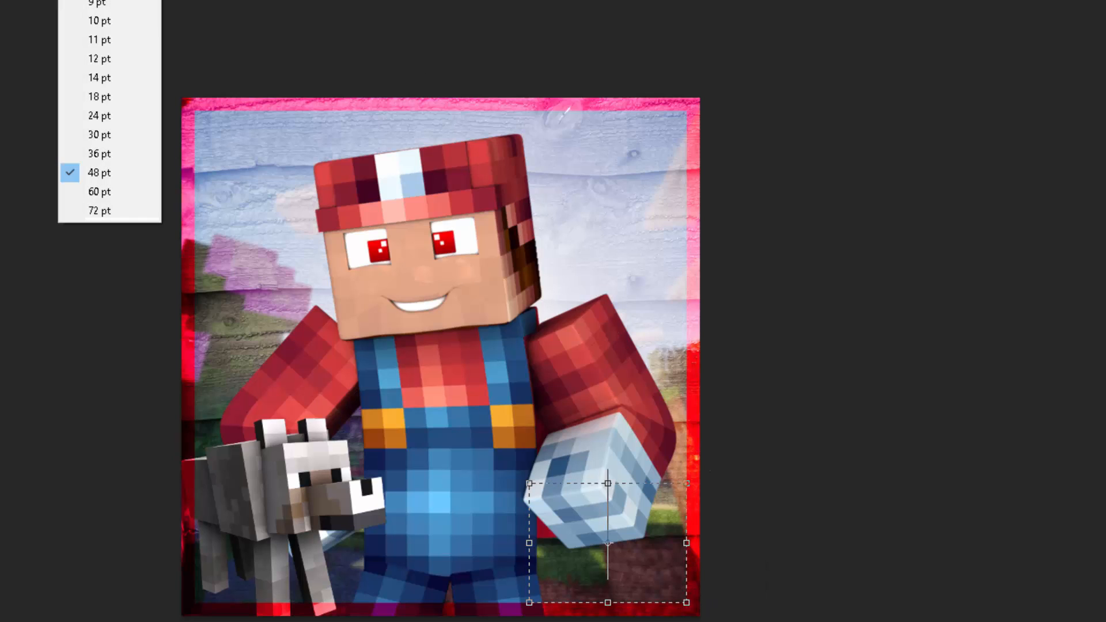
pyautogui.click(107, 58)
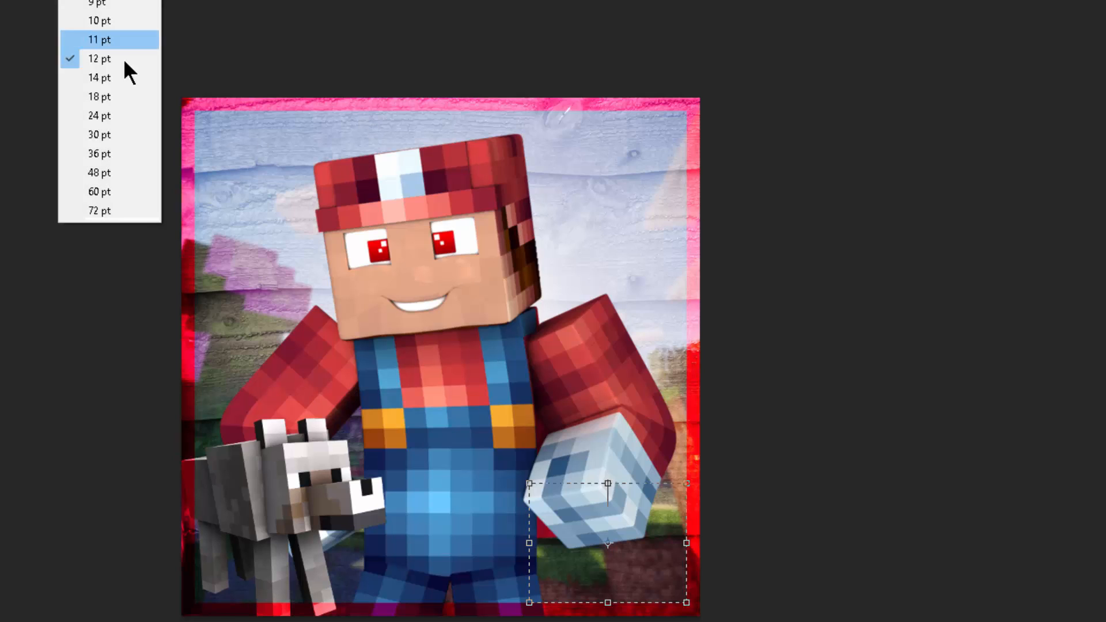
pyautogui.click(127, 72)
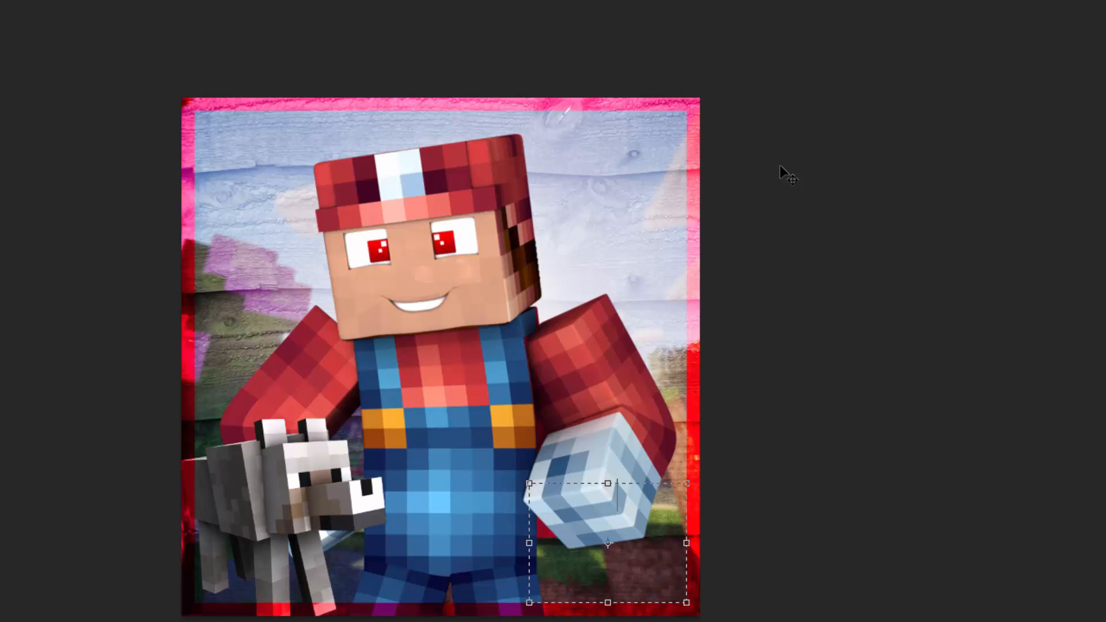
pyautogui.write('MARIO ')
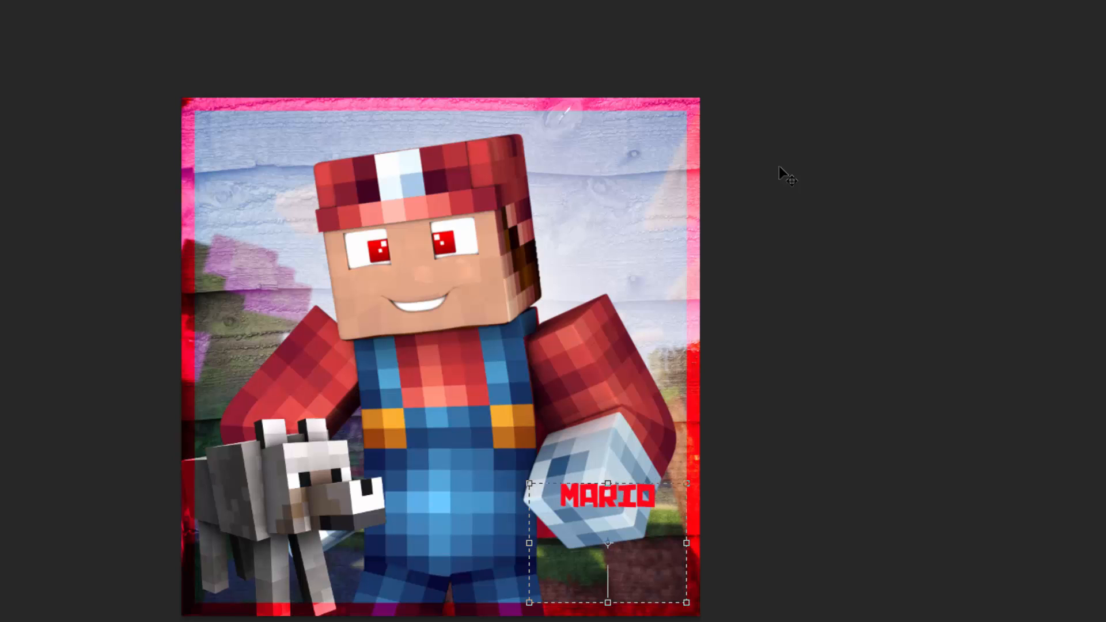
pyautogui.write('CRAFT')
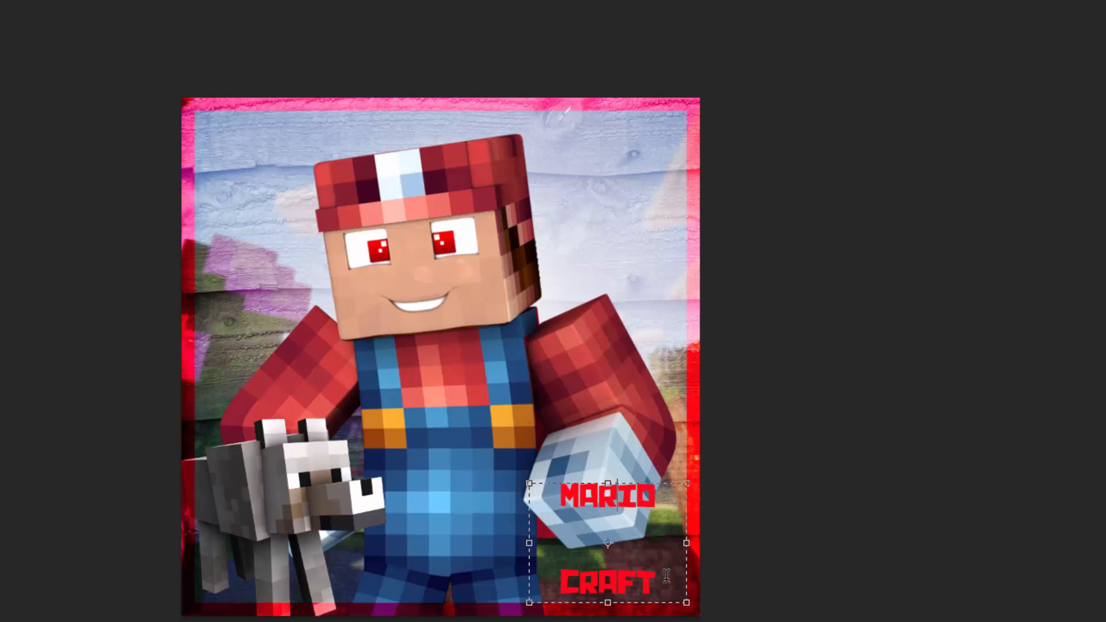
# Step: Set the MARIO CRAFT text to 12 pt with 13 pt leading, extending its text box slightly upward
pyautogui.moveTo(666, 567); pyautogui.dragTo(502, 12)
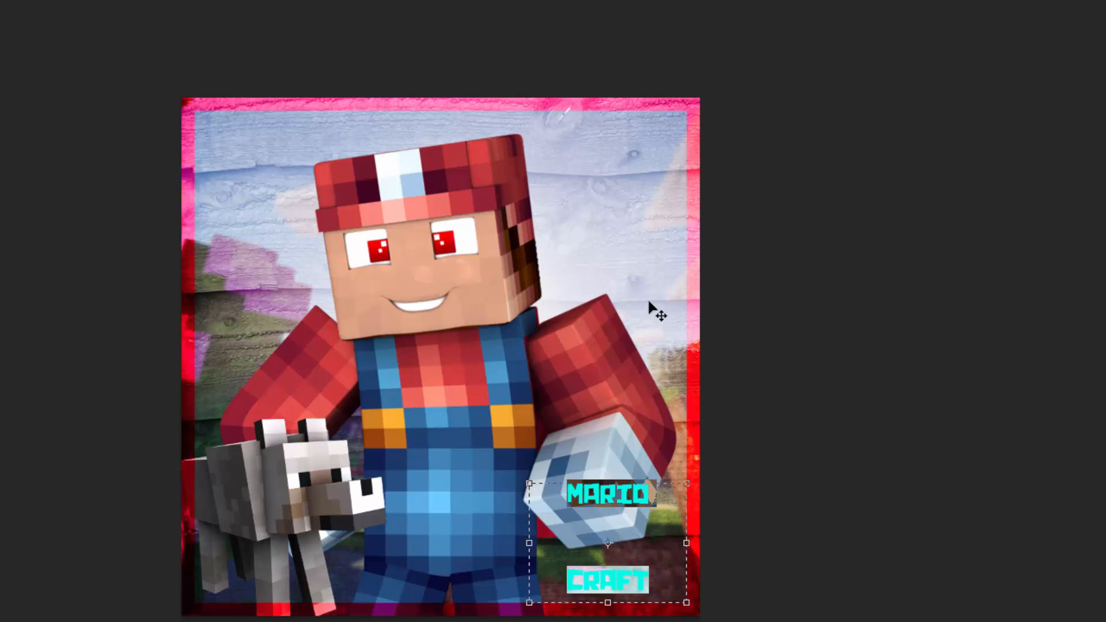
pyautogui.click(641, 545)
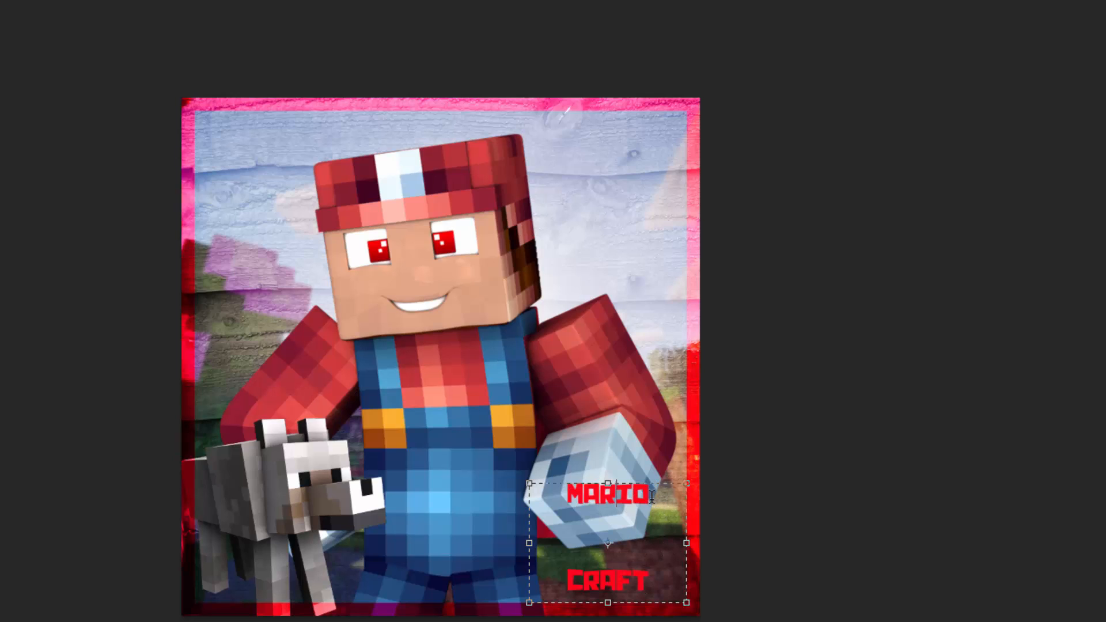
pyautogui.moveTo(609, 484); pyautogui.dragTo(609, 451)
pyautogui.moveTo(660, 558); pyautogui.dragTo(392, 318)
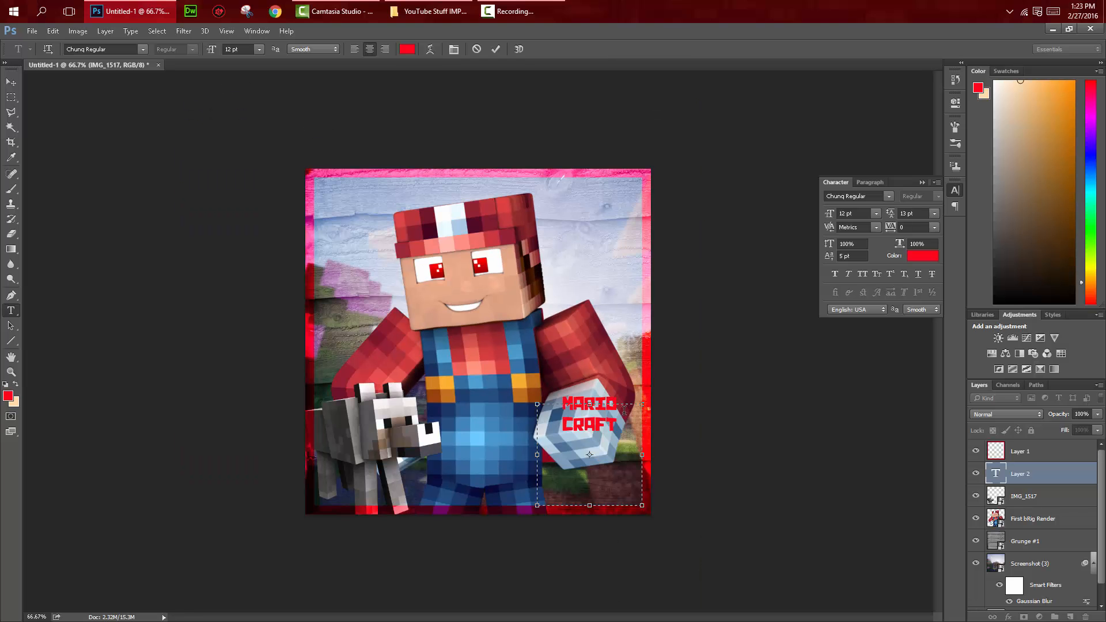
# Step: Resize the text box so that MARIO CRAFT sits at the lower edge of the character's glove
pyautogui.moveTo(589, 404); pyautogui.dragTo(590, 382)
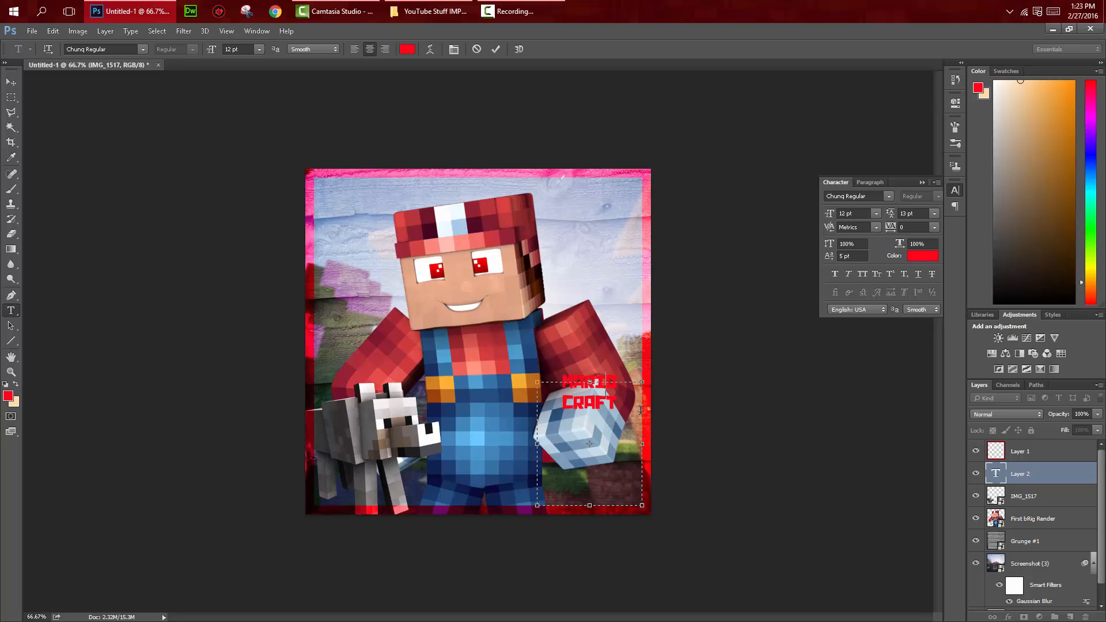
pyautogui.hotkey('ctrl', 'a')
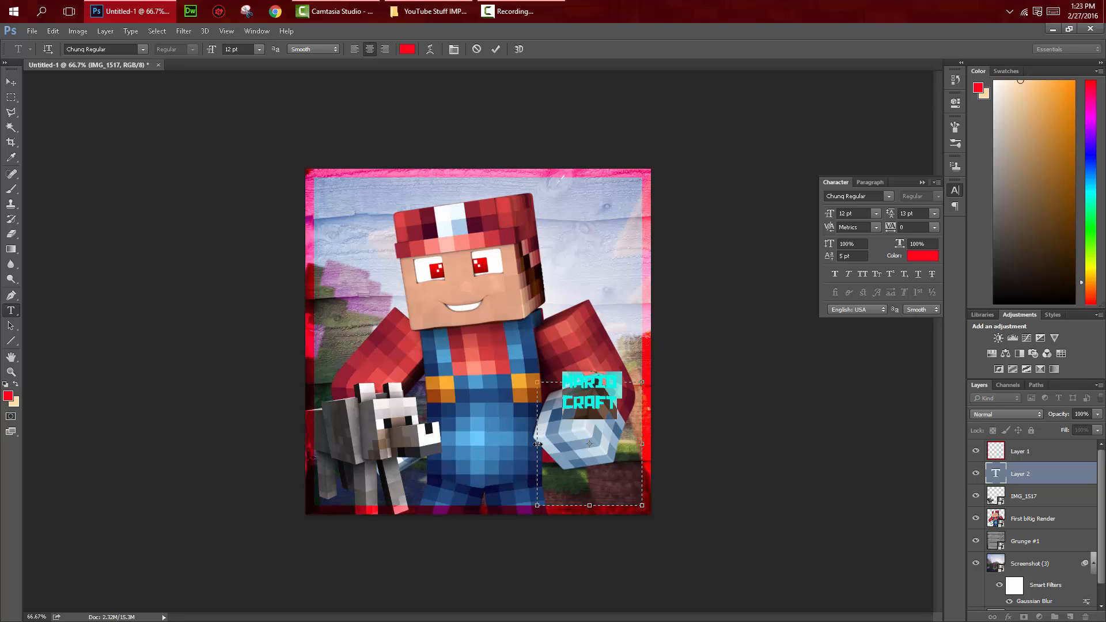
pyautogui.moveTo(537, 444); pyautogui.dragTo(588, 451)
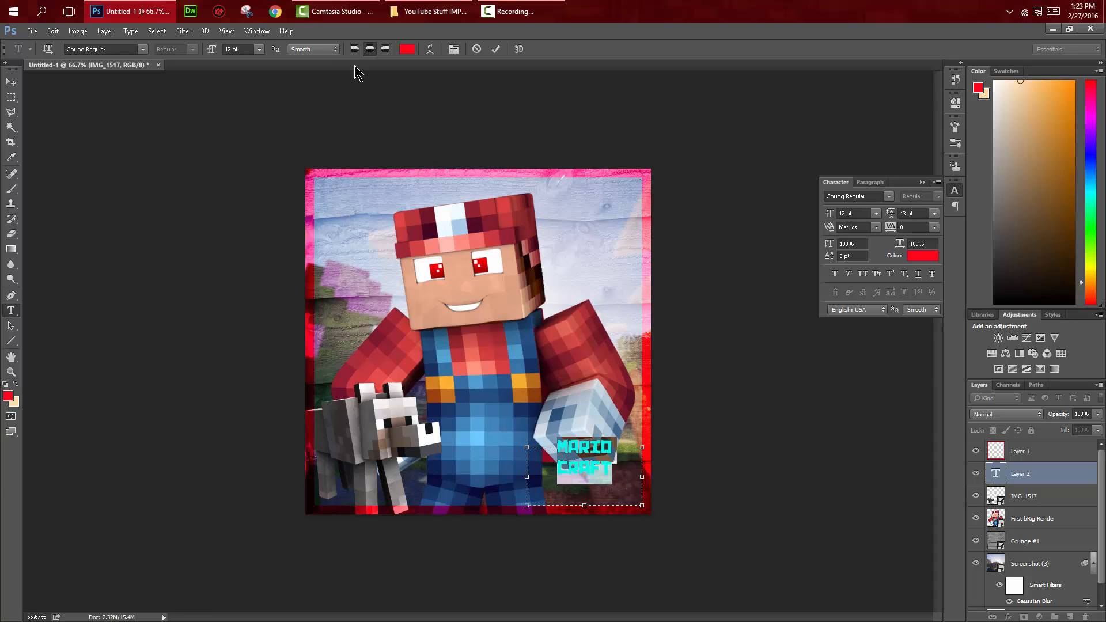
# Step: Set the MARIO CRAFT text to 18 pt and shift it slightly left
pyautogui.click(260, 49)
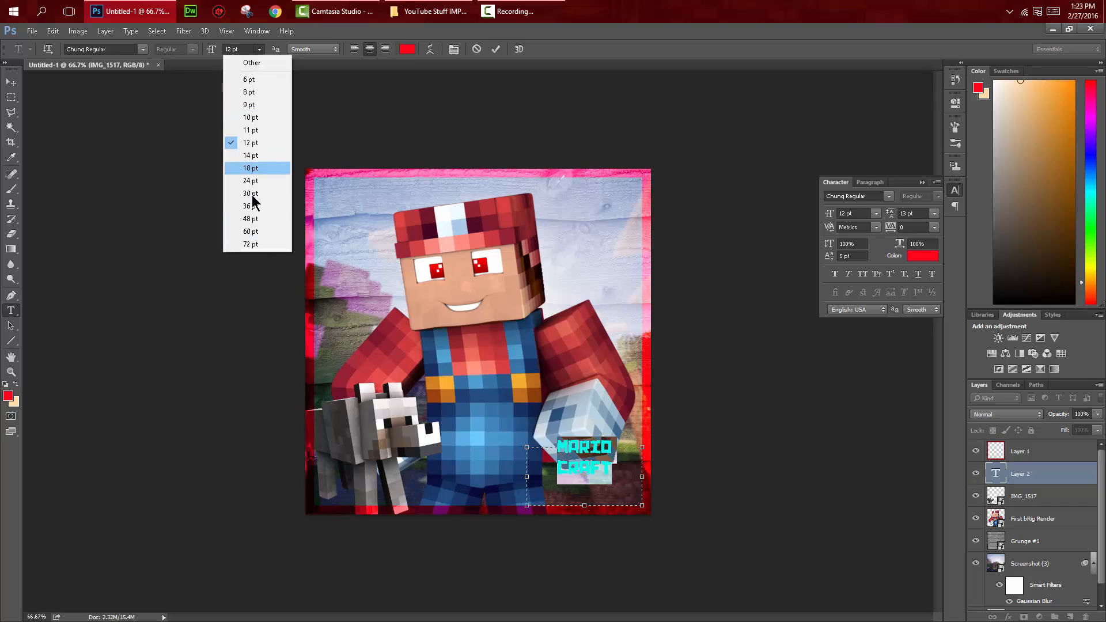
pyautogui.click(261, 168)
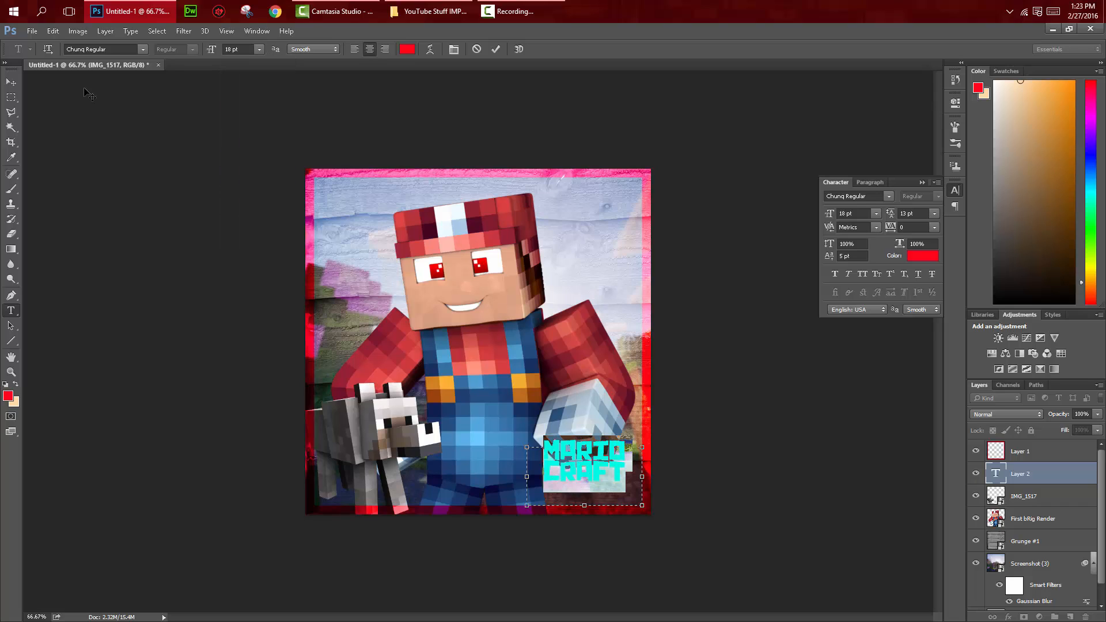
pyautogui.click(11, 82)
pyautogui.moveTo(594, 477); pyautogui.dragTo(587, 479)
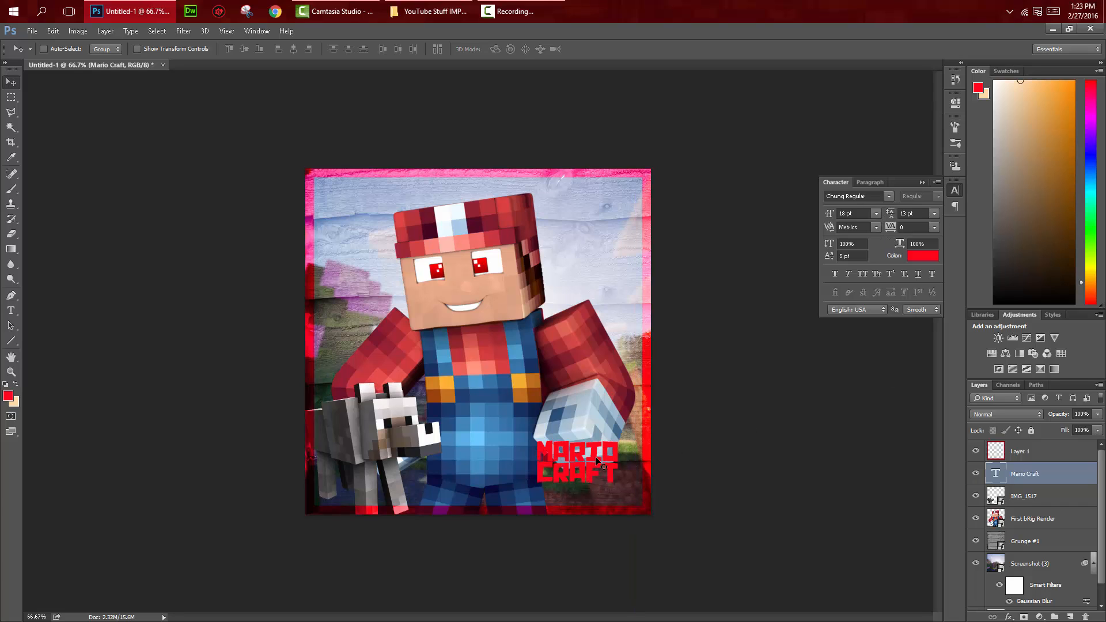
pyautogui.hotkey('ctrl', 't')
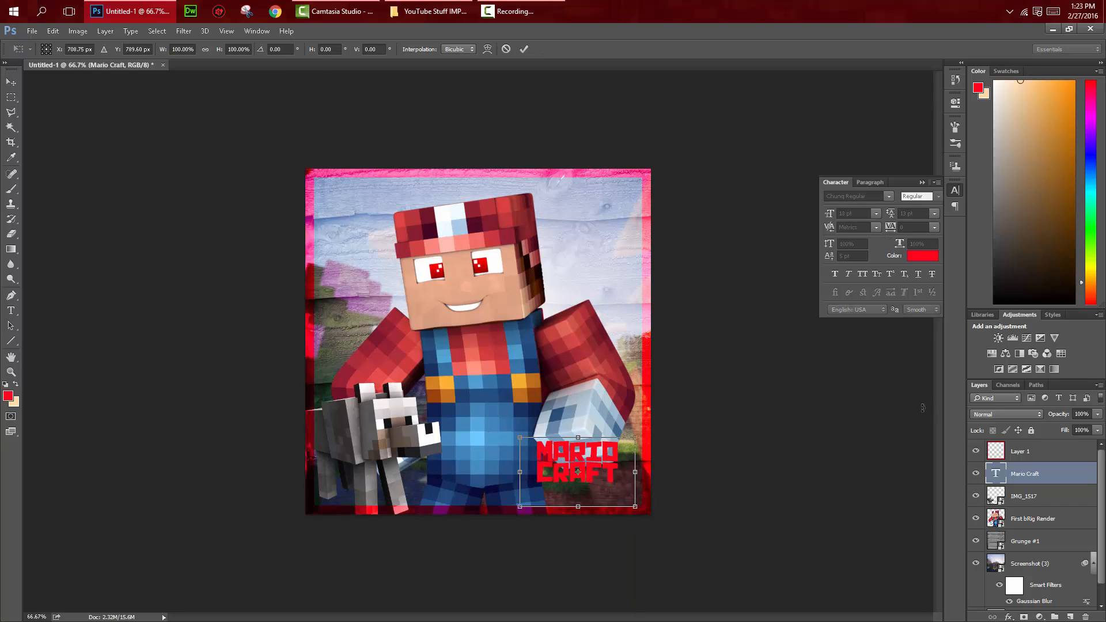
pyautogui.press('Return')
# Step: Set the MARIO CRAFT text's leading to 17 pt and move it into the image's lower-right corner, just inside the border
pyautogui.doubleClick(991, 478)
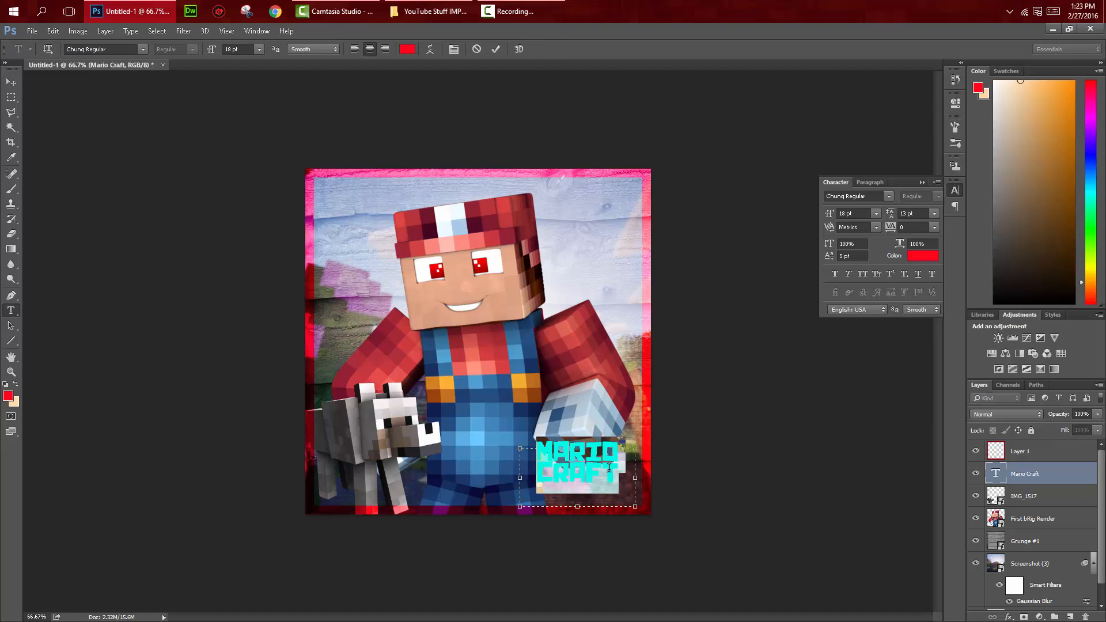
pyautogui.click(890, 227)
pyautogui.moveTo(889, 228); pyautogui.dragTo(891, 230)
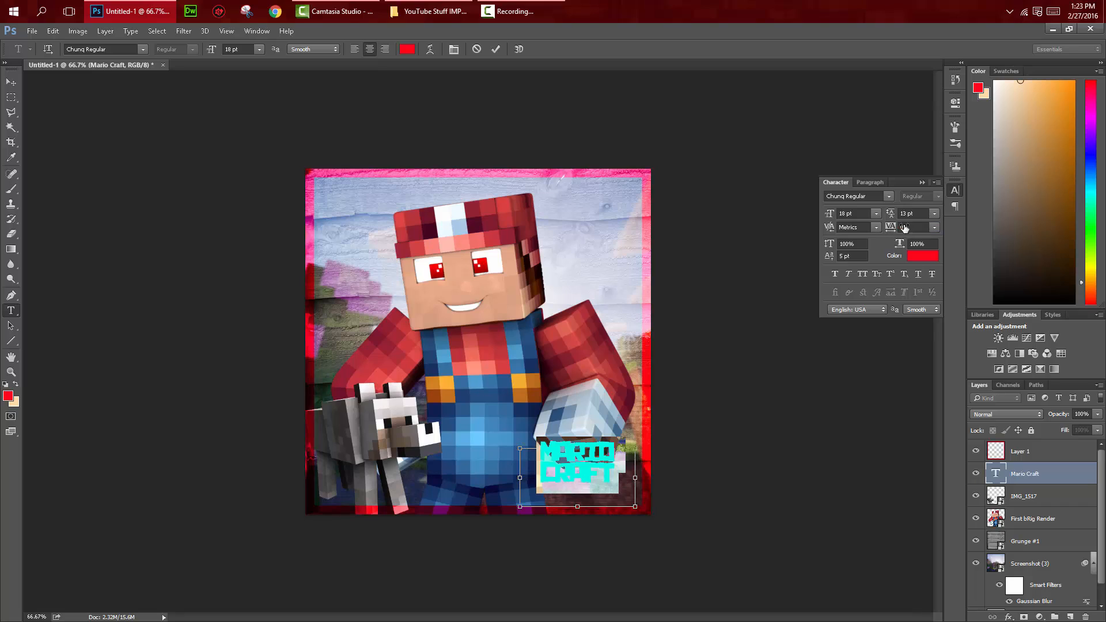
pyautogui.click(896, 216)
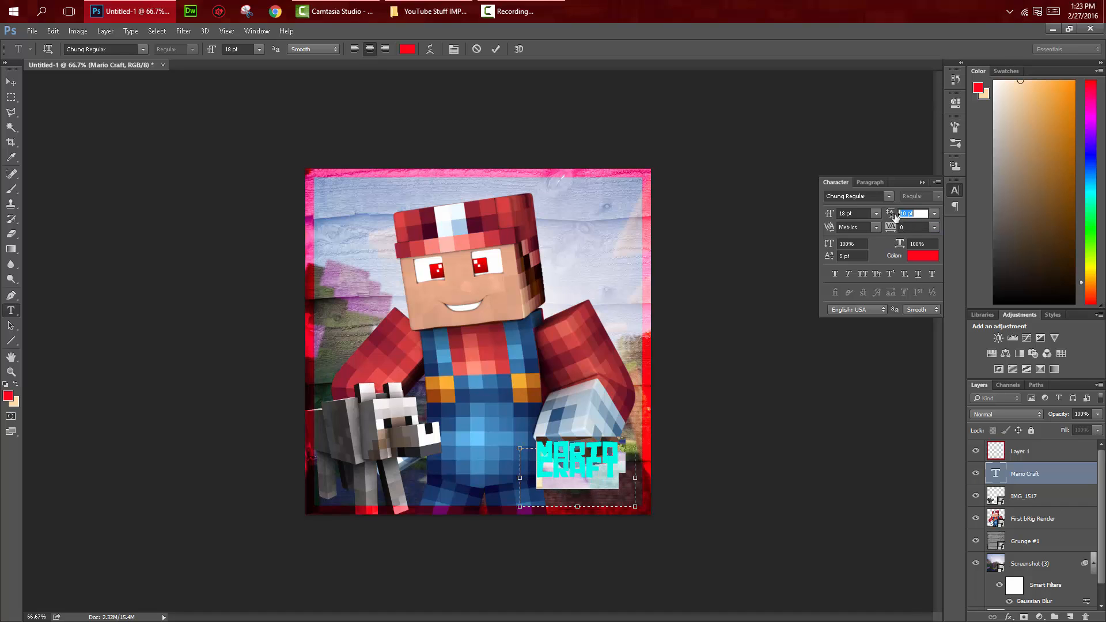
pyautogui.moveTo(896, 217); pyautogui.dragTo(899, 217)
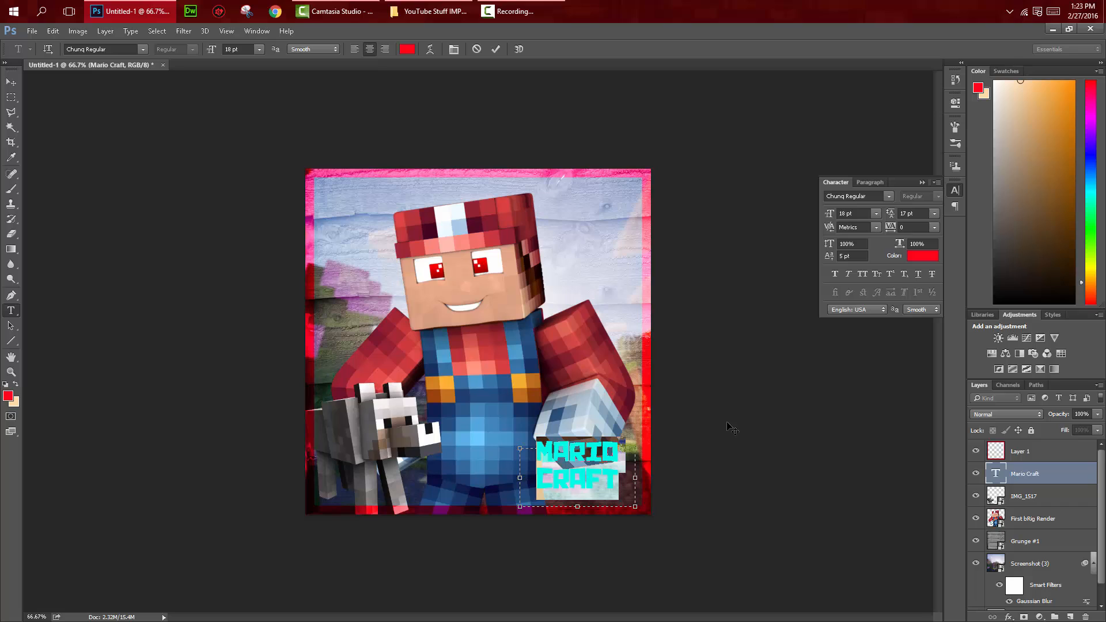
pyautogui.click(7, 83)
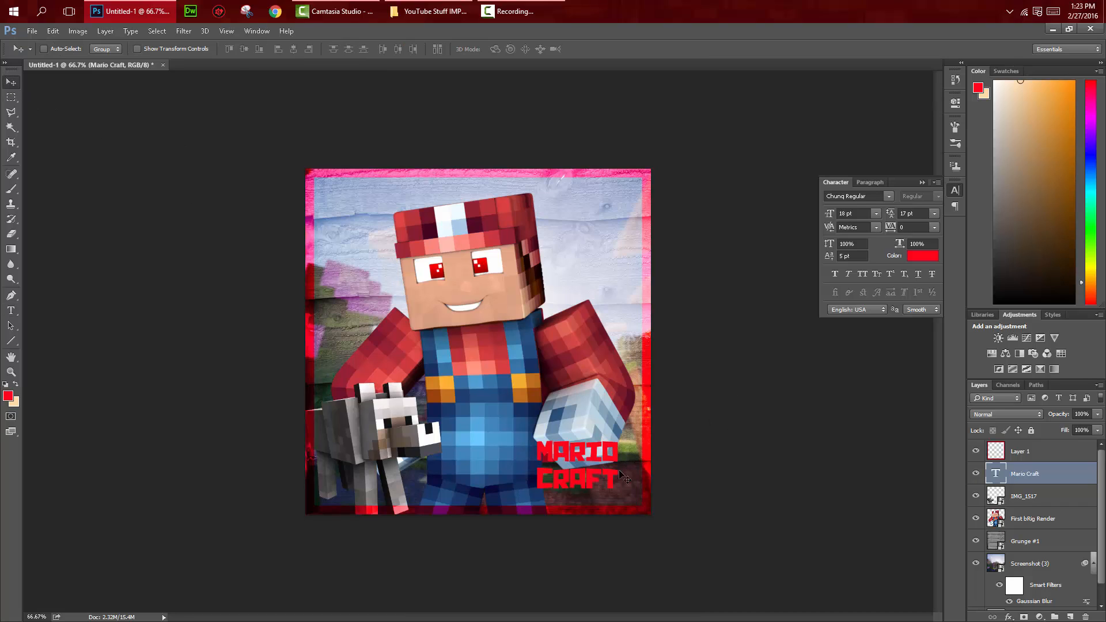
pyautogui.moveTo(601, 472); pyautogui.dragTo(613, 476)
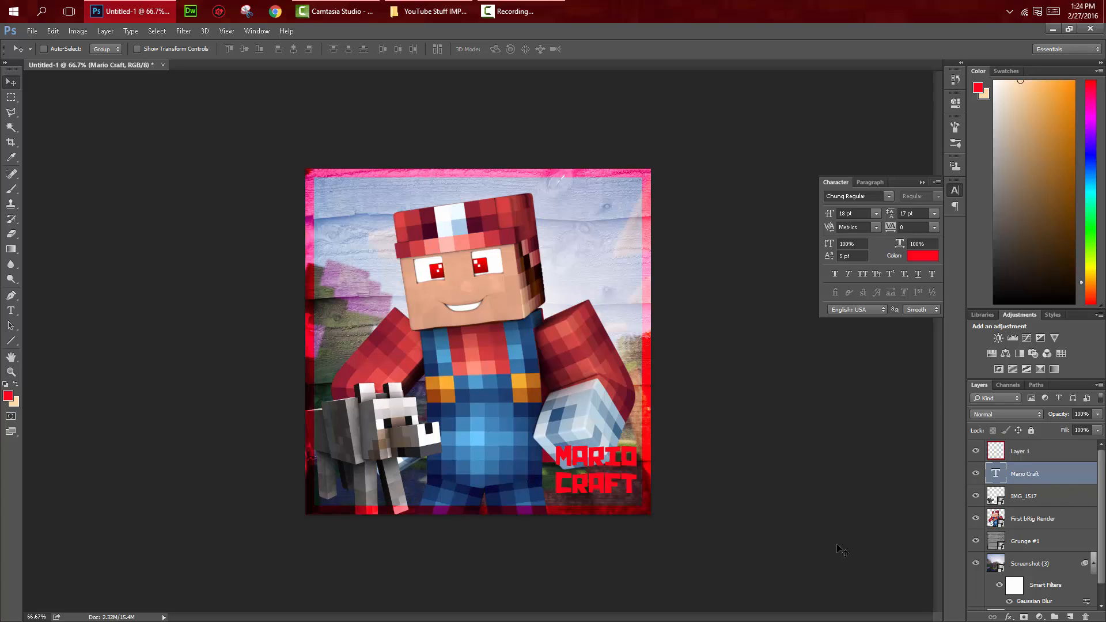
# Step: Add Stroke and Drop Shadow effects to the Mario Craft text layer
pyautogui.click(131, 31)
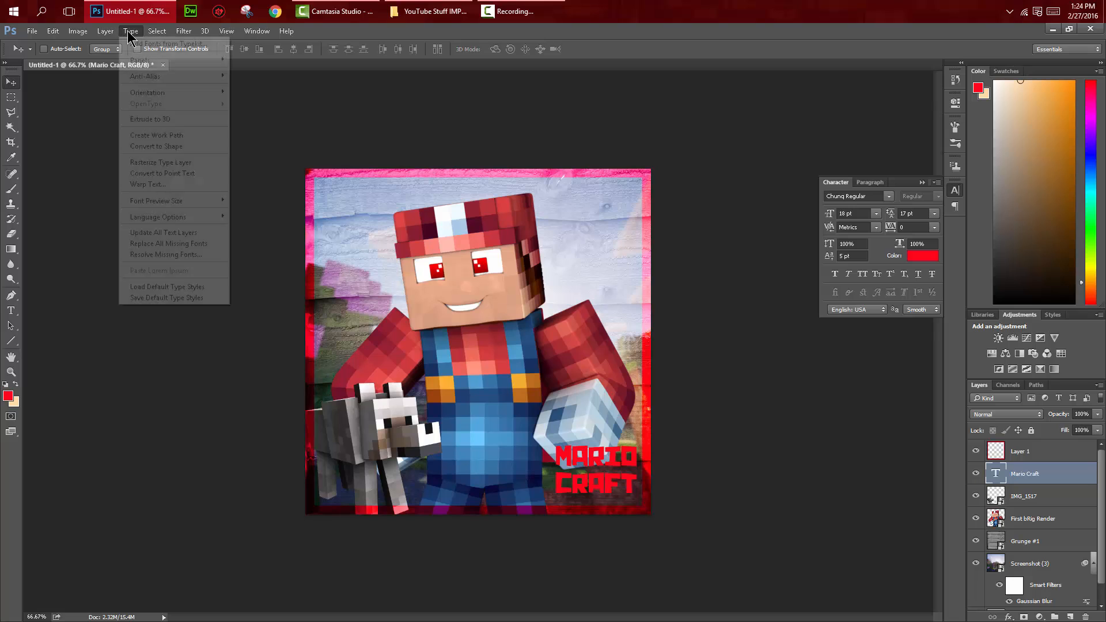
pyautogui.moveTo(113, 33)
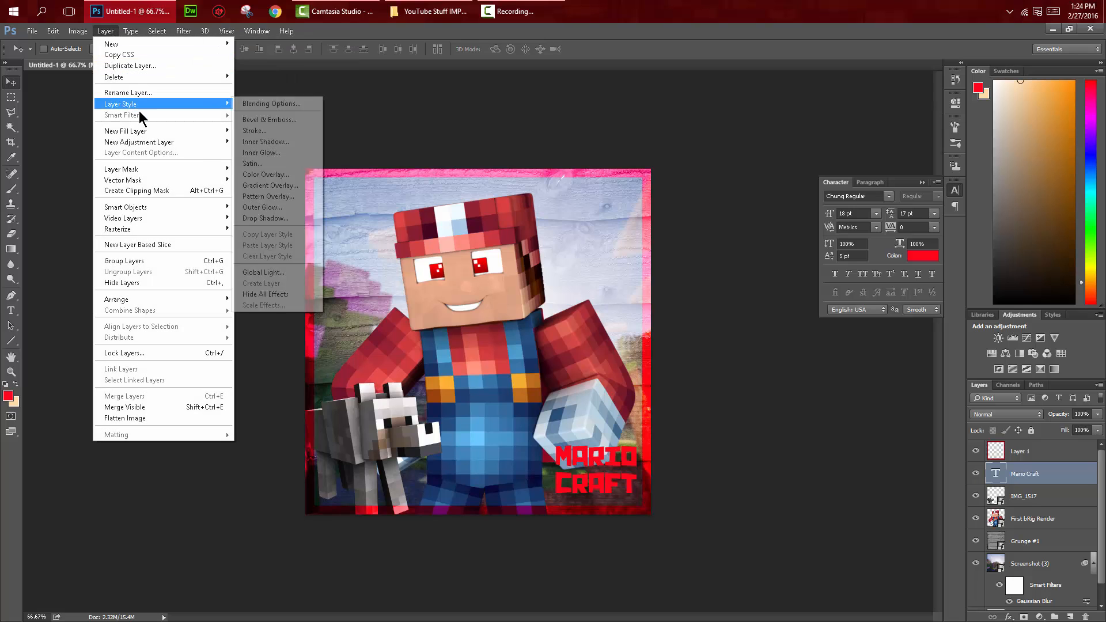
pyautogui.moveTo(146, 107)
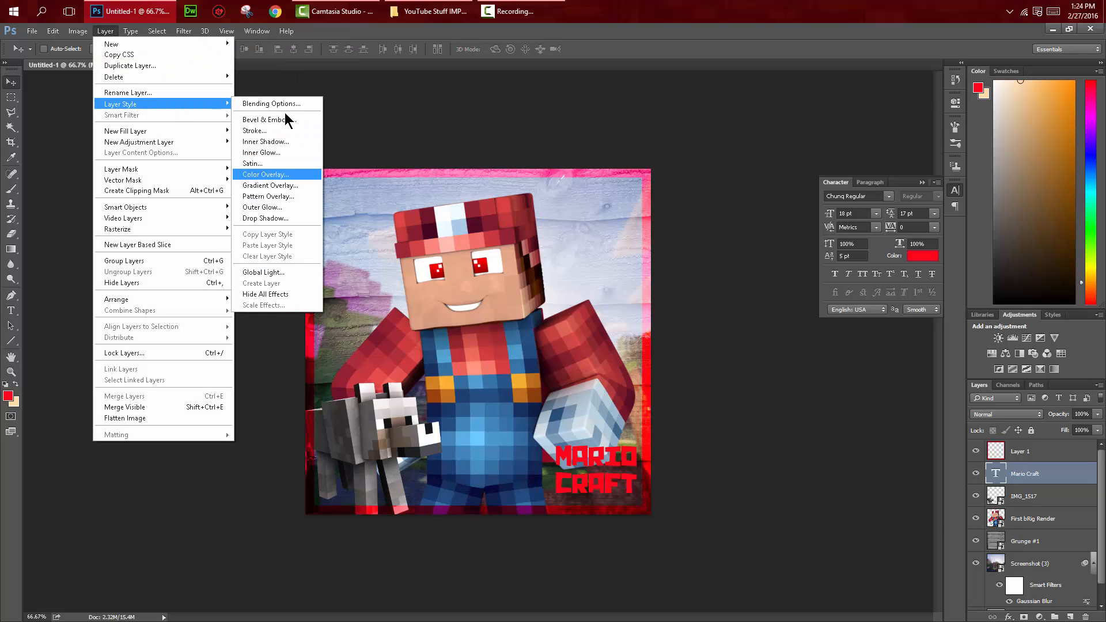
pyautogui.click(939, 481)
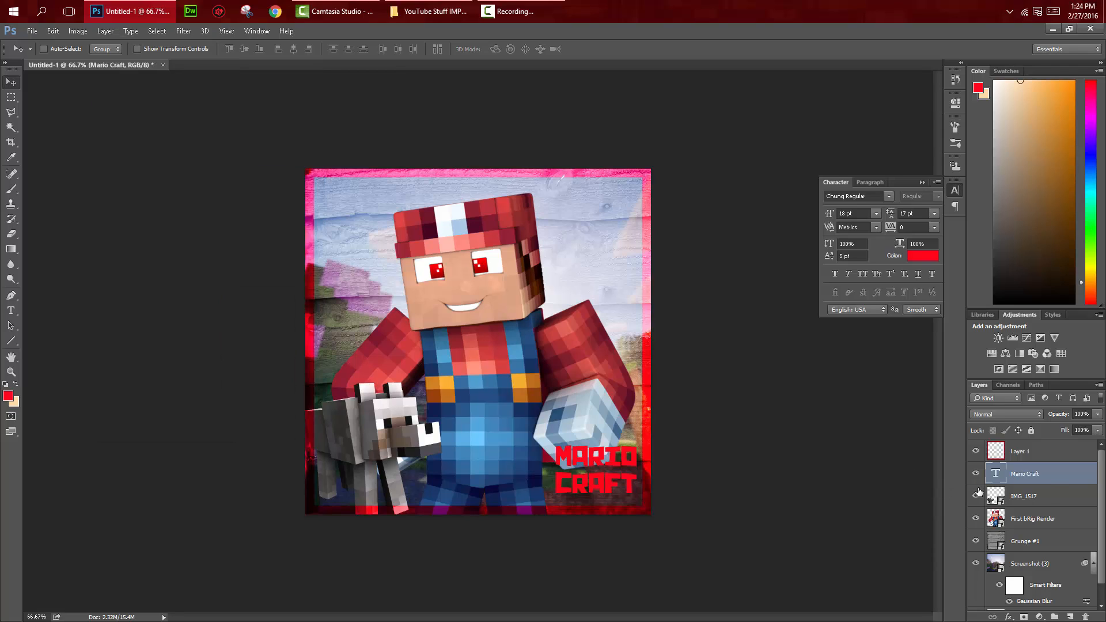
pyautogui.doubleClick(1095, 480)
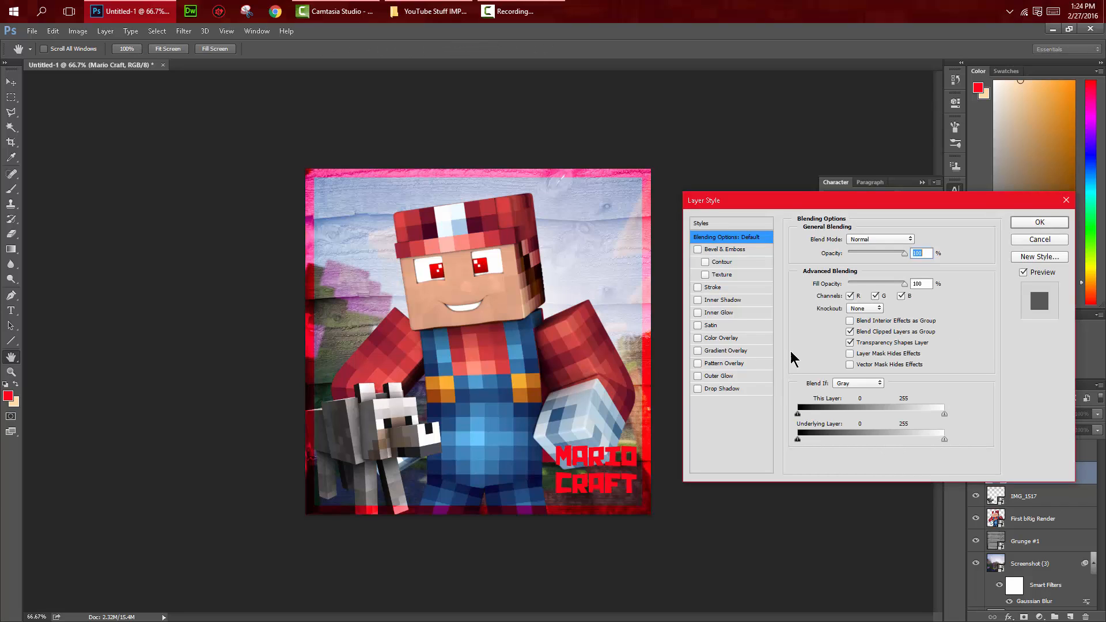
pyautogui.click(698, 287)
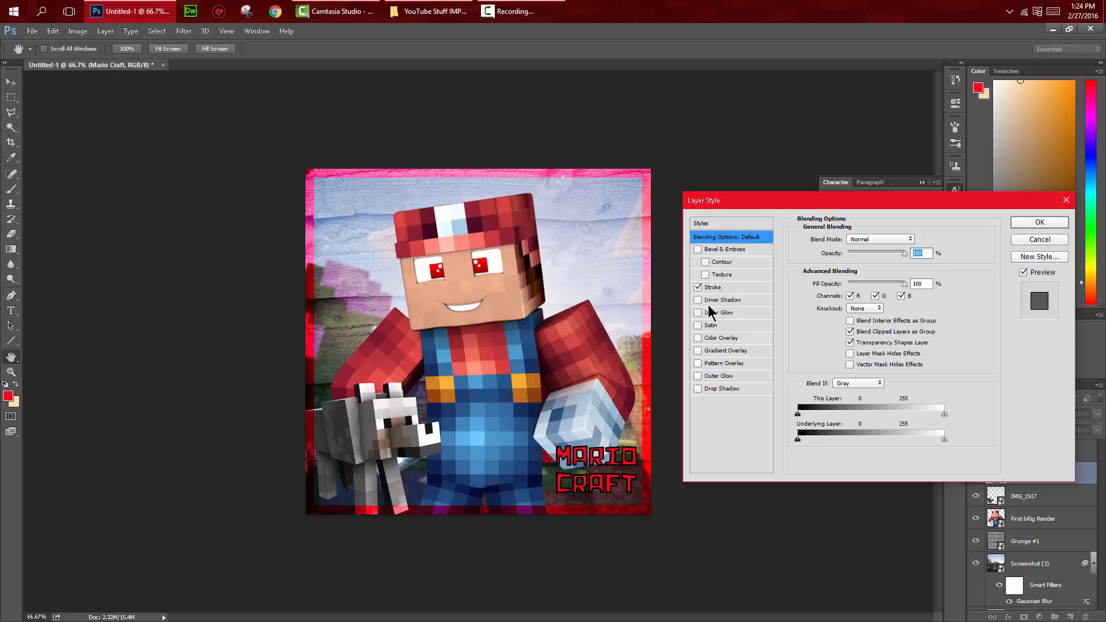
# Step: Try a solid grey Color Overlay on the MARIO CRAFT text
pyautogui.click(697, 337)
pyautogui.click(713, 338)
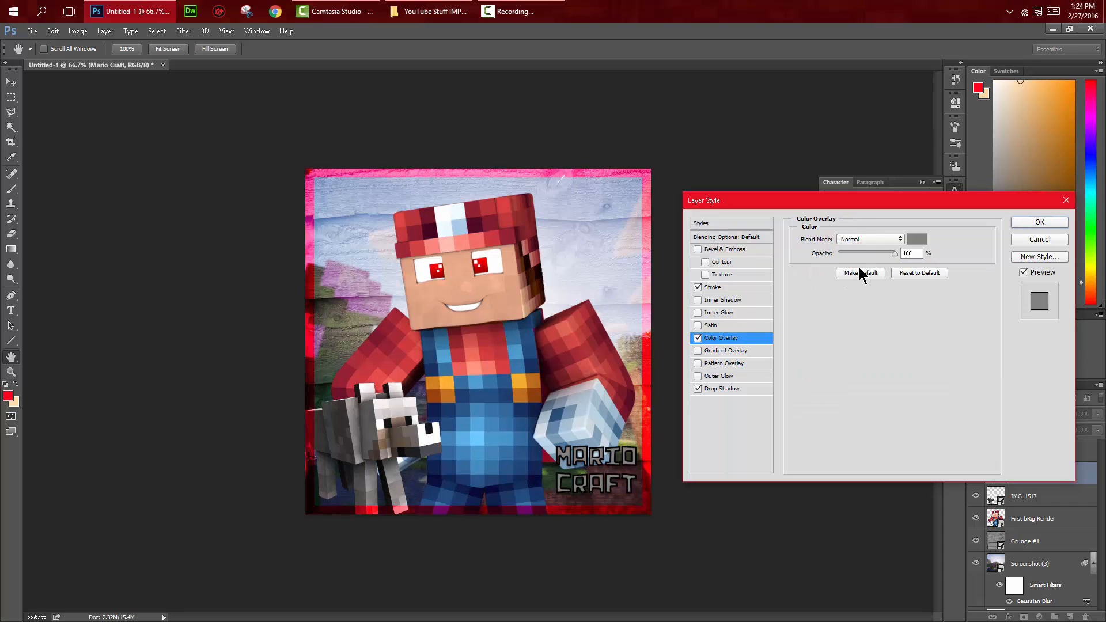
pyautogui.click(914, 241)
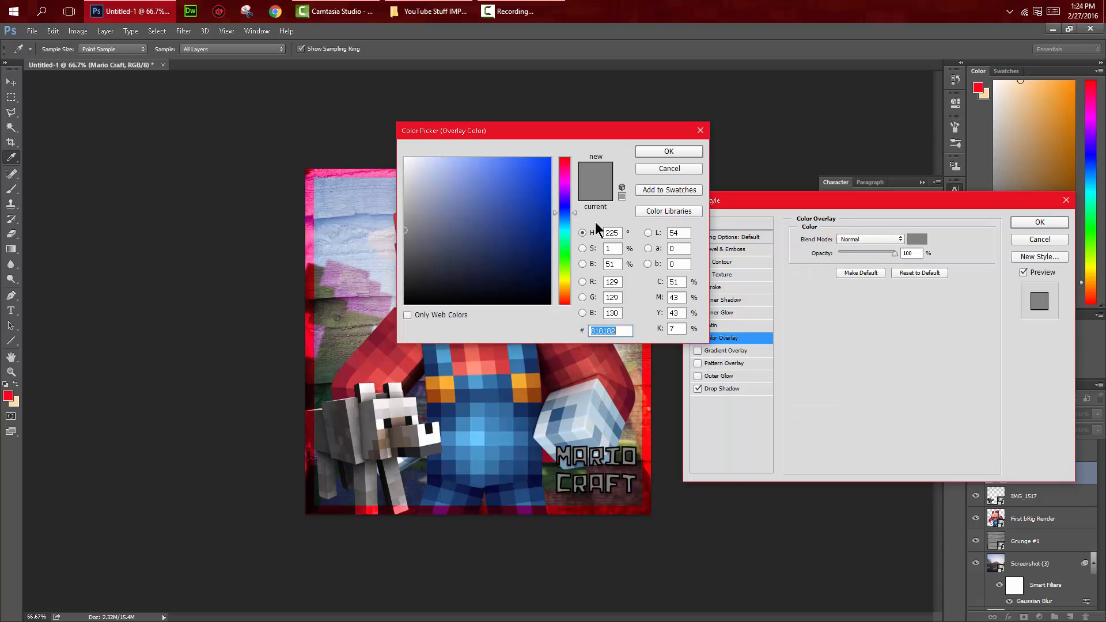
pyautogui.click(683, 152)
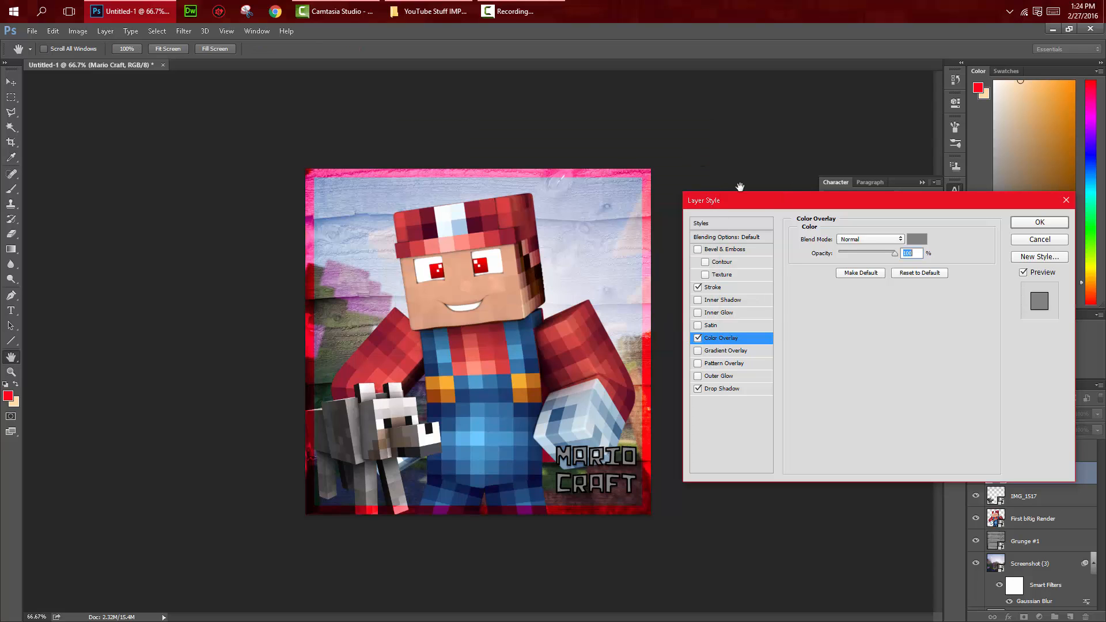
pyautogui.click(698, 337)
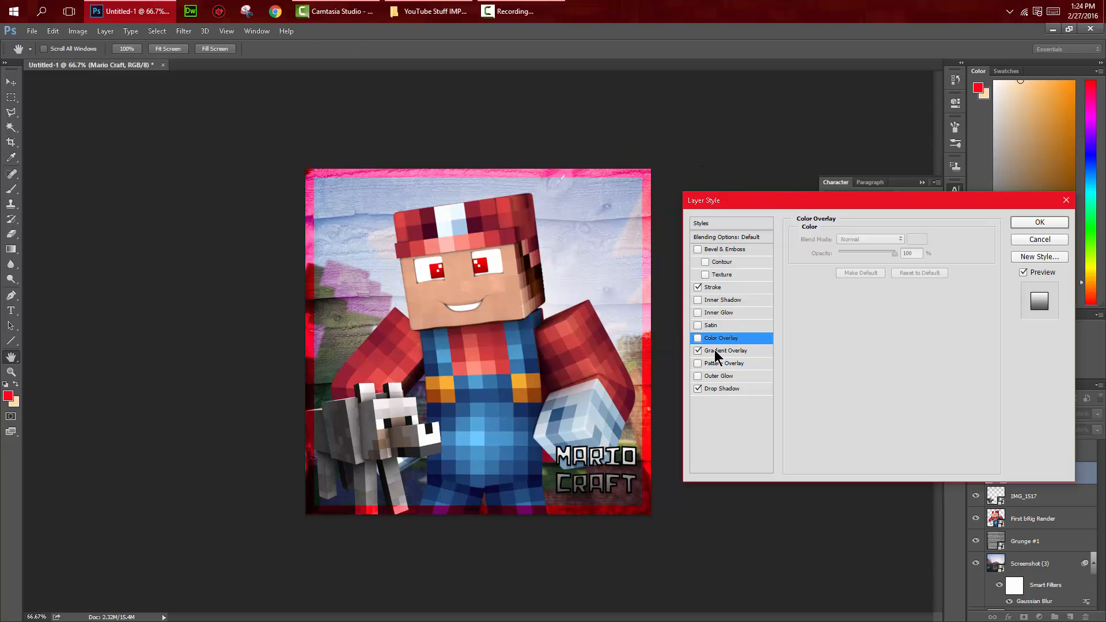
# Step: Add a Gradient Overlay to the MARIO CRAFT text and set its starting color stop to blue
pyautogui.click(698, 351)
pyautogui.click(883, 269)
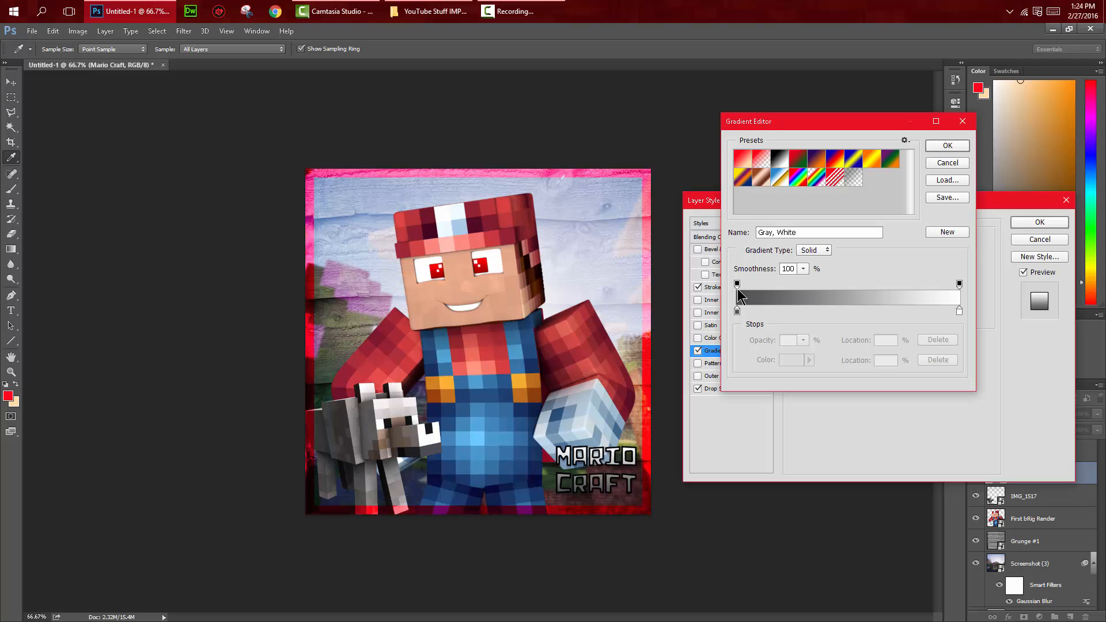
pyautogui.click(737, 312)
pyautogui.click(791, 360)
pyautogui.write('0027fe')
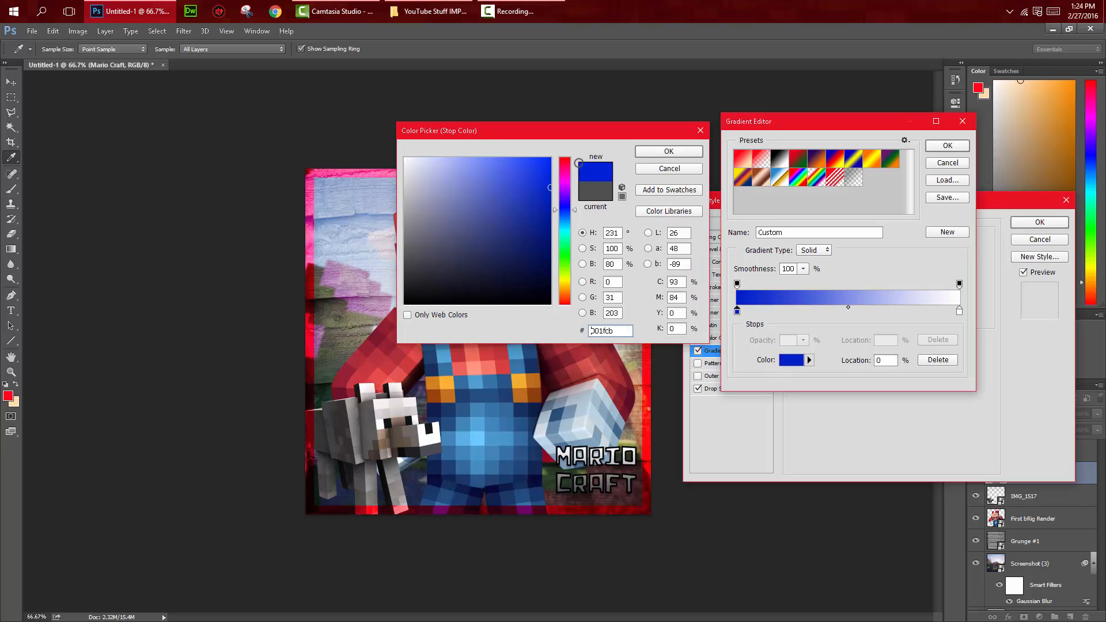
pyautogui.click(671, 152)
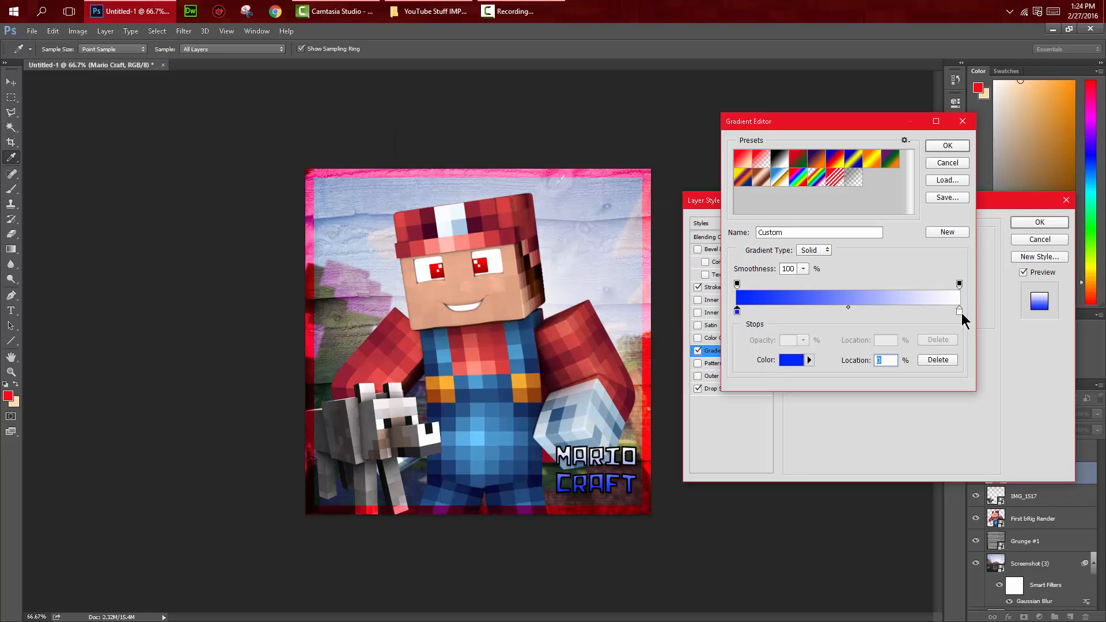
# Step: Set the text gradient's end color stop at 100% to red and apply the layer style
pyautogui.click(960, 312)
pyautogui.click(791, 360)
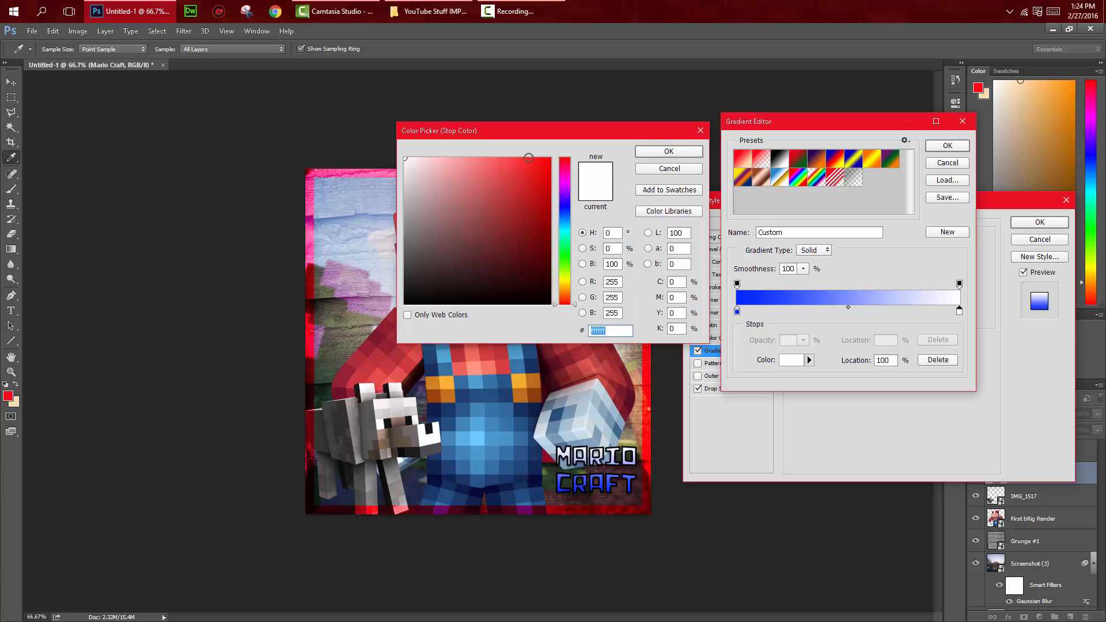
pyautogui.write('ff0000')
pyautogui.moveTo(604, 134); pyautogui.dragTo(639, 135)
pyautogui.click(701, 156)
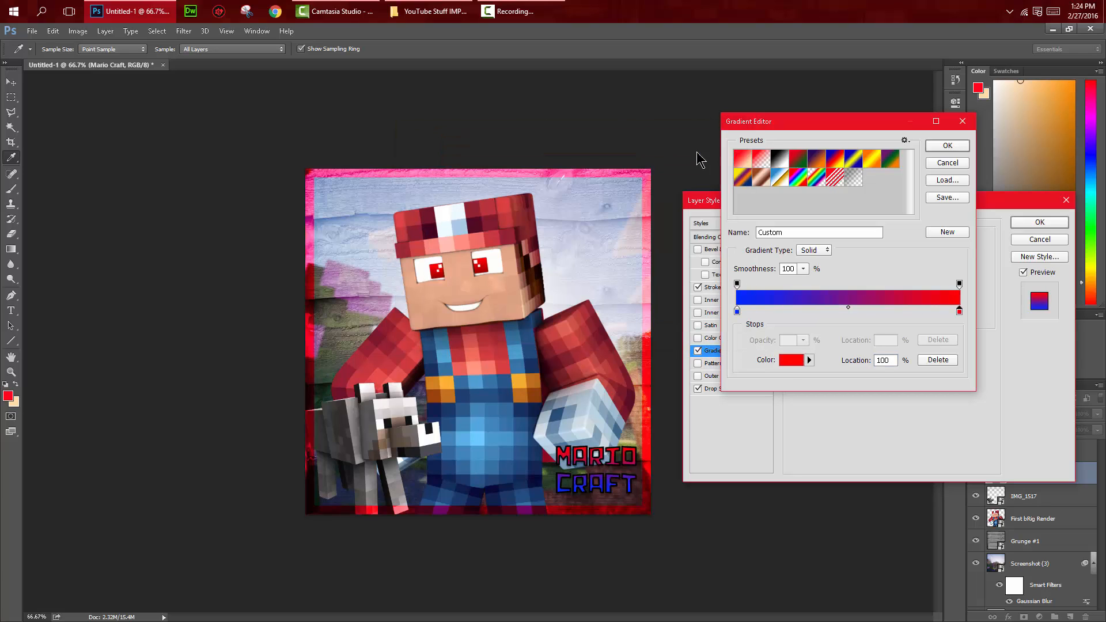
pyautogui.click(951, 148)
pyautogui.click(1026, 222)
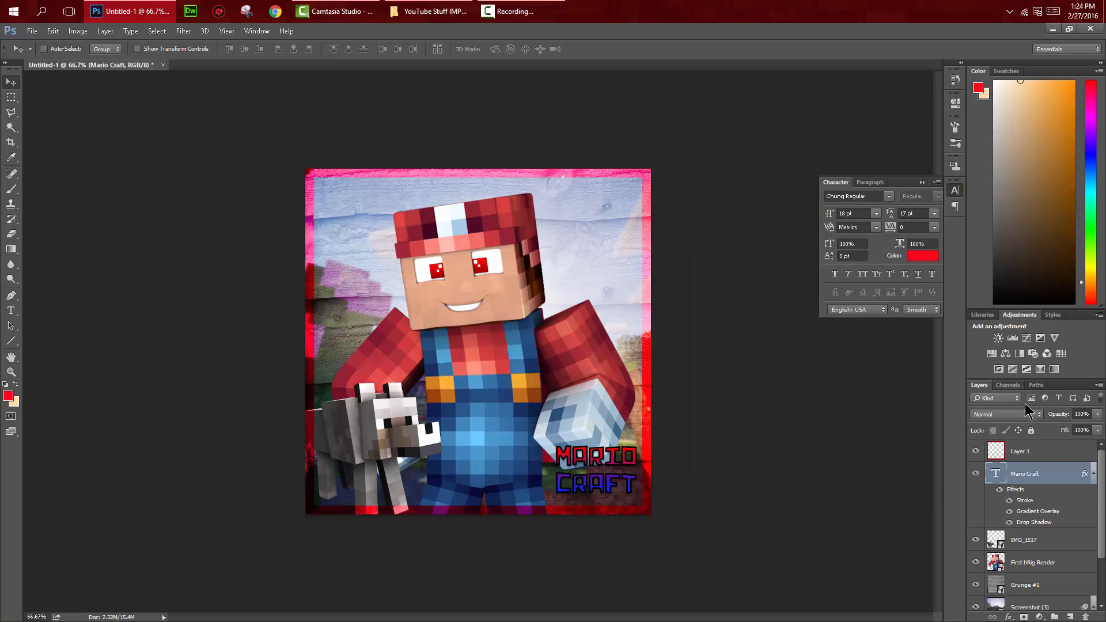
# Step: Extend the MARIO CRAFT text box slightly downward and set the text size to 24 pt
pyautogui.doubleClick(1006, 481)
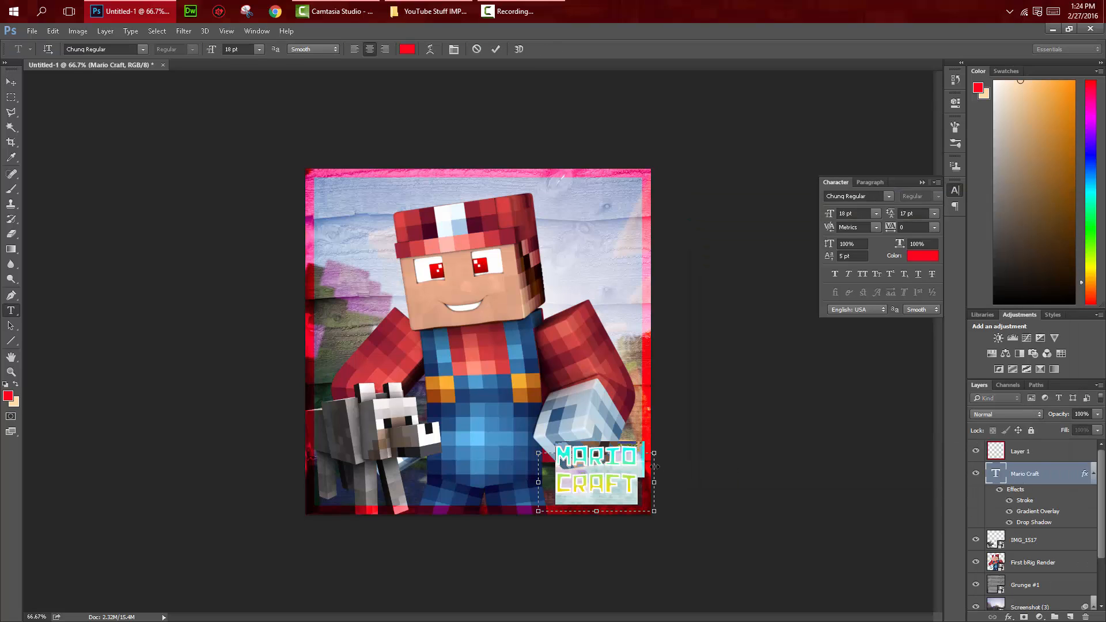
pyautogui.moveTo(598, 511); pyautogui.dragTo(597, 516)
pyautogui.click(259, 49)
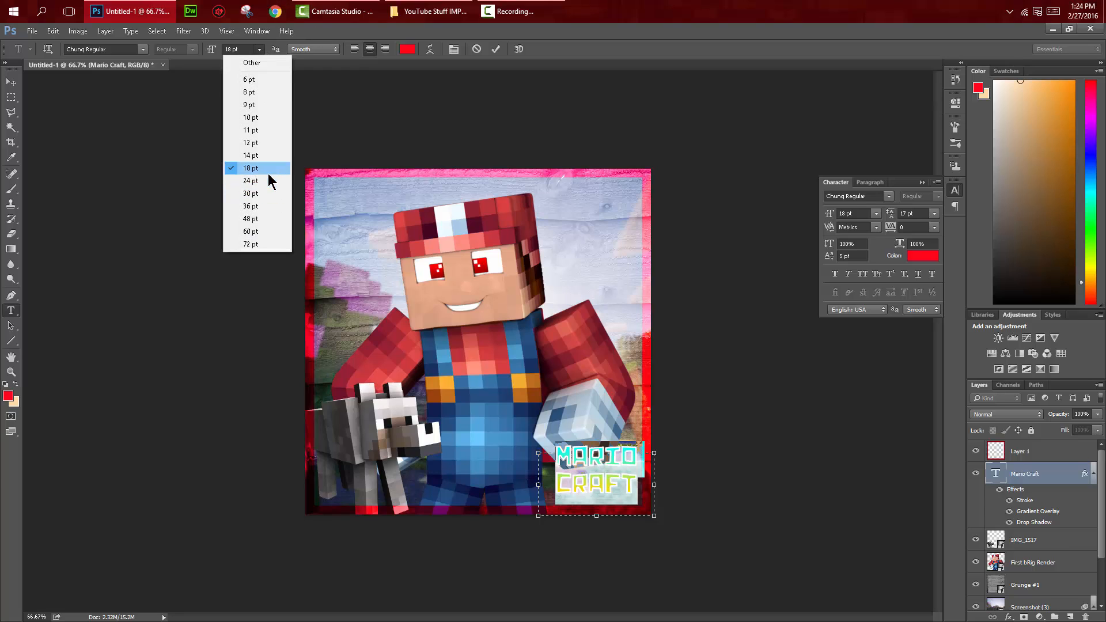
pyautogui.click(268, 173)
pyautogui.click(261, 51)
pyautogui.click(271, 178)
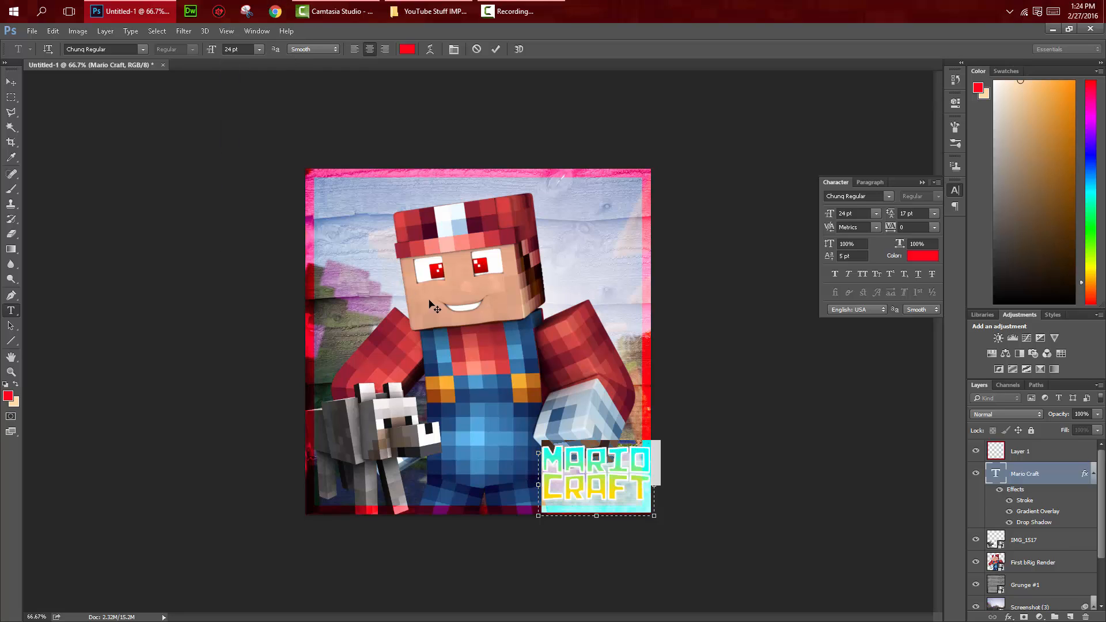
# Step: Change the MARIO CRAFT text's font to Super Mario 256 Regular
pyautogui.click(143, 50)
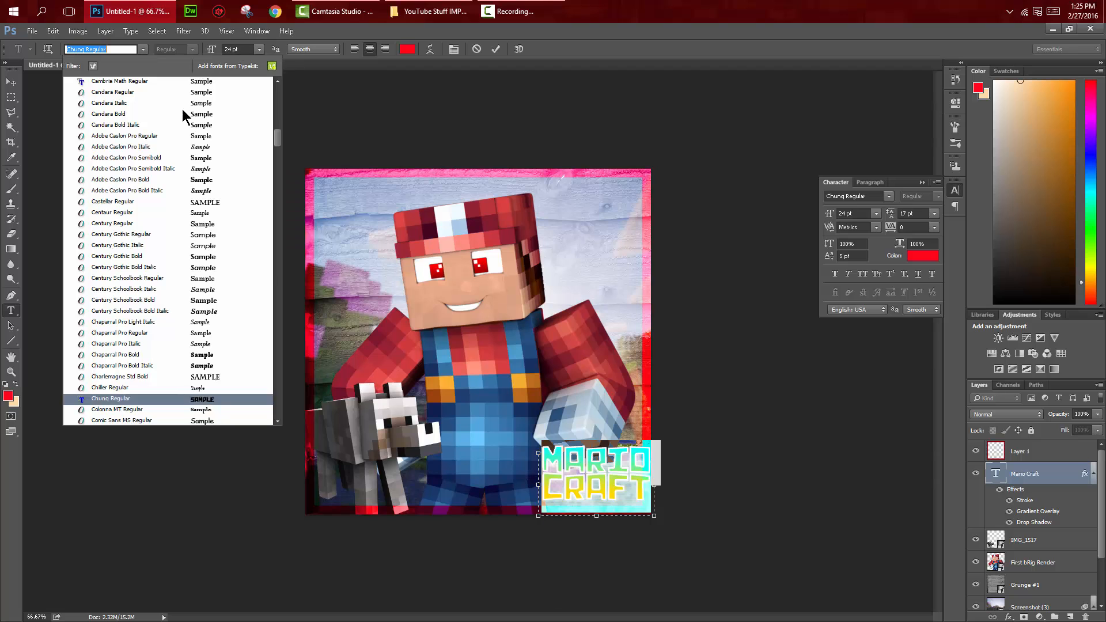
pyautogui.scroll(-1, 144, 388)
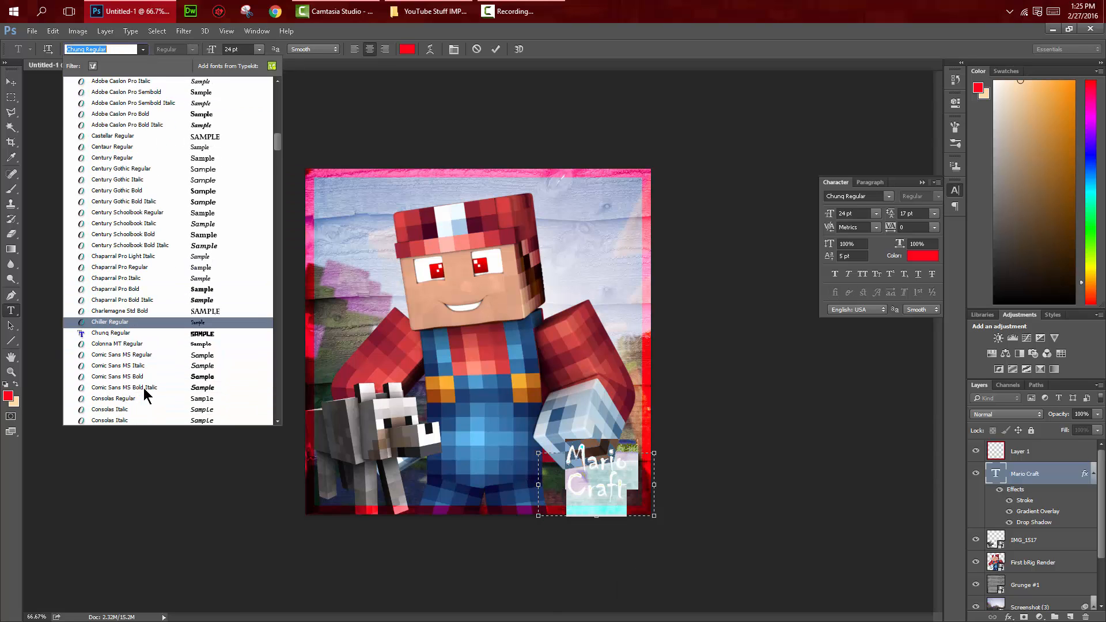
pyautogui.scroll(-15, 219, 144)
pyautogui.scroll(-7, 271, 175)
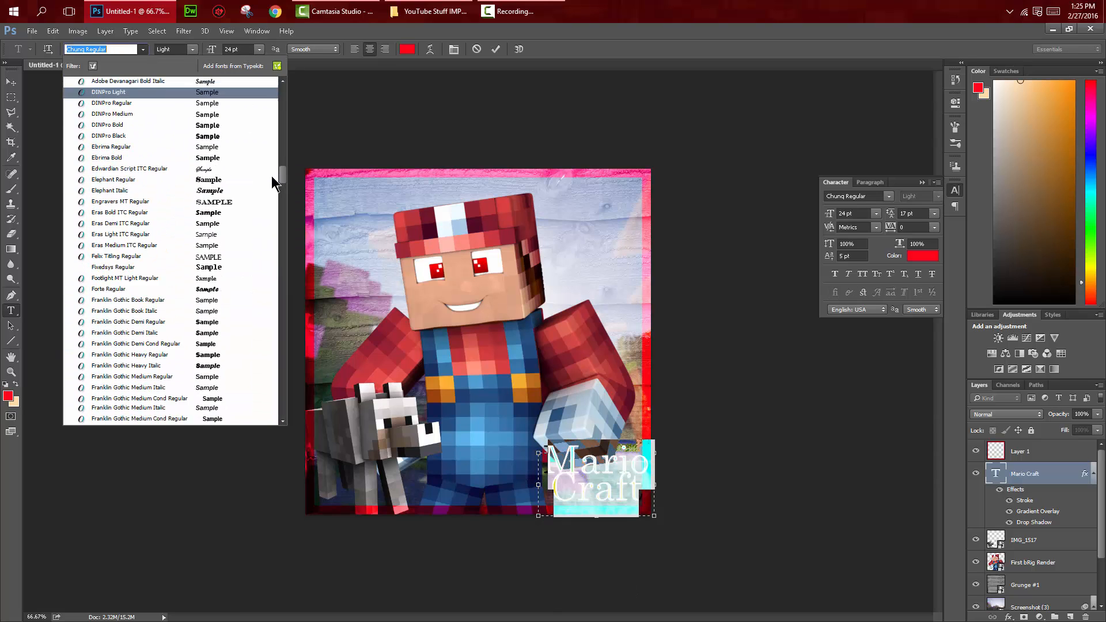
pyautogui.scroll(10, 270, 172)
pyautogui.scroll(15, 270, 154)
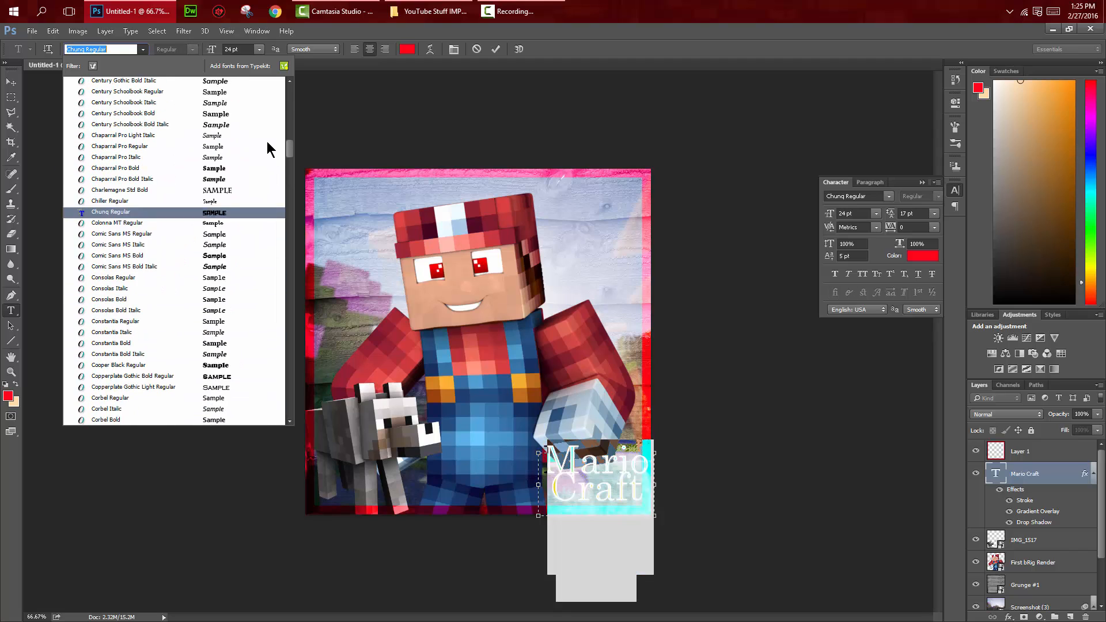
pyautogui.scroll(-20, 261, 134)
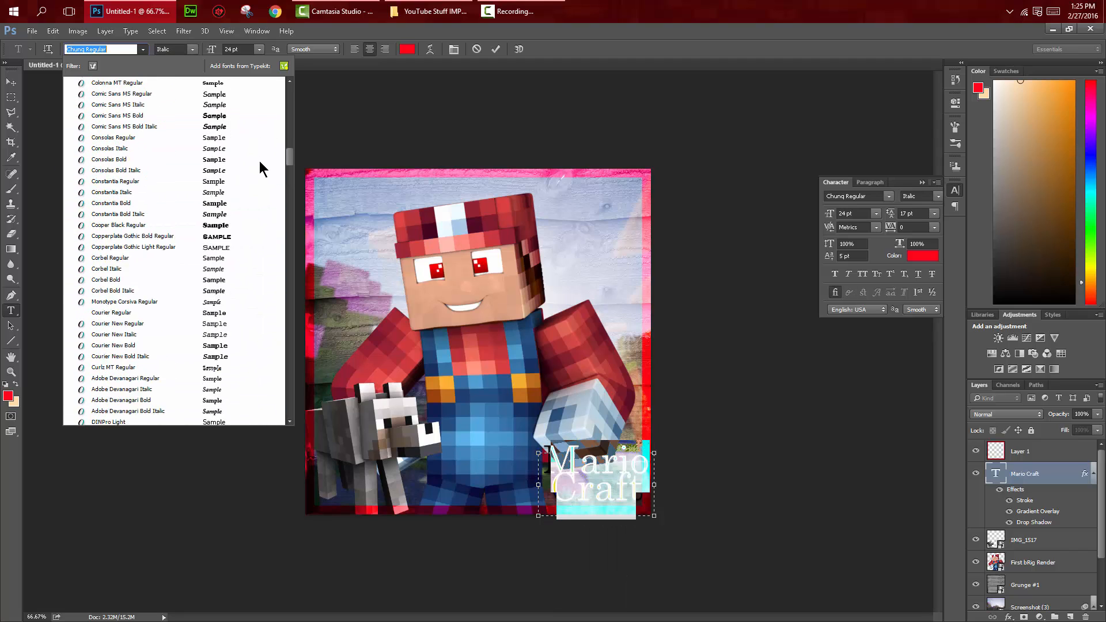
pyautogui.scroll(-20, 260, 210)
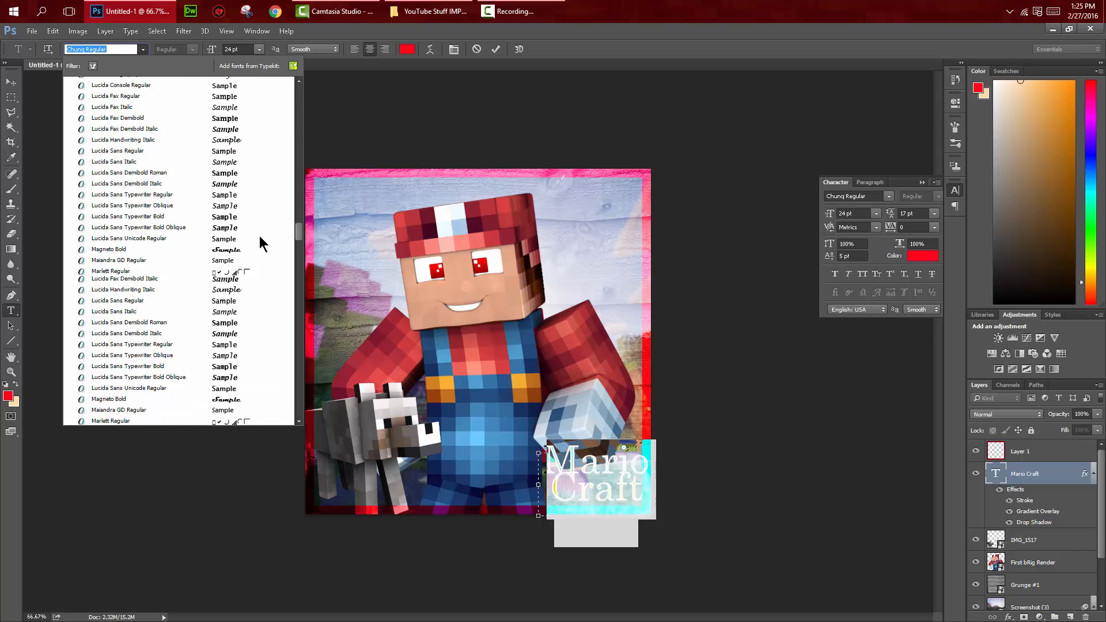
pyautogui.scroll(10, 261, 231)
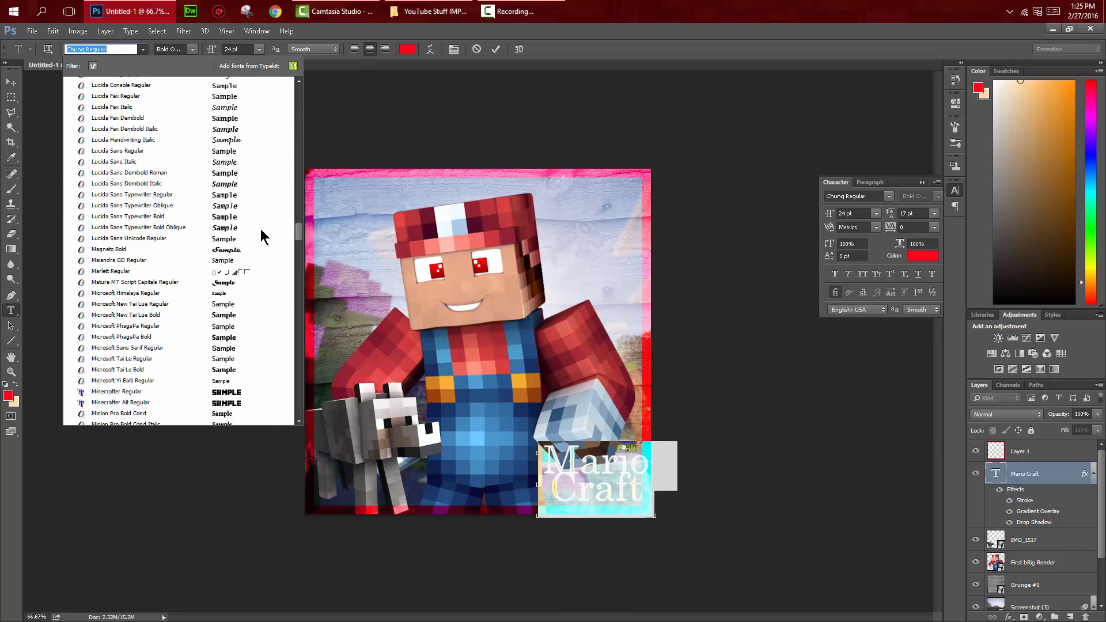
pyautogui.scroll(-20, 263, 247)
pyautogui.scroll(-20, 271, 309)
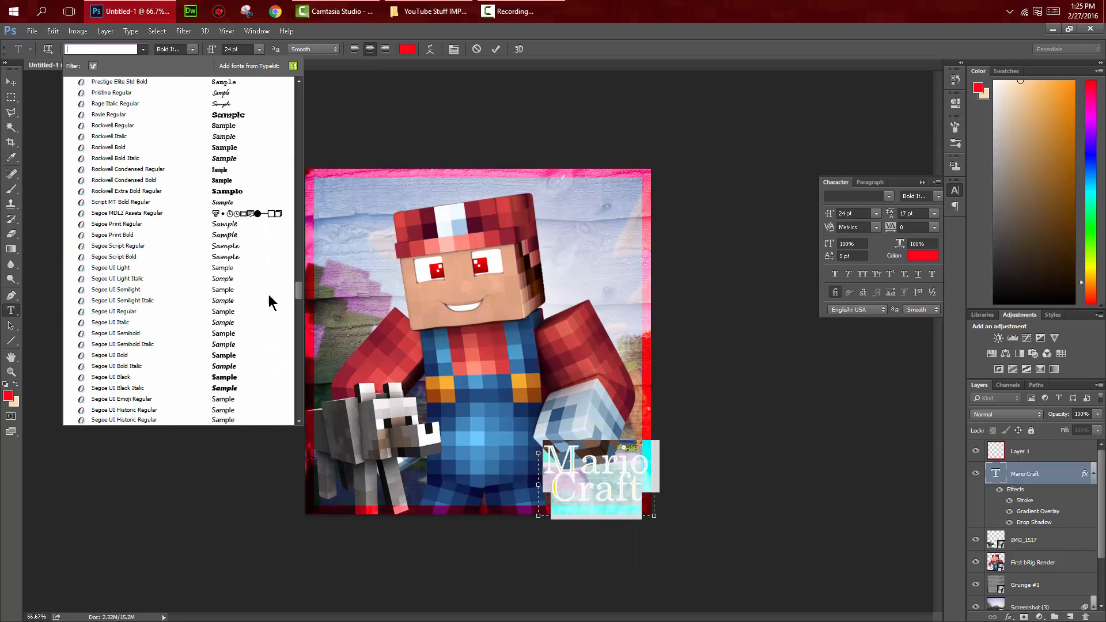
pyautogui.scroll(-15, 272, 326)
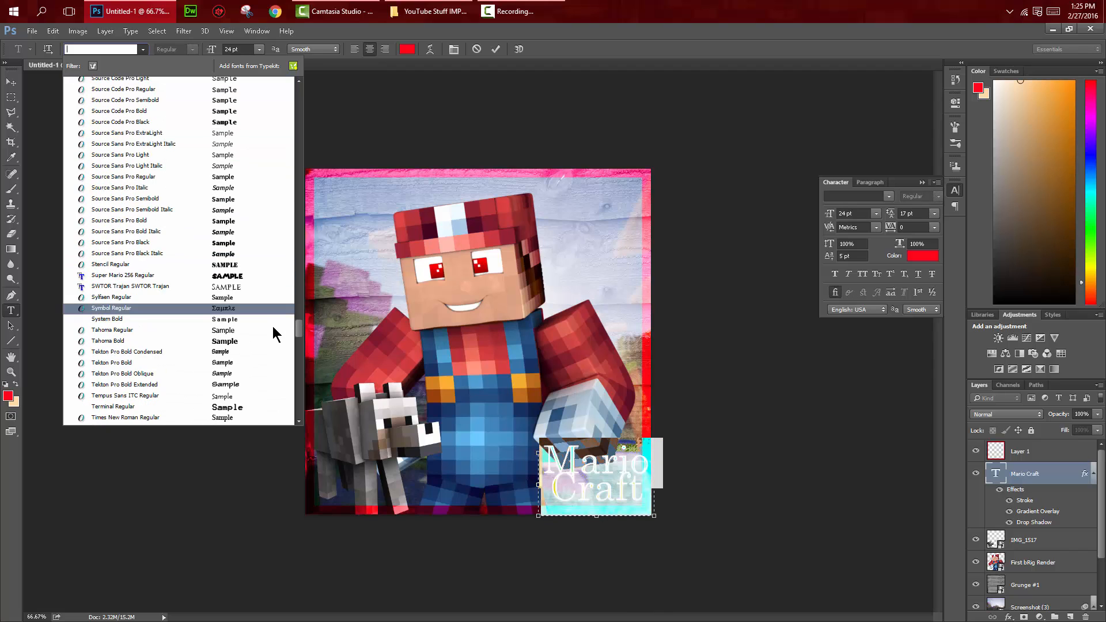
pyautogui.scroll(6, 274, 343)
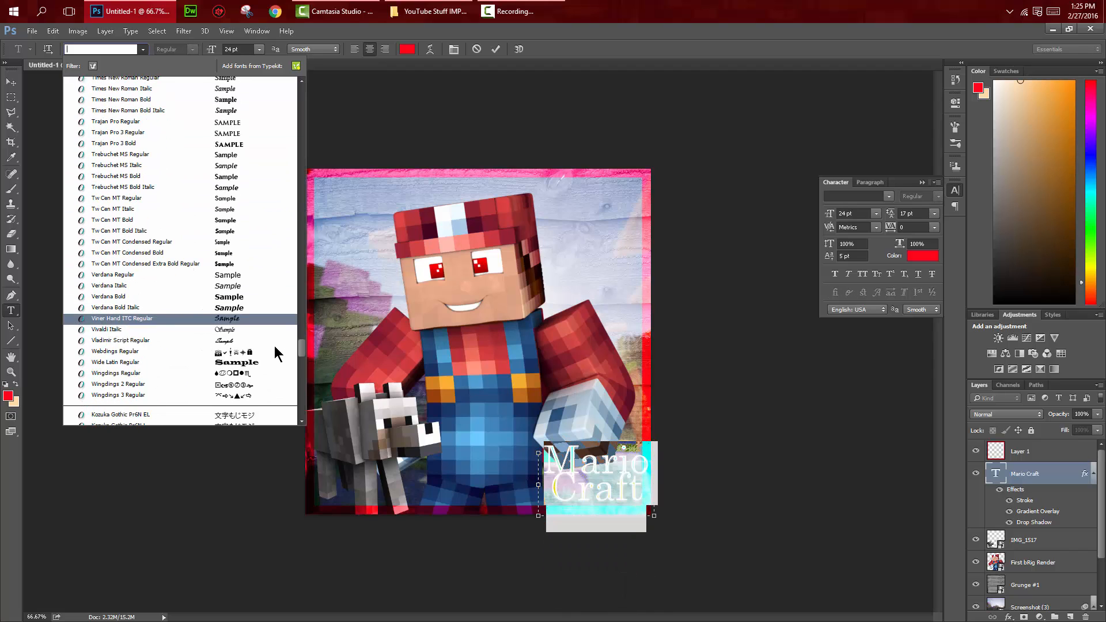
pyautogui.scroll(4, 276, 329)
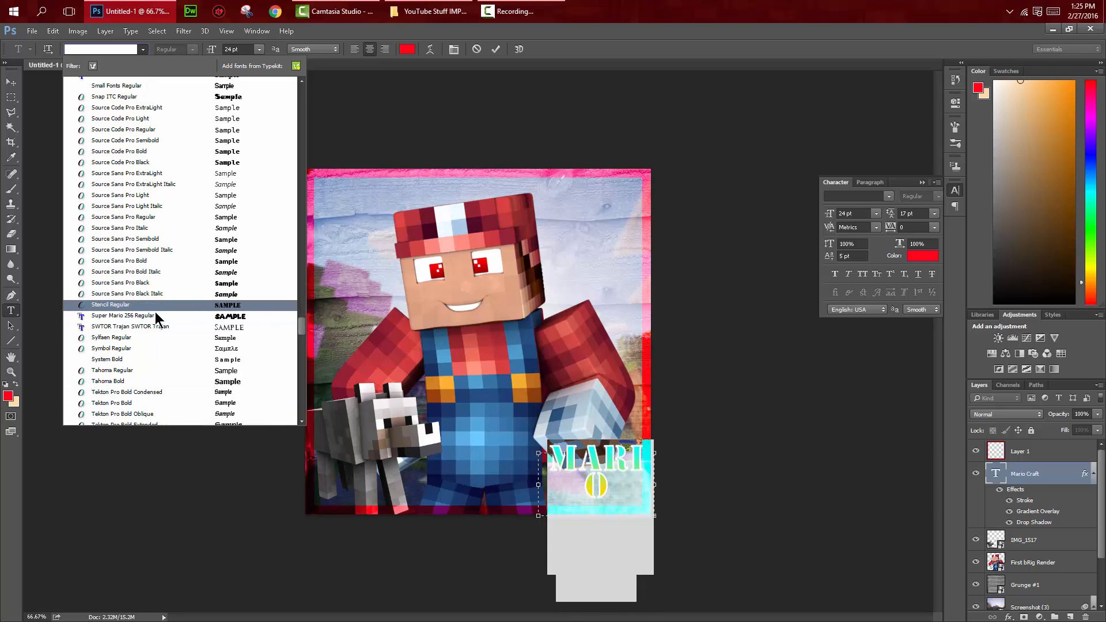
pyautogui.click(155, 315)
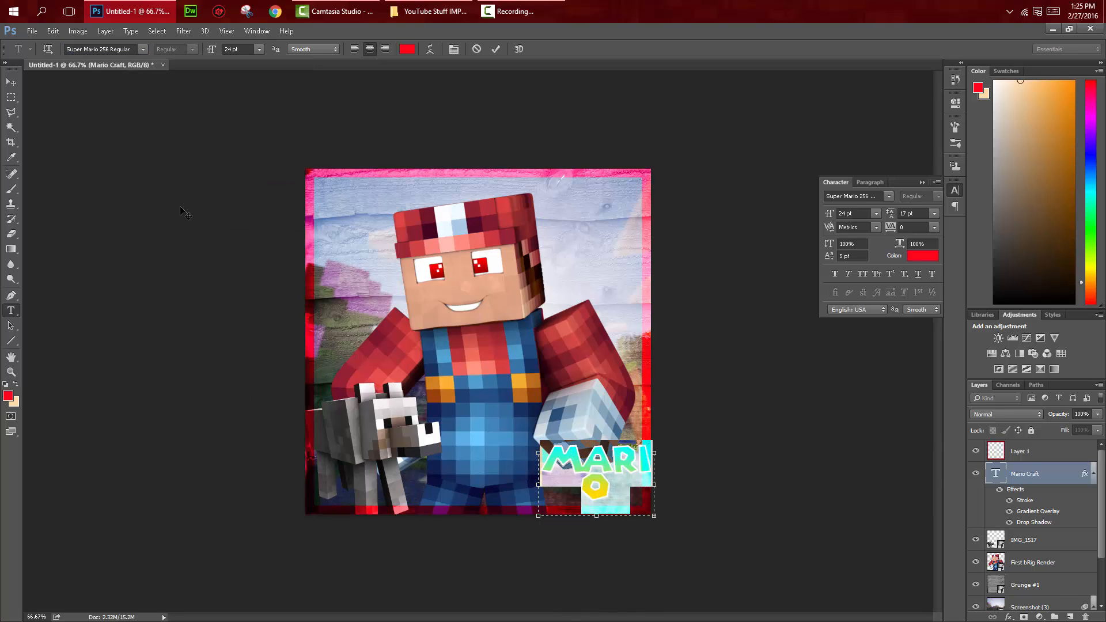
# Step: Set the MARIO CRAFT text to 18 pt and shift it slightly left, clear of the image's red border
pyautogui.click(258, 50)
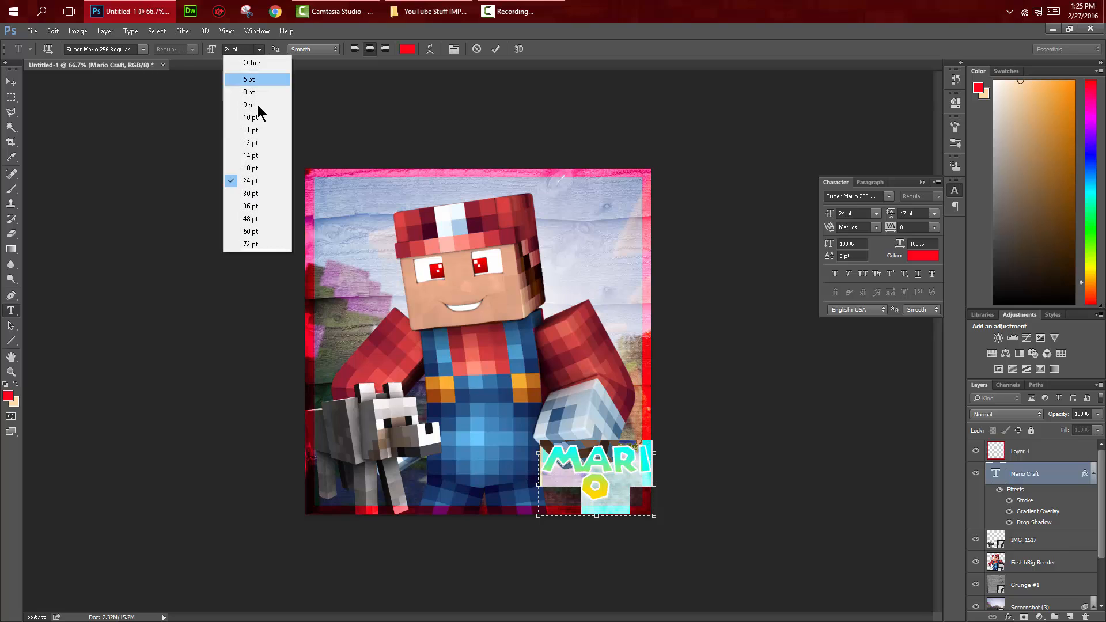
pyautogui.click(252, 168)
pyautogui.click(11, 81)
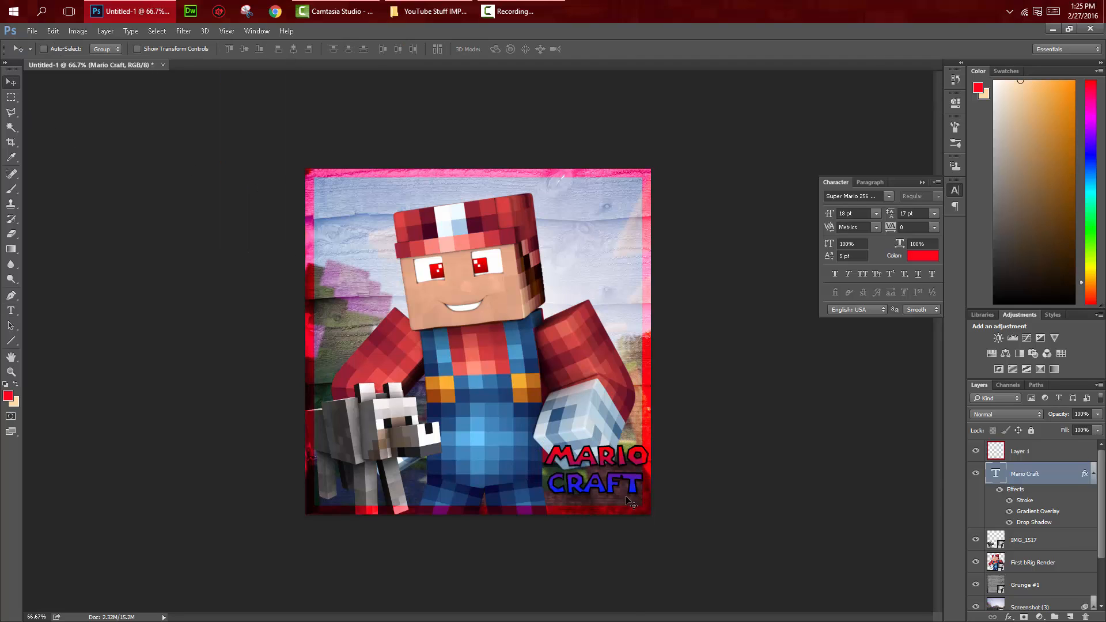
pyautogui.moveTo(626, 498); pyautogui.dragTo(593, 483)
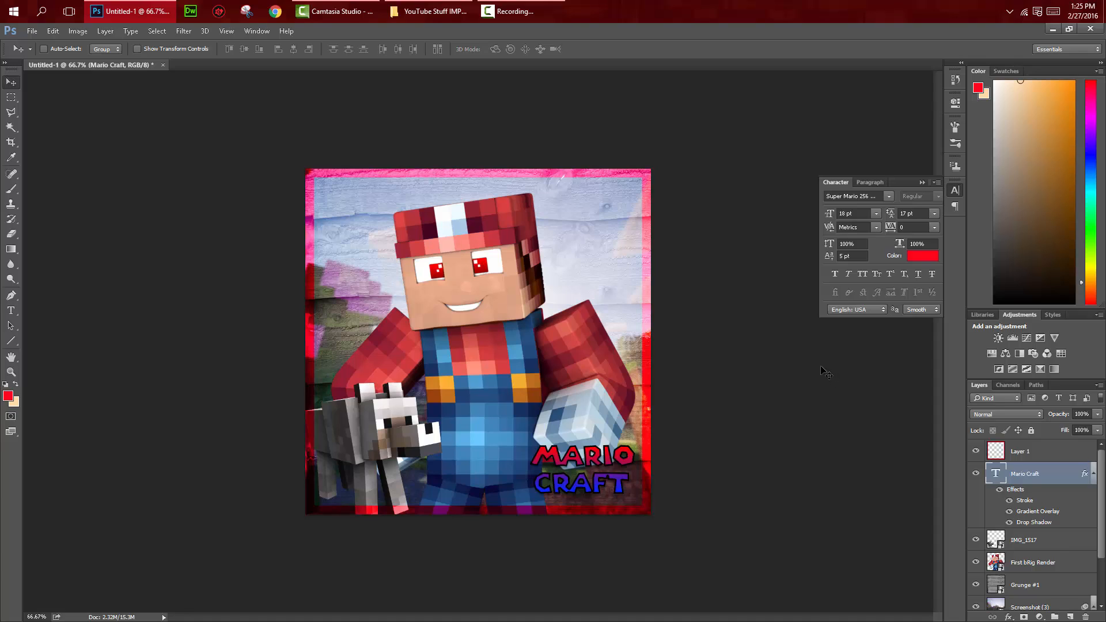
# Step: Add a drop shadow to the First bRig Render layer with 35% opacity, 4 px distance and 4 px size
pyautogui.click(1068, 564)
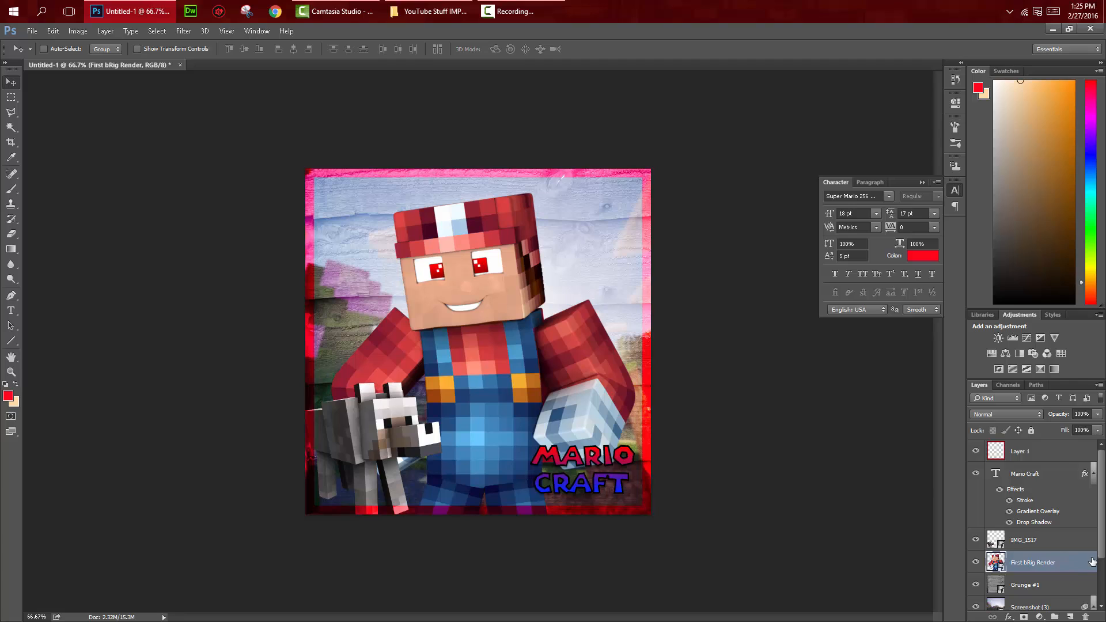
pyautogui.doubleClick(1093, 562)
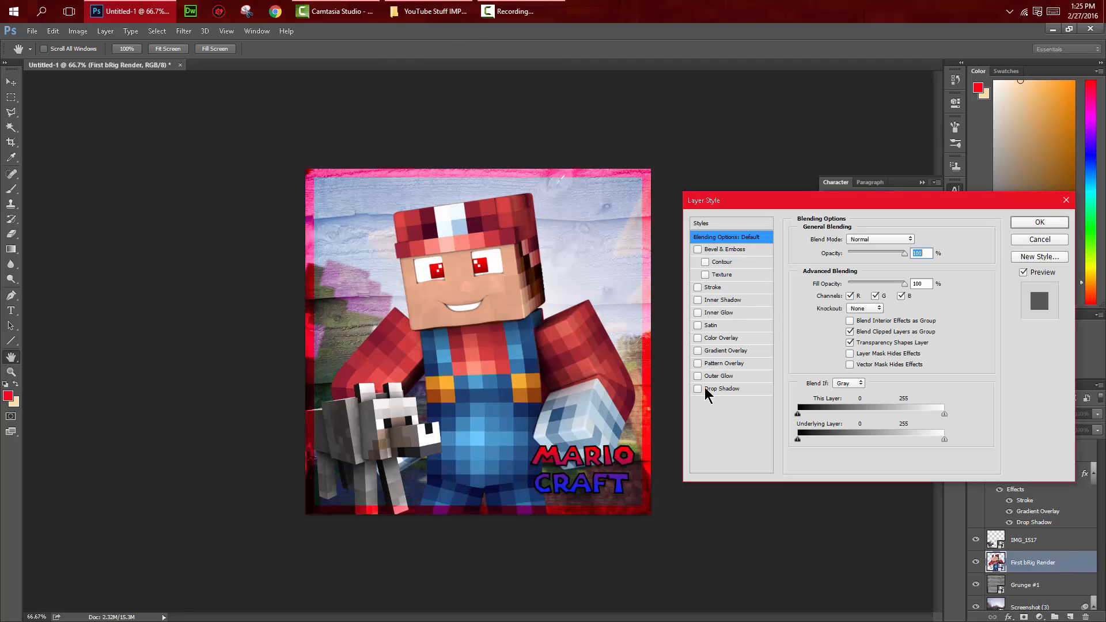
pyautogui.click(706, 390)
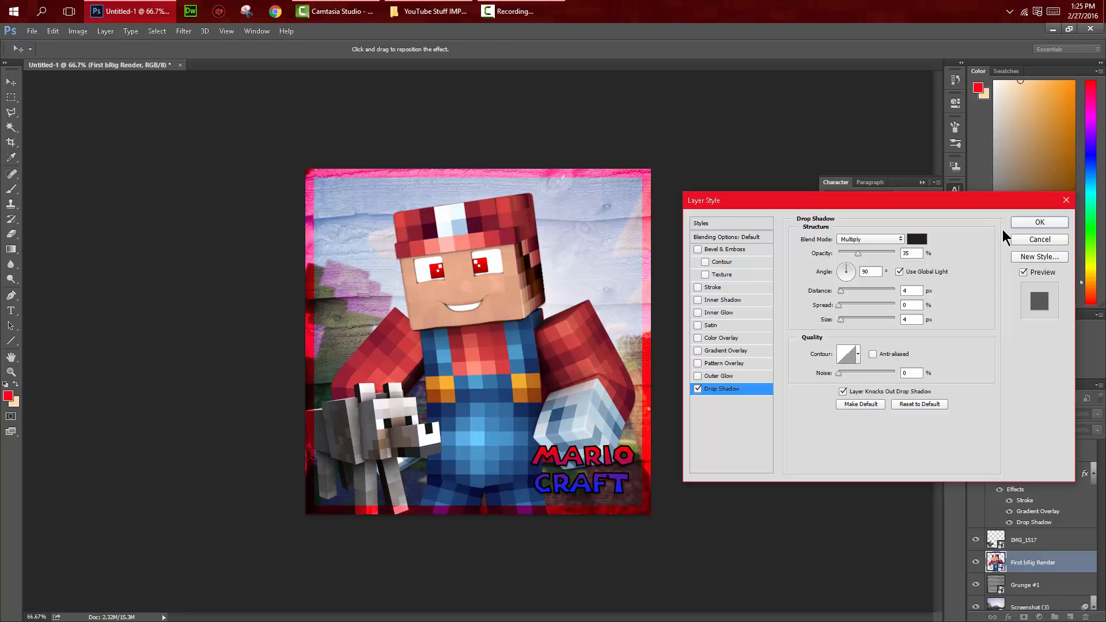
pyautogui.click(1040, 222)
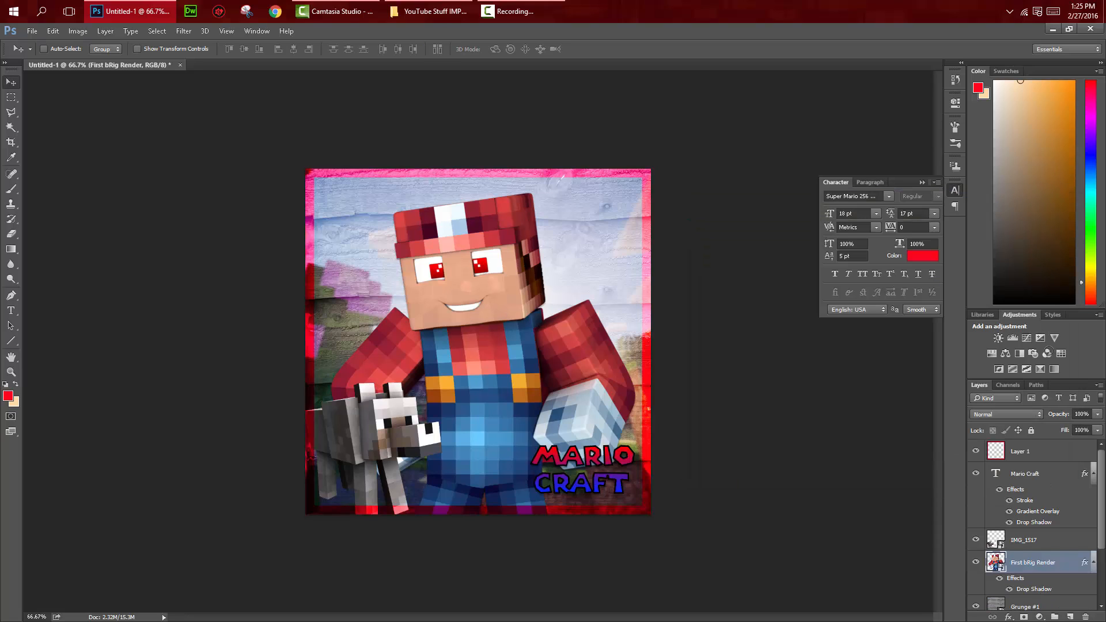
# Step: Add a drop shadow to the wolf layer IMG_1517
pyautogui.doubleClick(1097, 542)
pyautogui.click(698, 389)
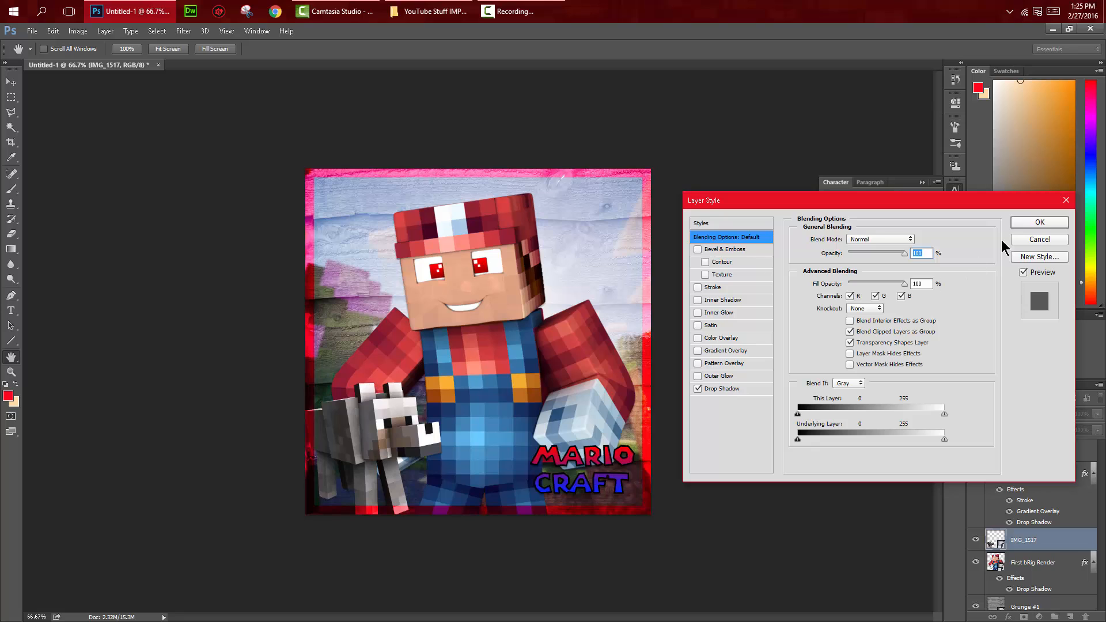
pyautogui.click(1040, 223)
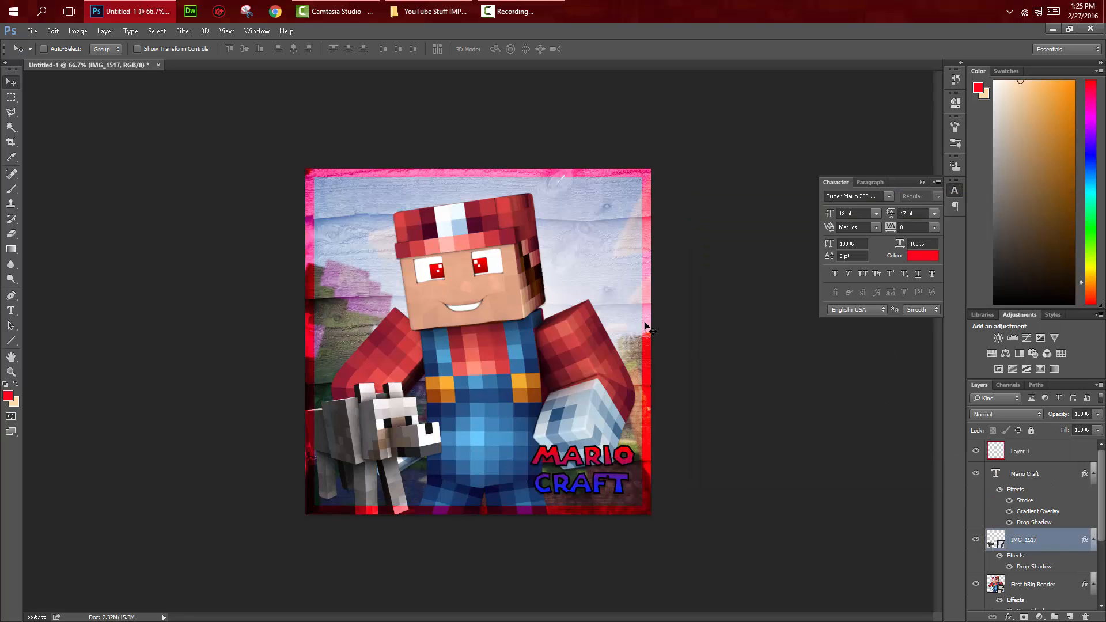
# Step: Save the image to the Desktop as the Photoshop file "new pp" with maximized compatibility
pyautogui.click(32, 31)
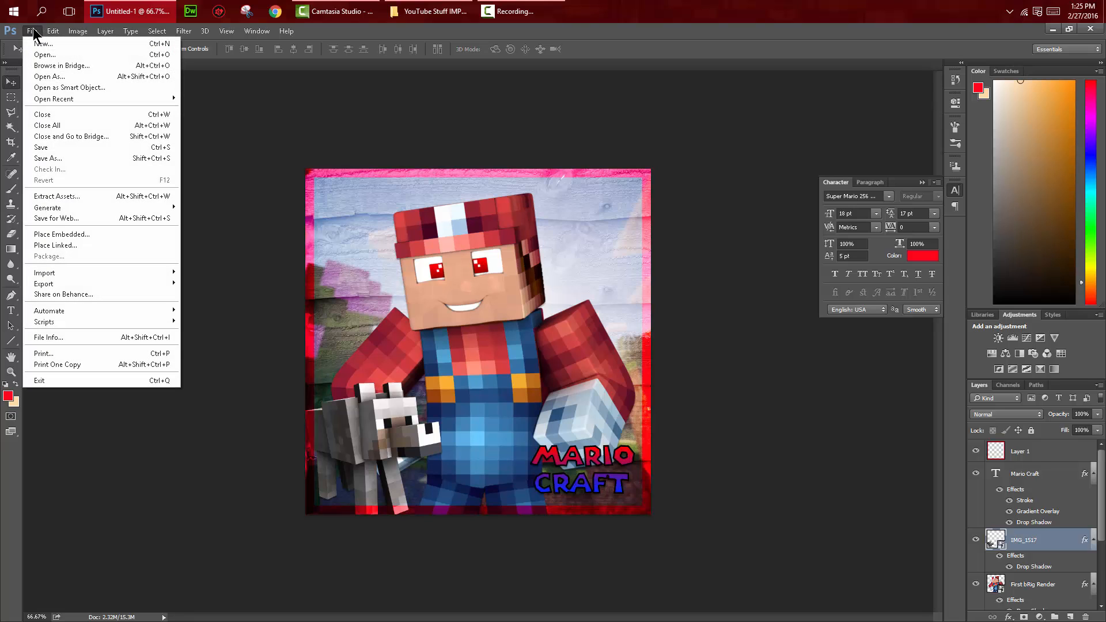
pyautogui.click(70, 159)
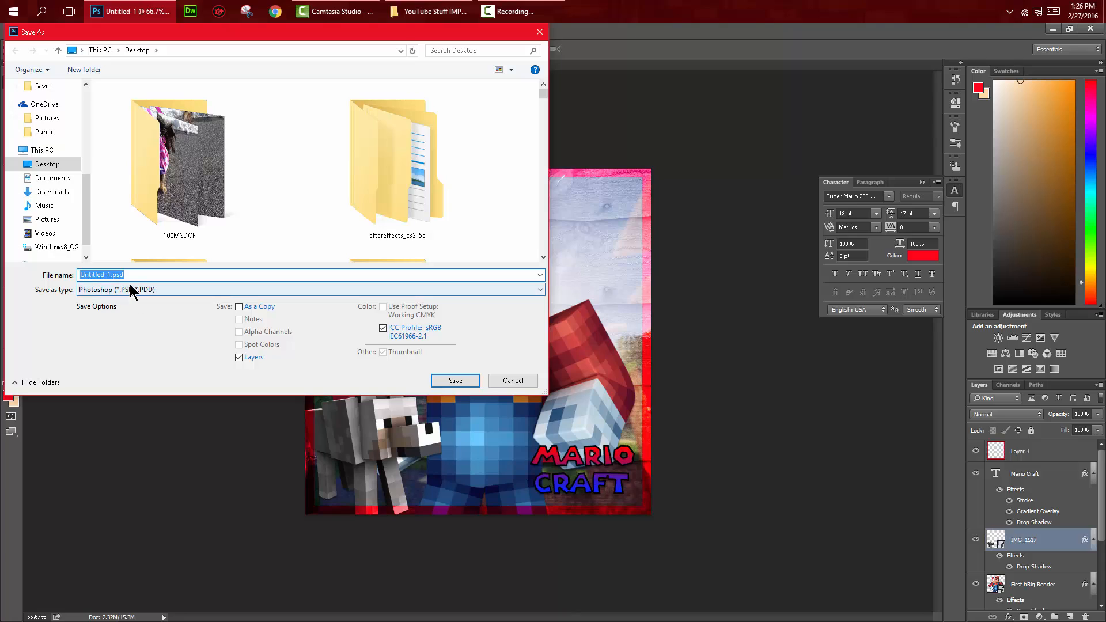
pyautogui.click(113, 274)
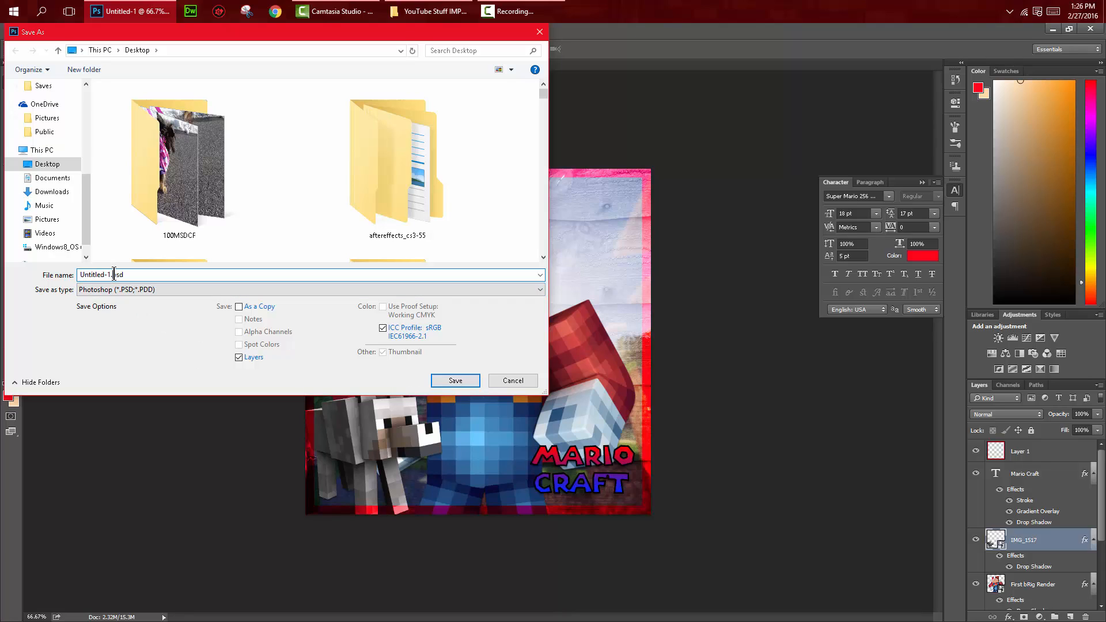
pyautogui.doubleClick(109, 274)
pyautogui.write('new p')
pyautogui.press('Return')
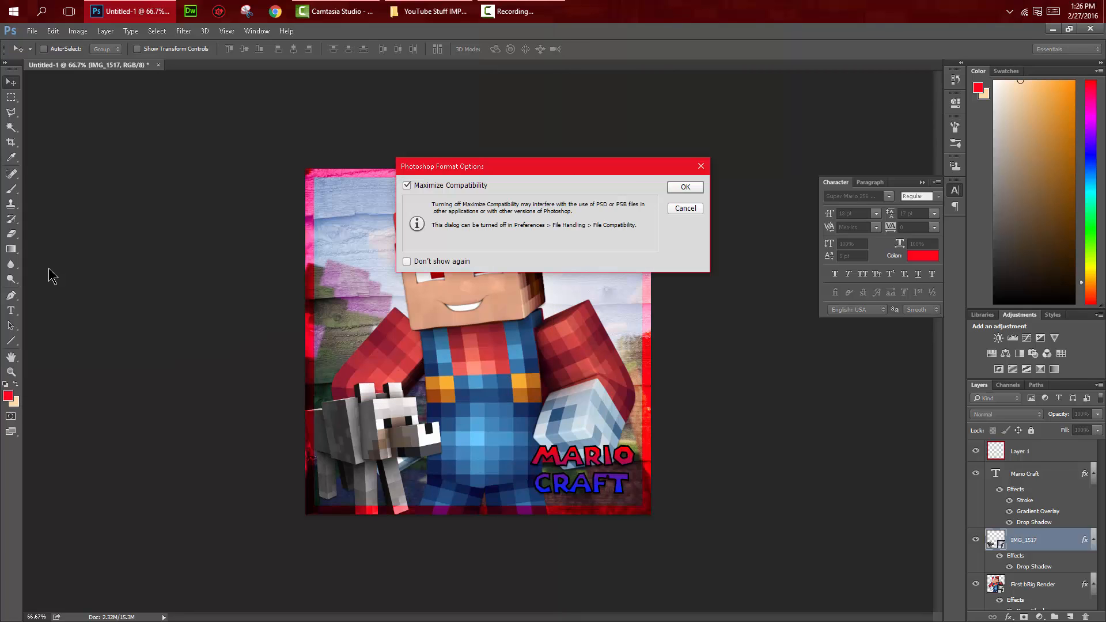
pyautogui.click(684, 186)
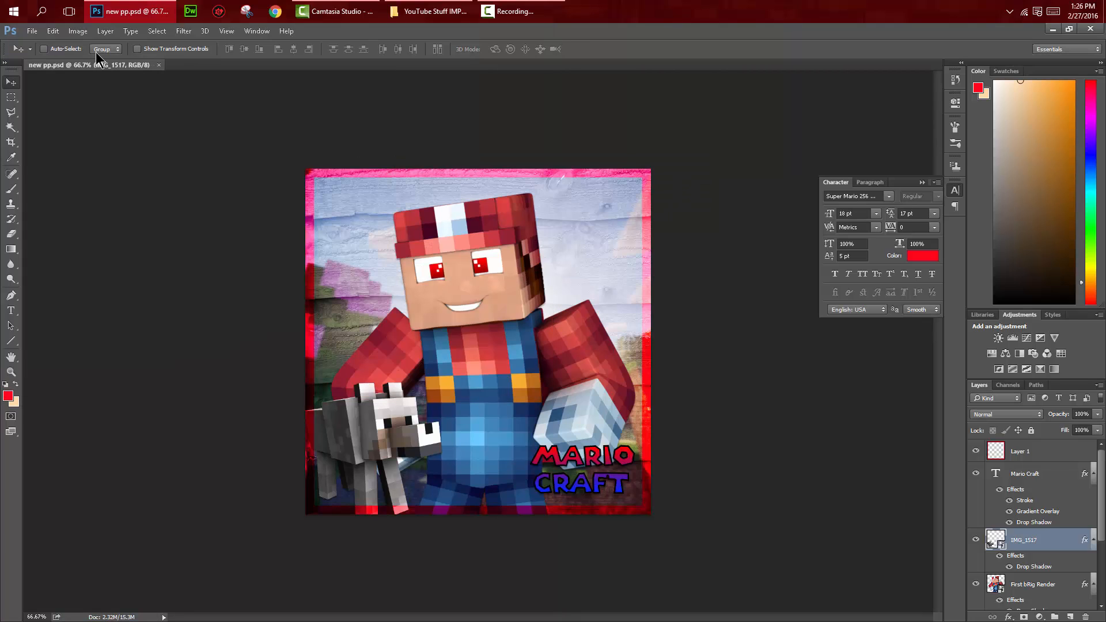
# Step: Save a PNG copy of the image as new pp.png on the Desktop, with Smallest / Slow compression and no interlacing
pyautogui.click(31, 32)
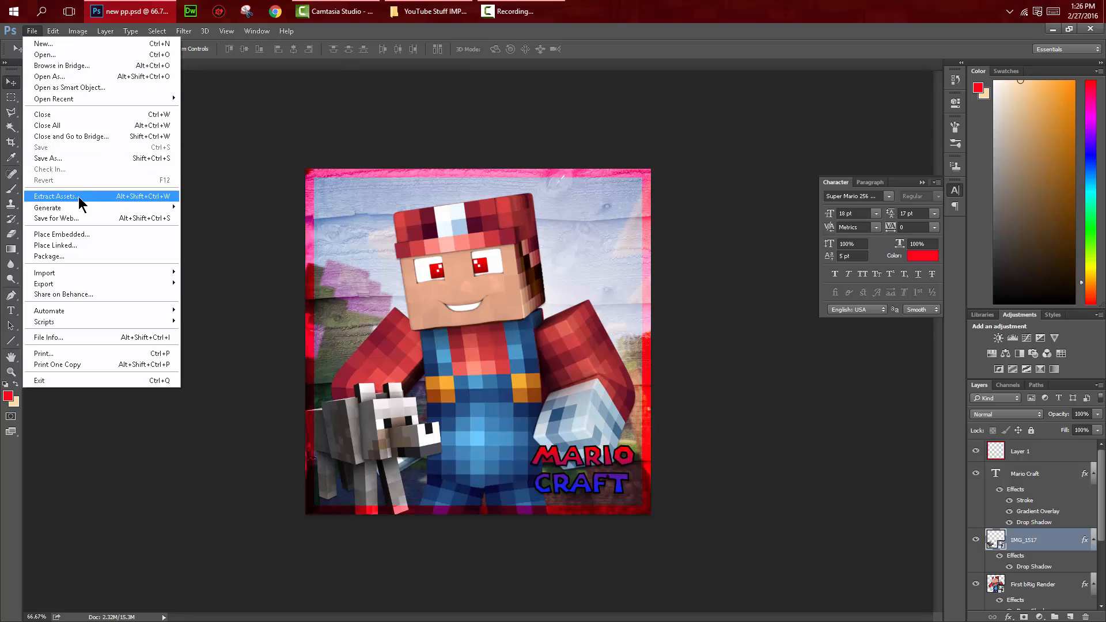
pyautogui.click(85, 170)
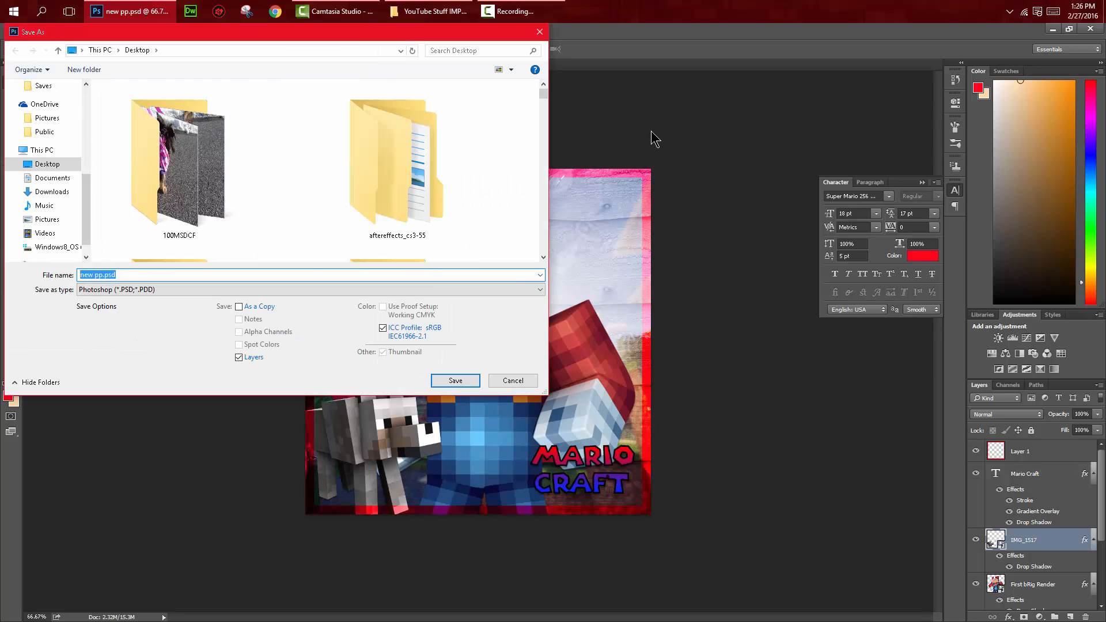
pyautogui.click(138, 289)
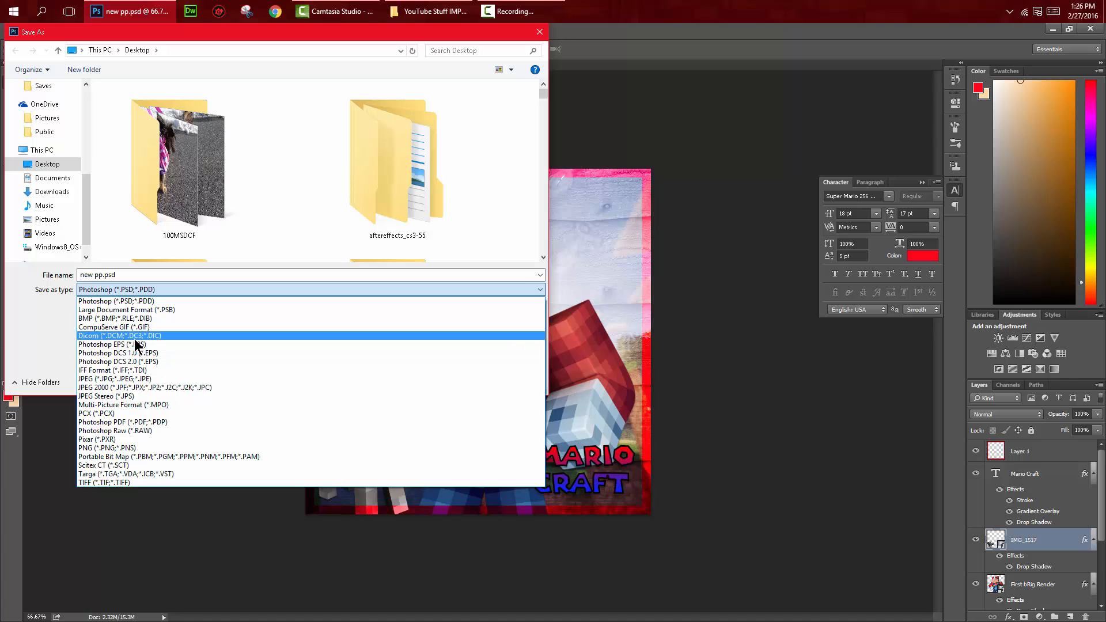
pyautogui.click(127, 449)
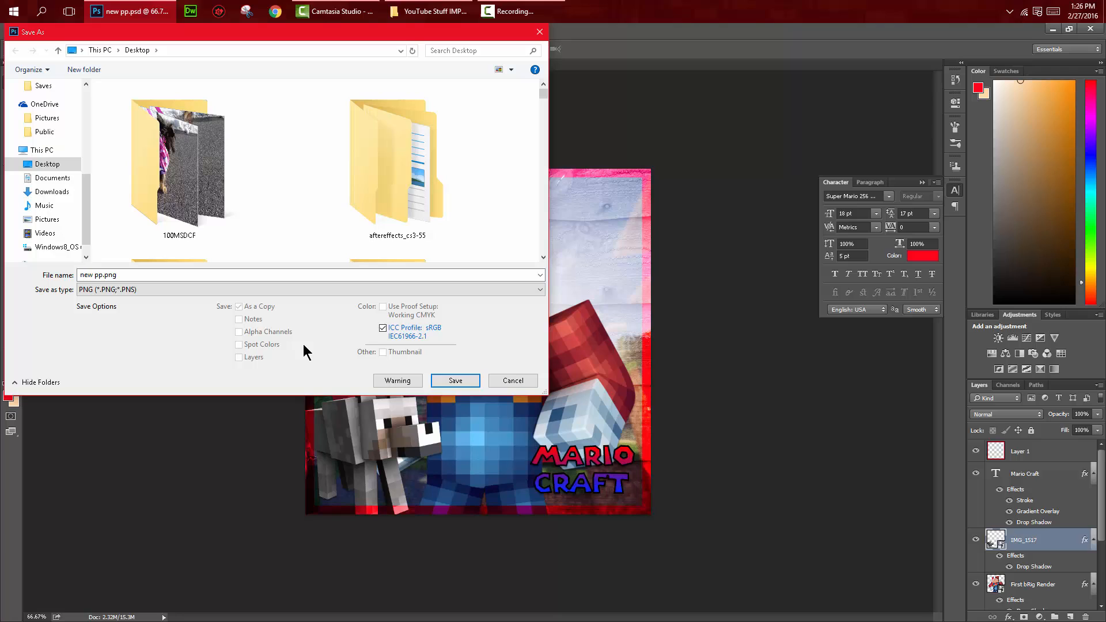
pyautogui.click(455, 381)
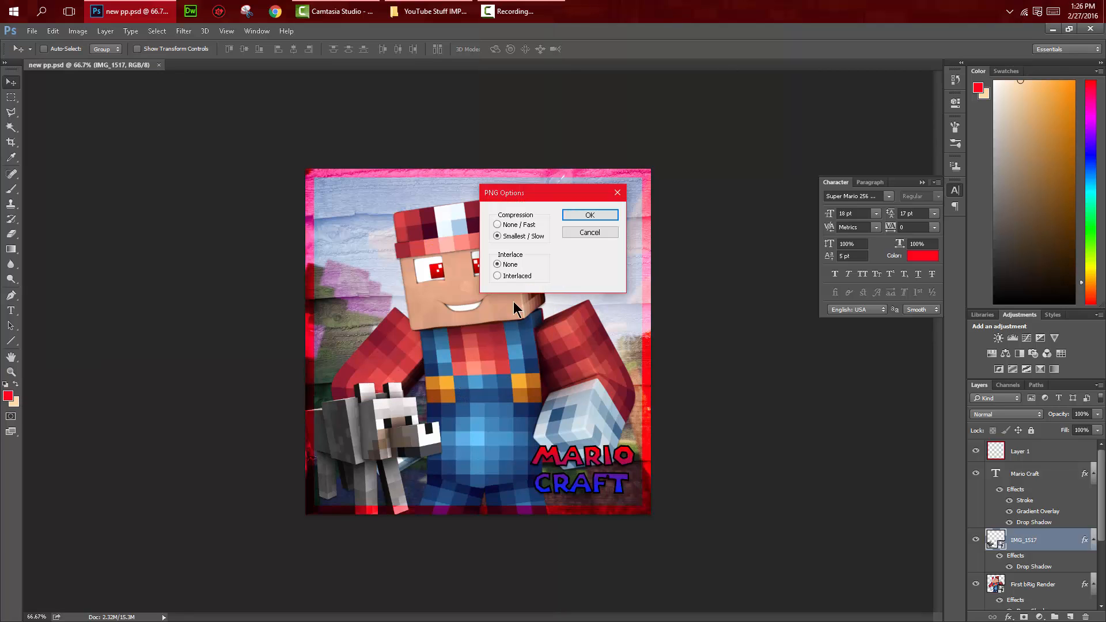
pyautogui.click(585, 215)
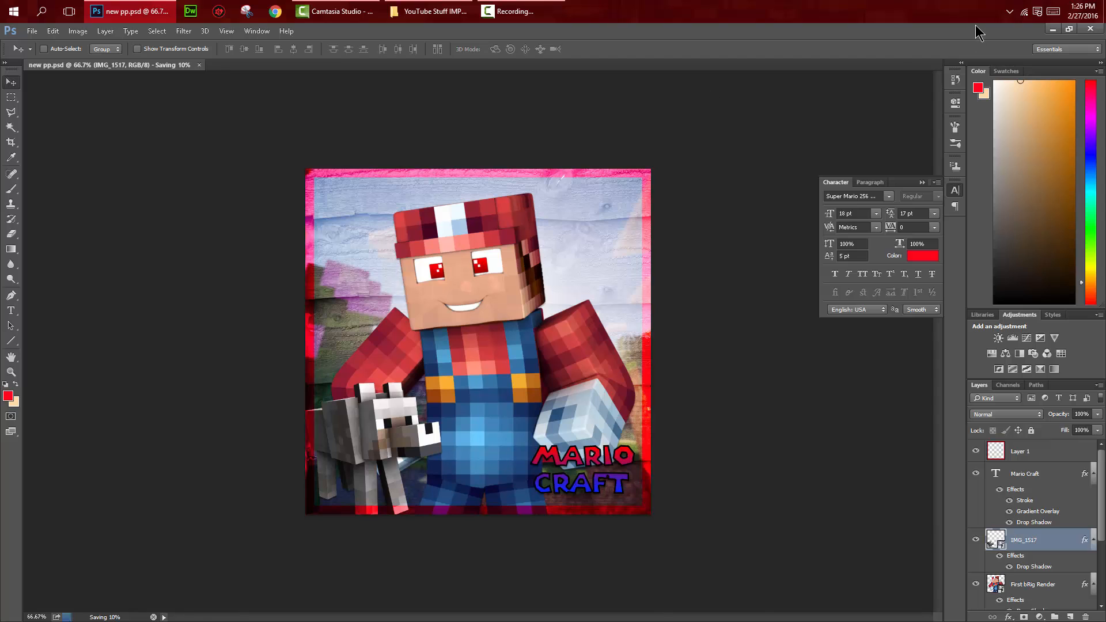
# Step: View new pp.png full size from the desktop in Photos, close it and return to Photoshop
pyautogui.click(1057, 30)
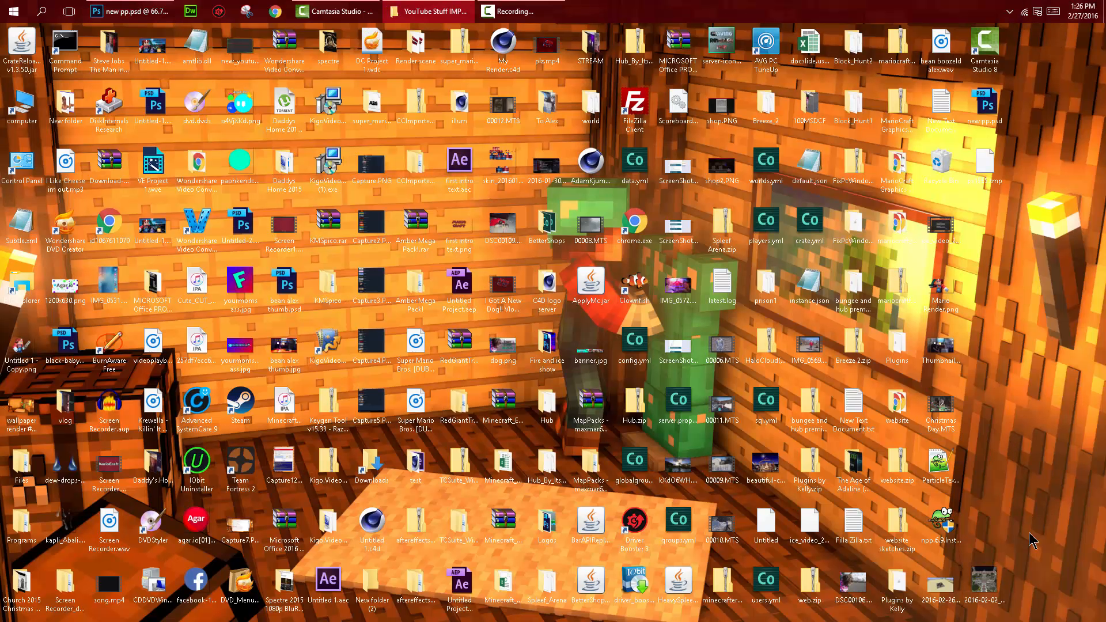
pyautogui.click(988, 597)
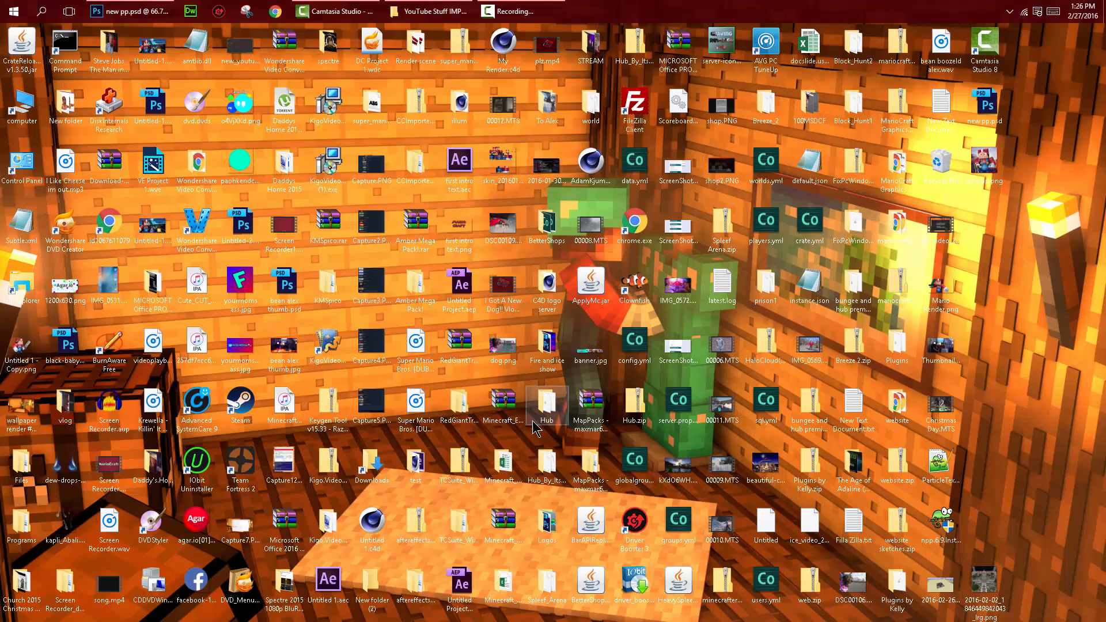
pyautogui.click(981, 168)
pyautogui.doubleClick(981, 167)
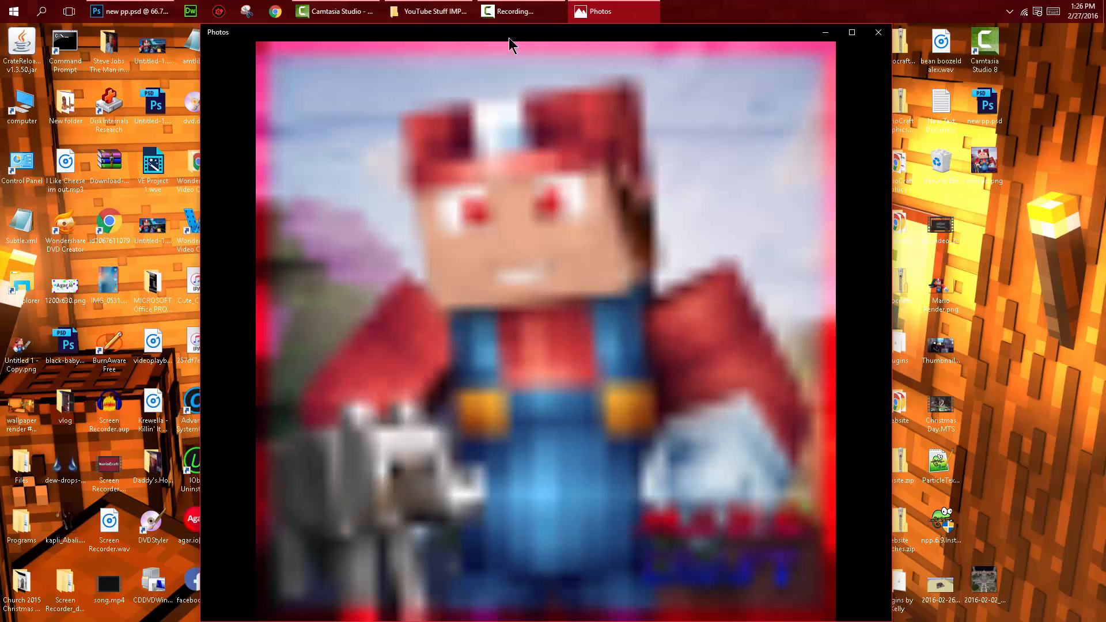
pyautogui.click(852, 33)
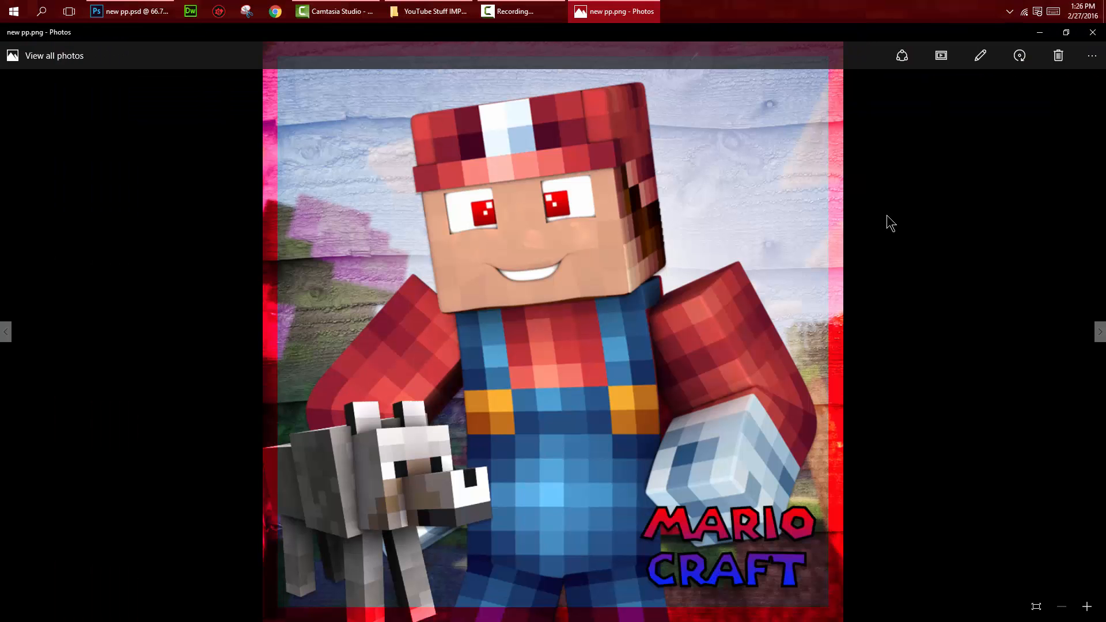
pyautogui.click(1092, 33)
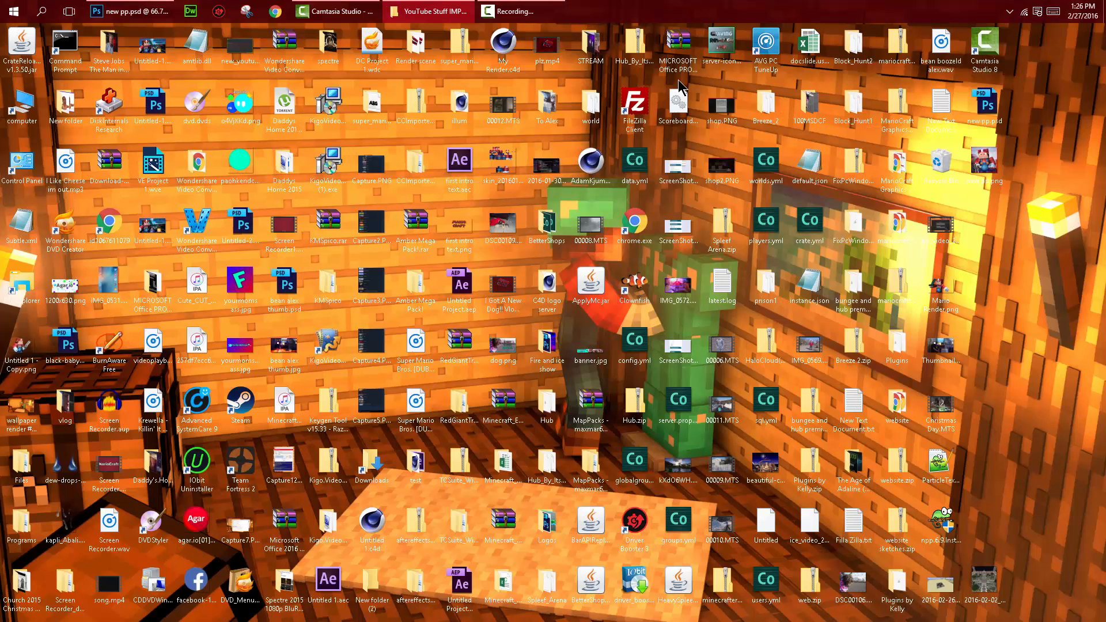
pyautogui.click(129, 11)
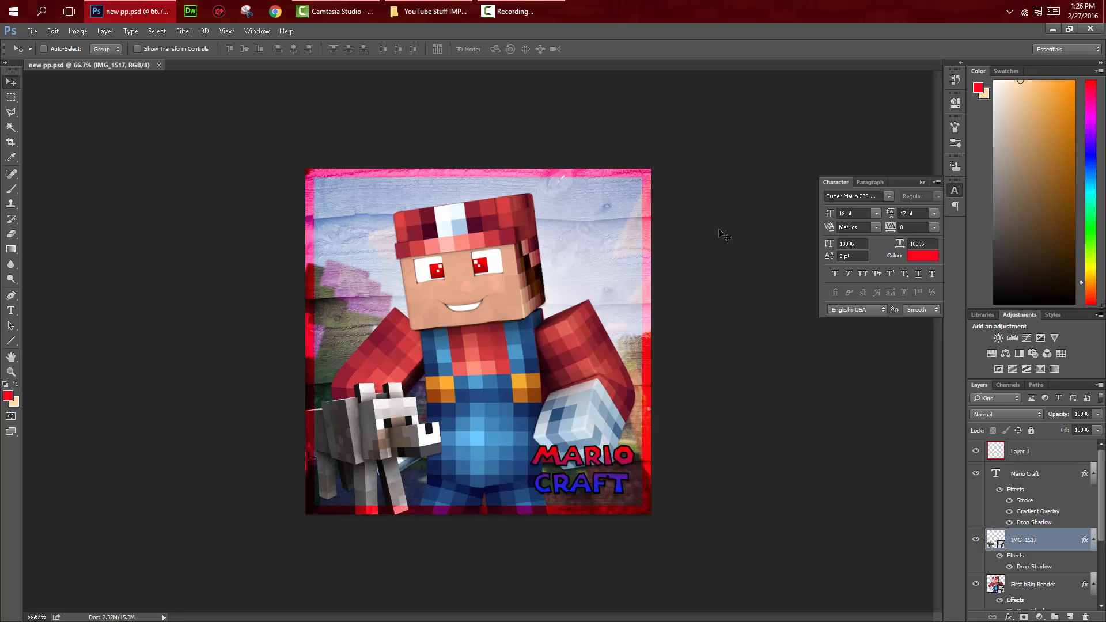
# Step: Create a new blank document 1280 pixels wide and 720 pixels high
pyautogui.click(36, 34)
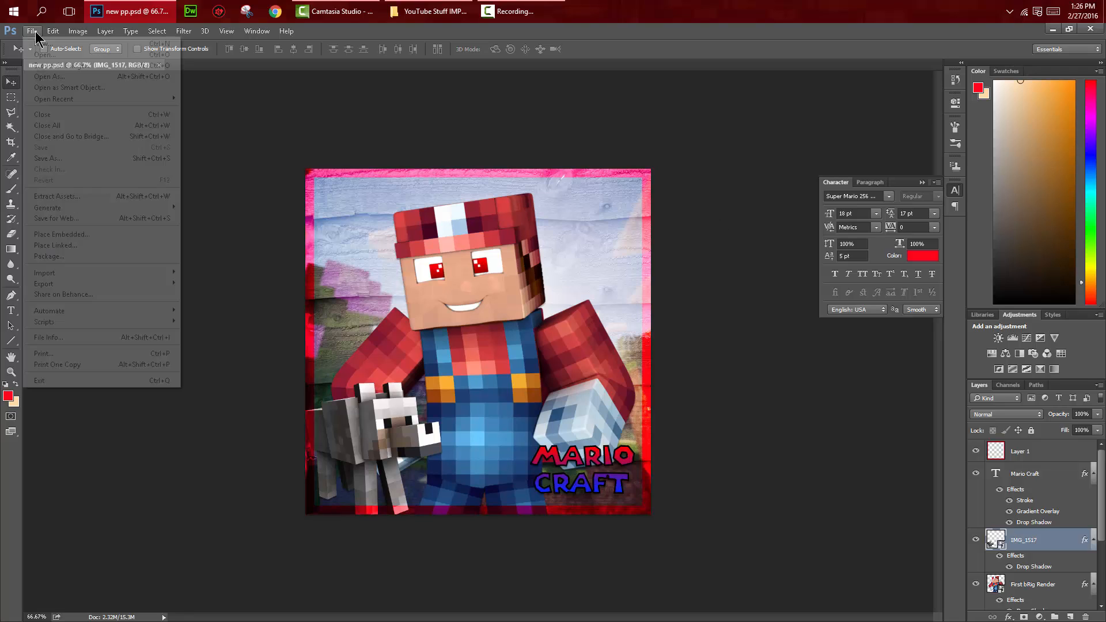
pyautogui.click(377, 112)
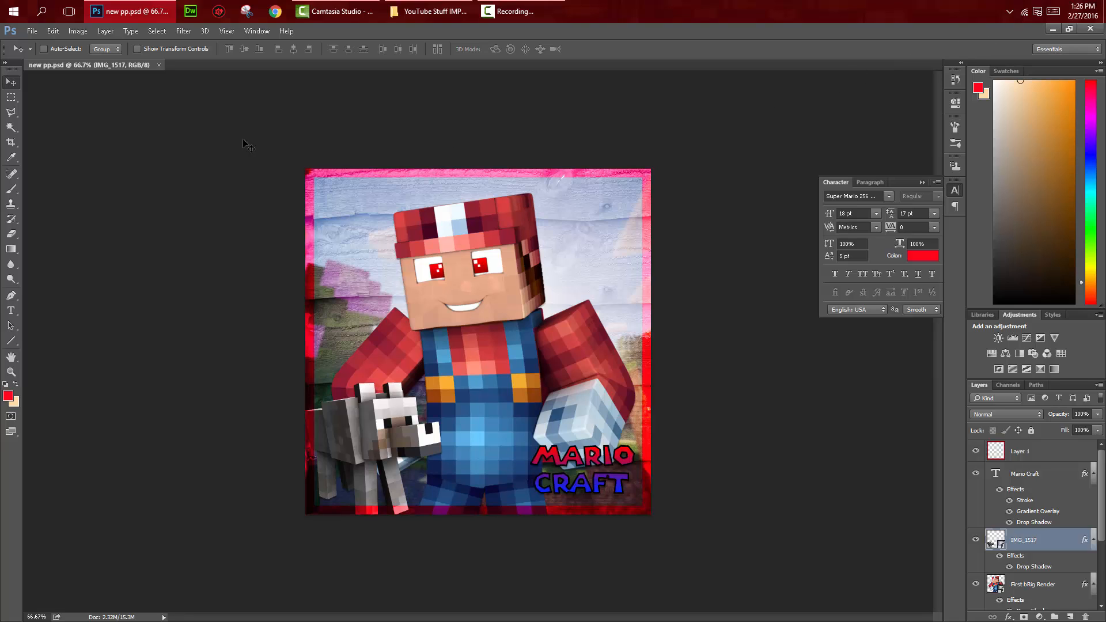
pyautogui.click(33, 32)
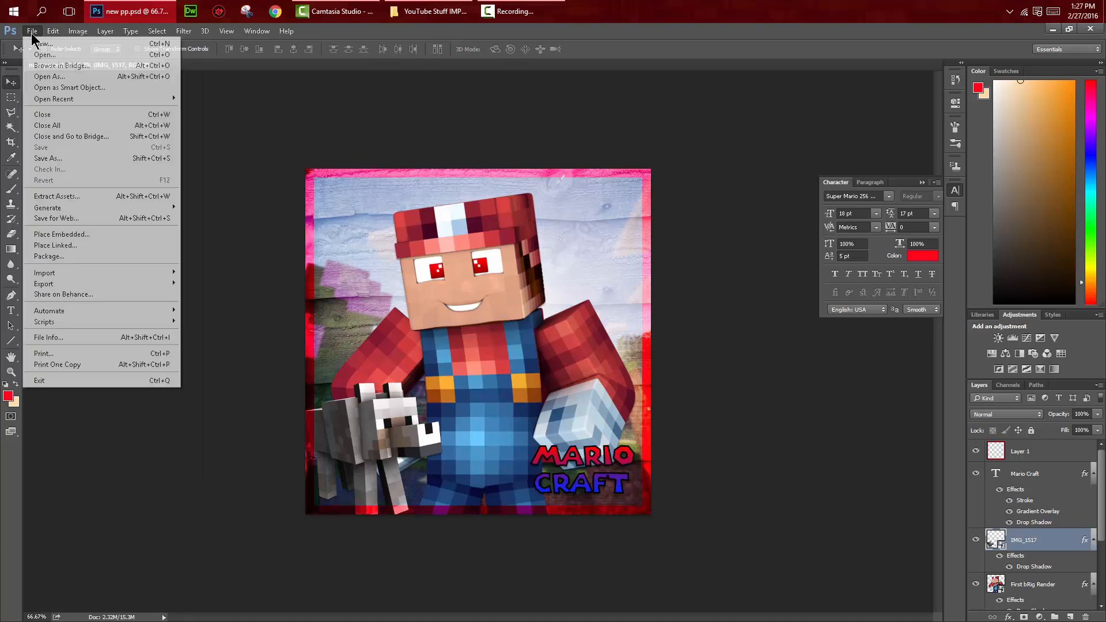
pyautogui.click(42, 44)
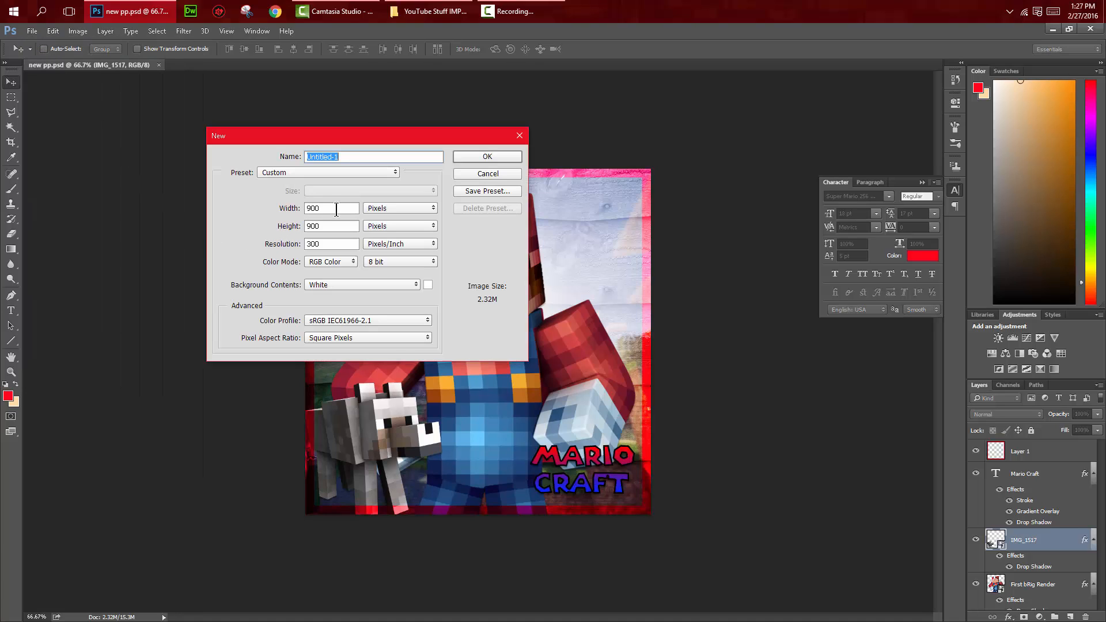
pyautogui.click(341, 209)
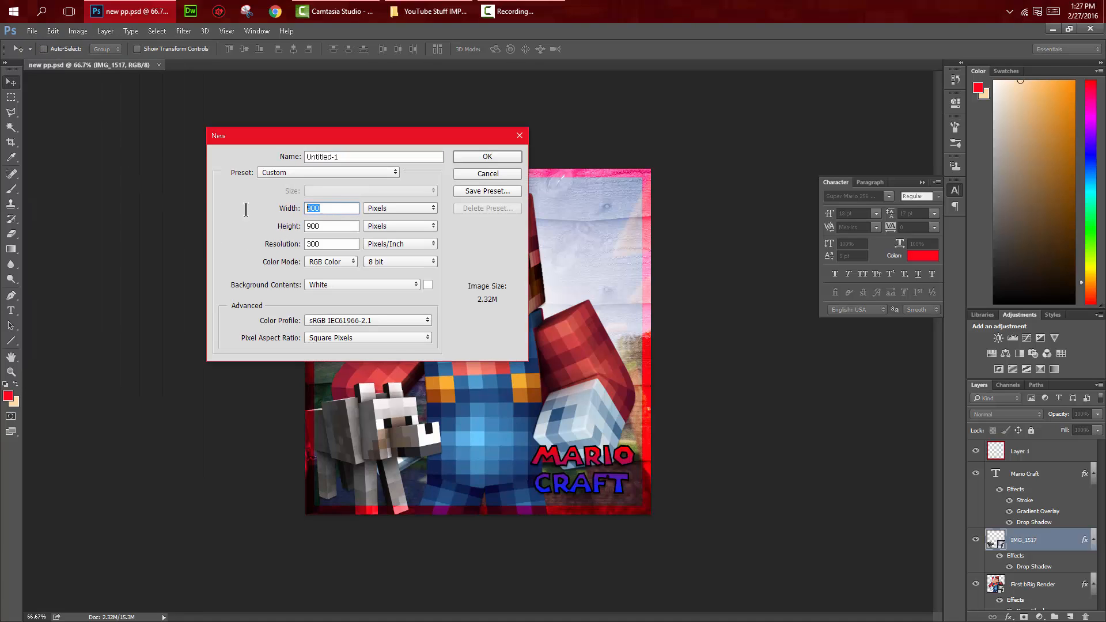
pyautogui.write('1280')
pyautogui.click(314, 226)
pyautogui.write('720')
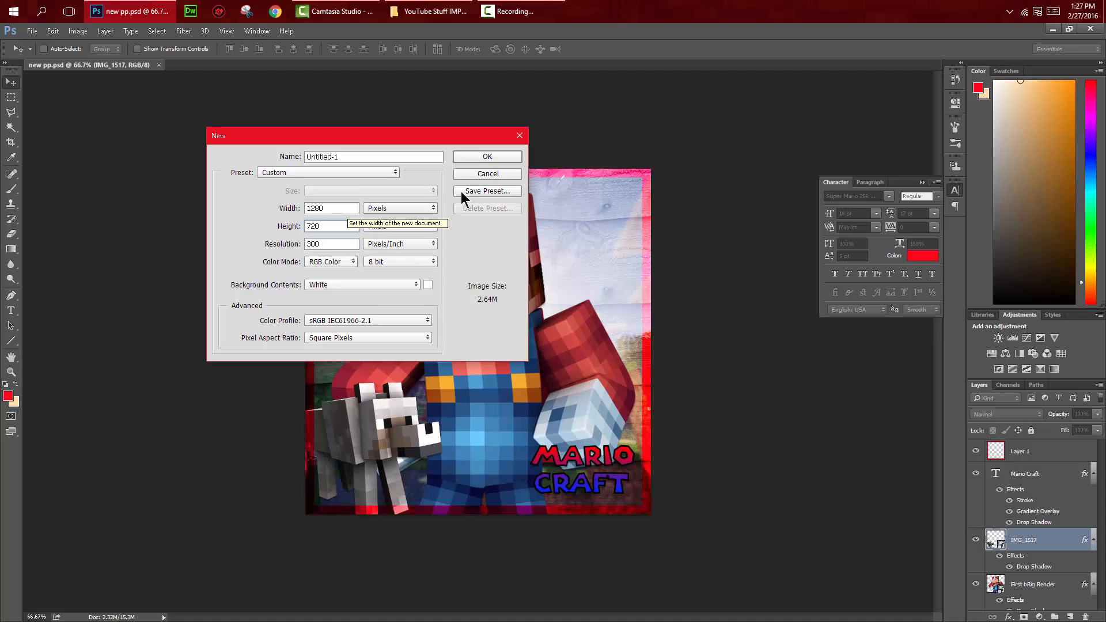
pyautogui.click(467, 156)
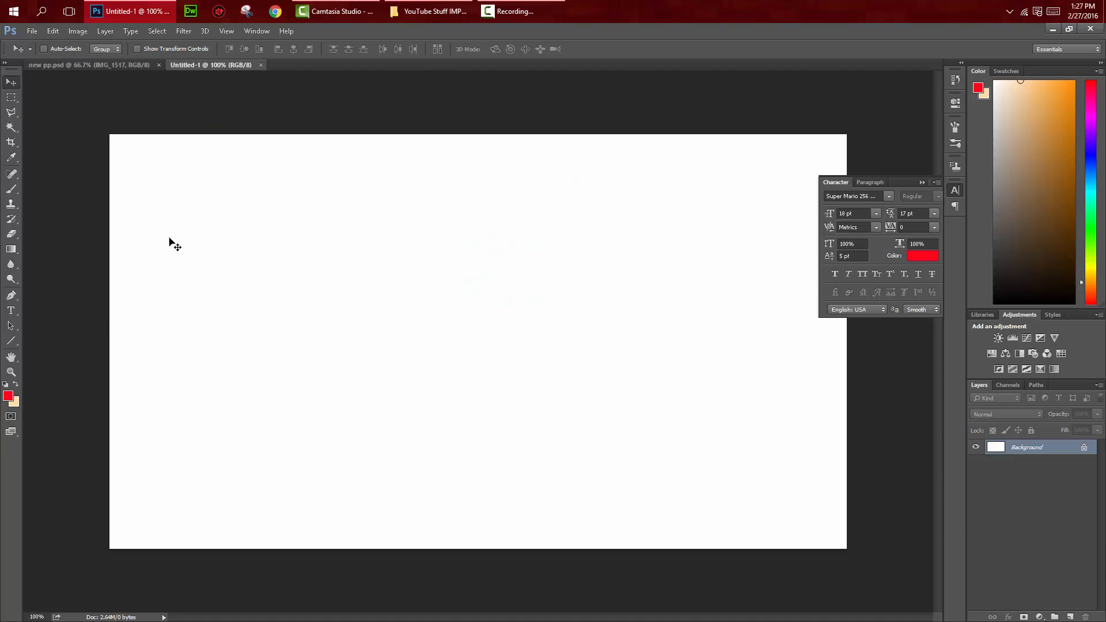
# Step: Compare the blank document with new pp.psd, and close the blank document
pyautogui.click(575, 287)
pyautogui.click(549, 252)
pyautogui.click(73, 65)
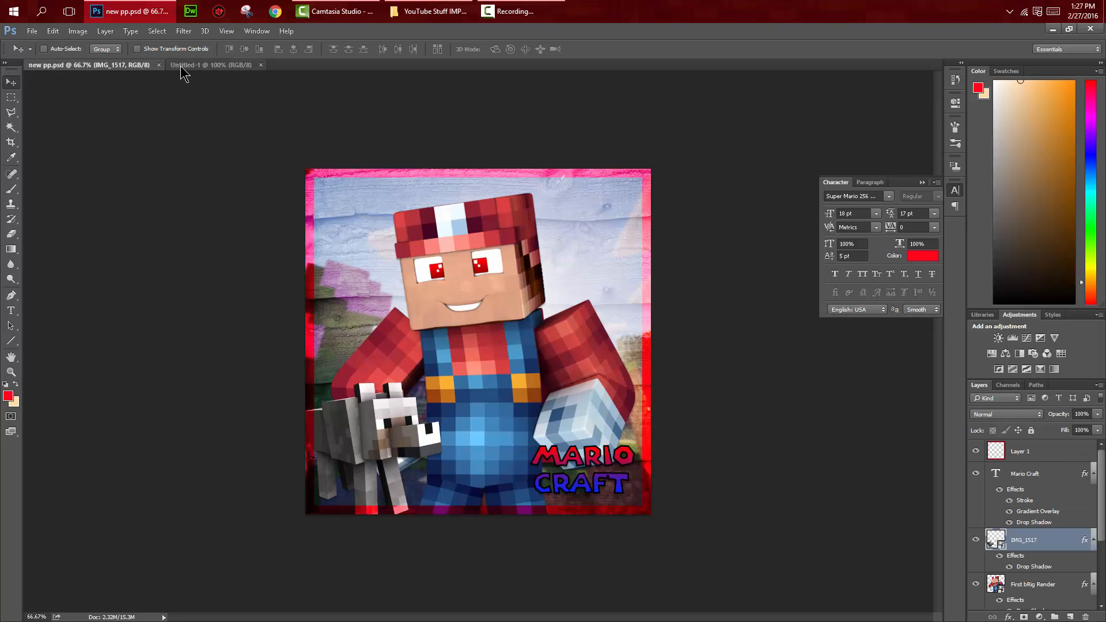
pyautogui.click(181, 66)
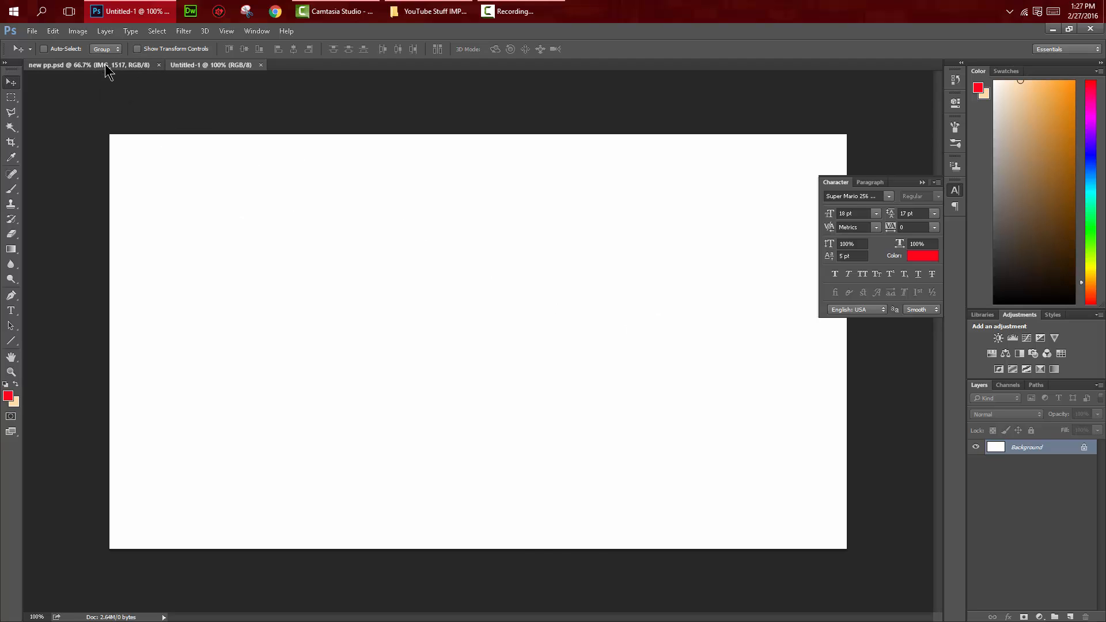
pyautogui.hotkey('ctrl', 'w')
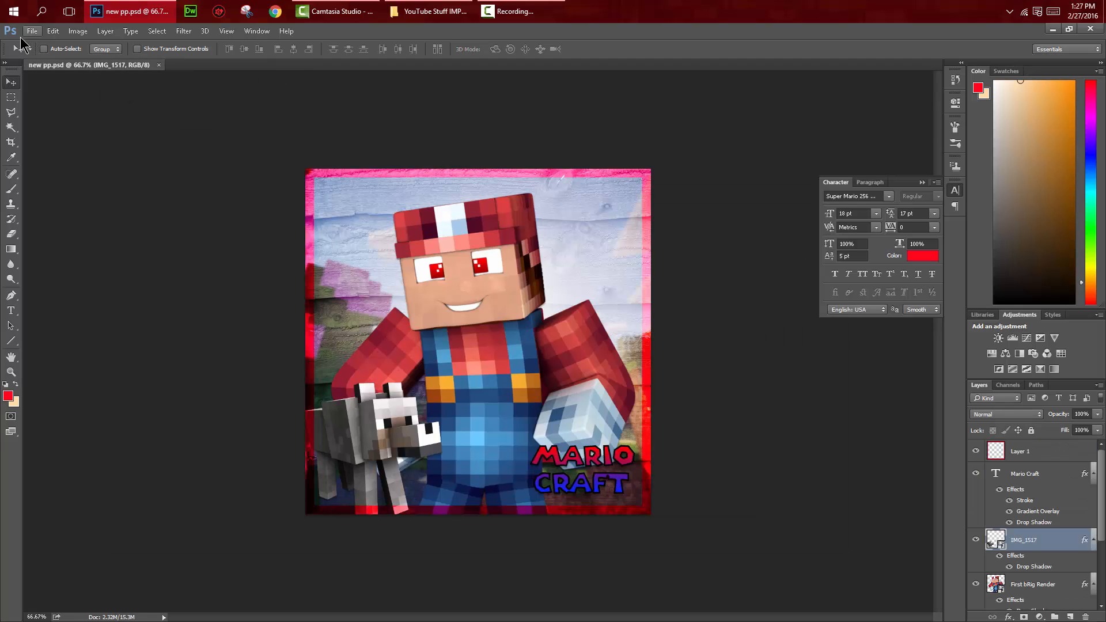